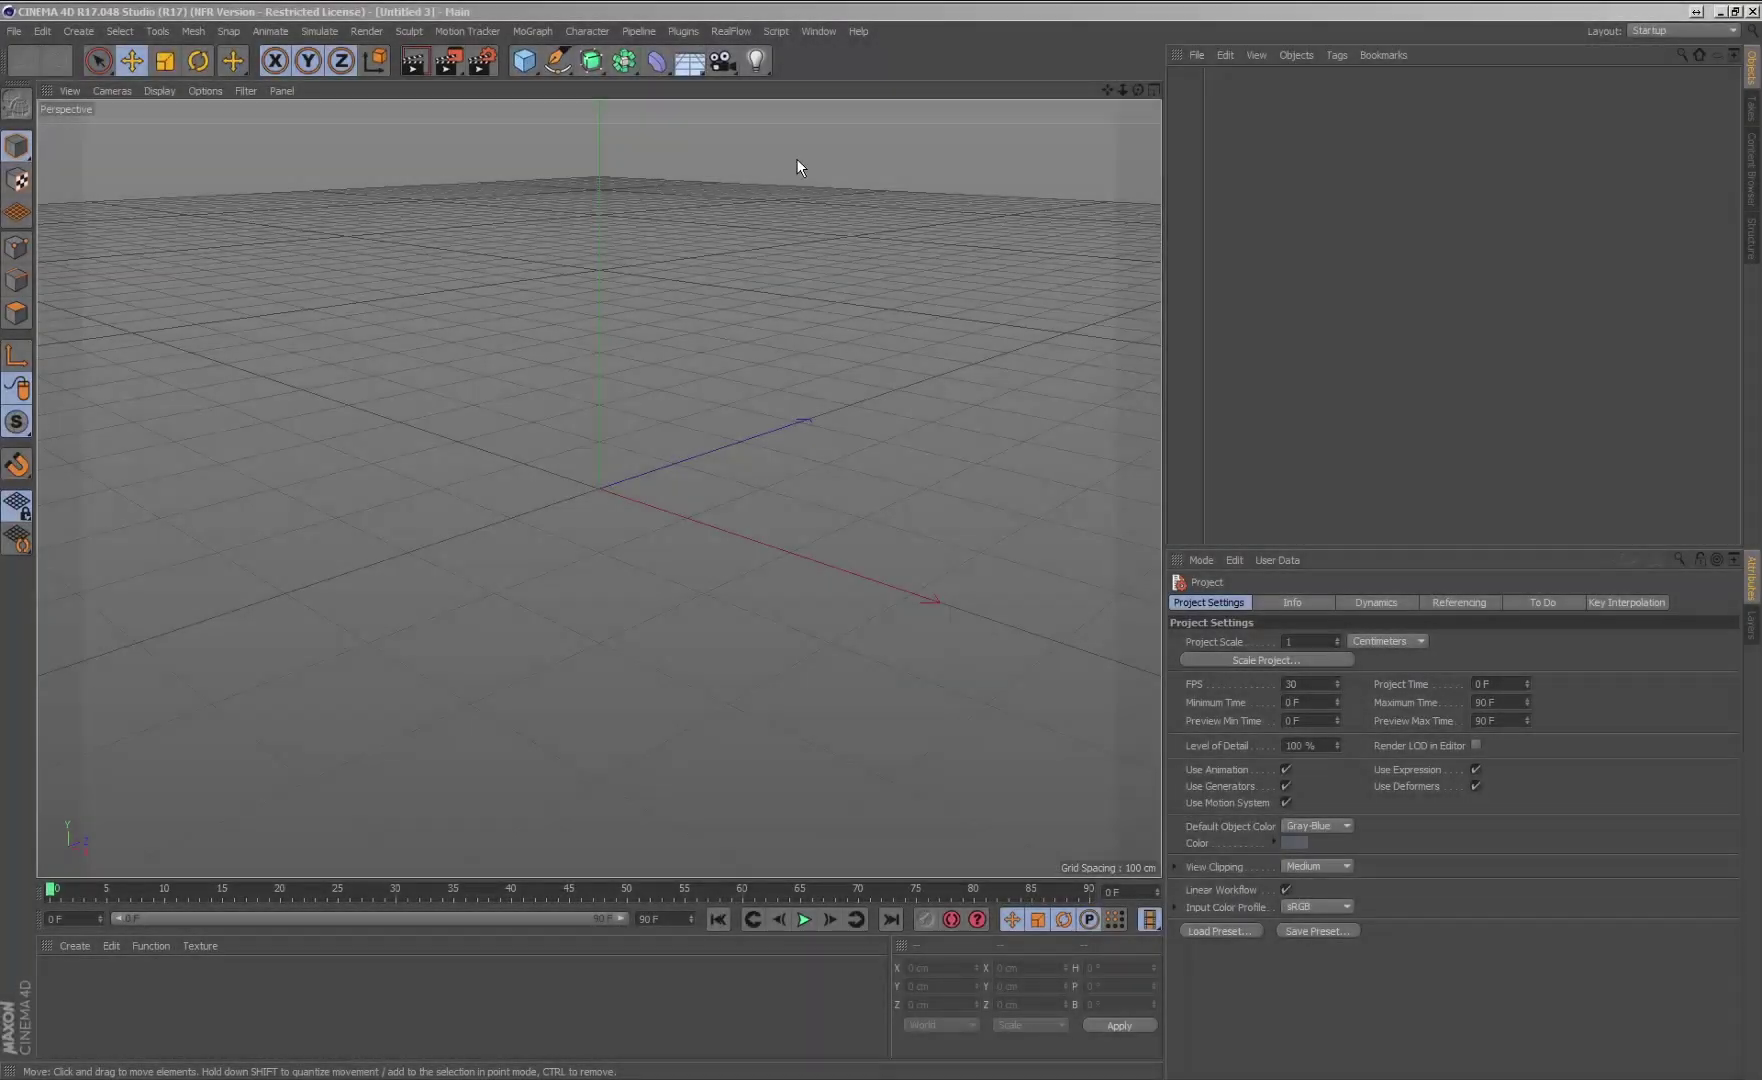
Add a RealFlow Image emitter to the scene.
click(731, 31)
mouse_move(789, 86)
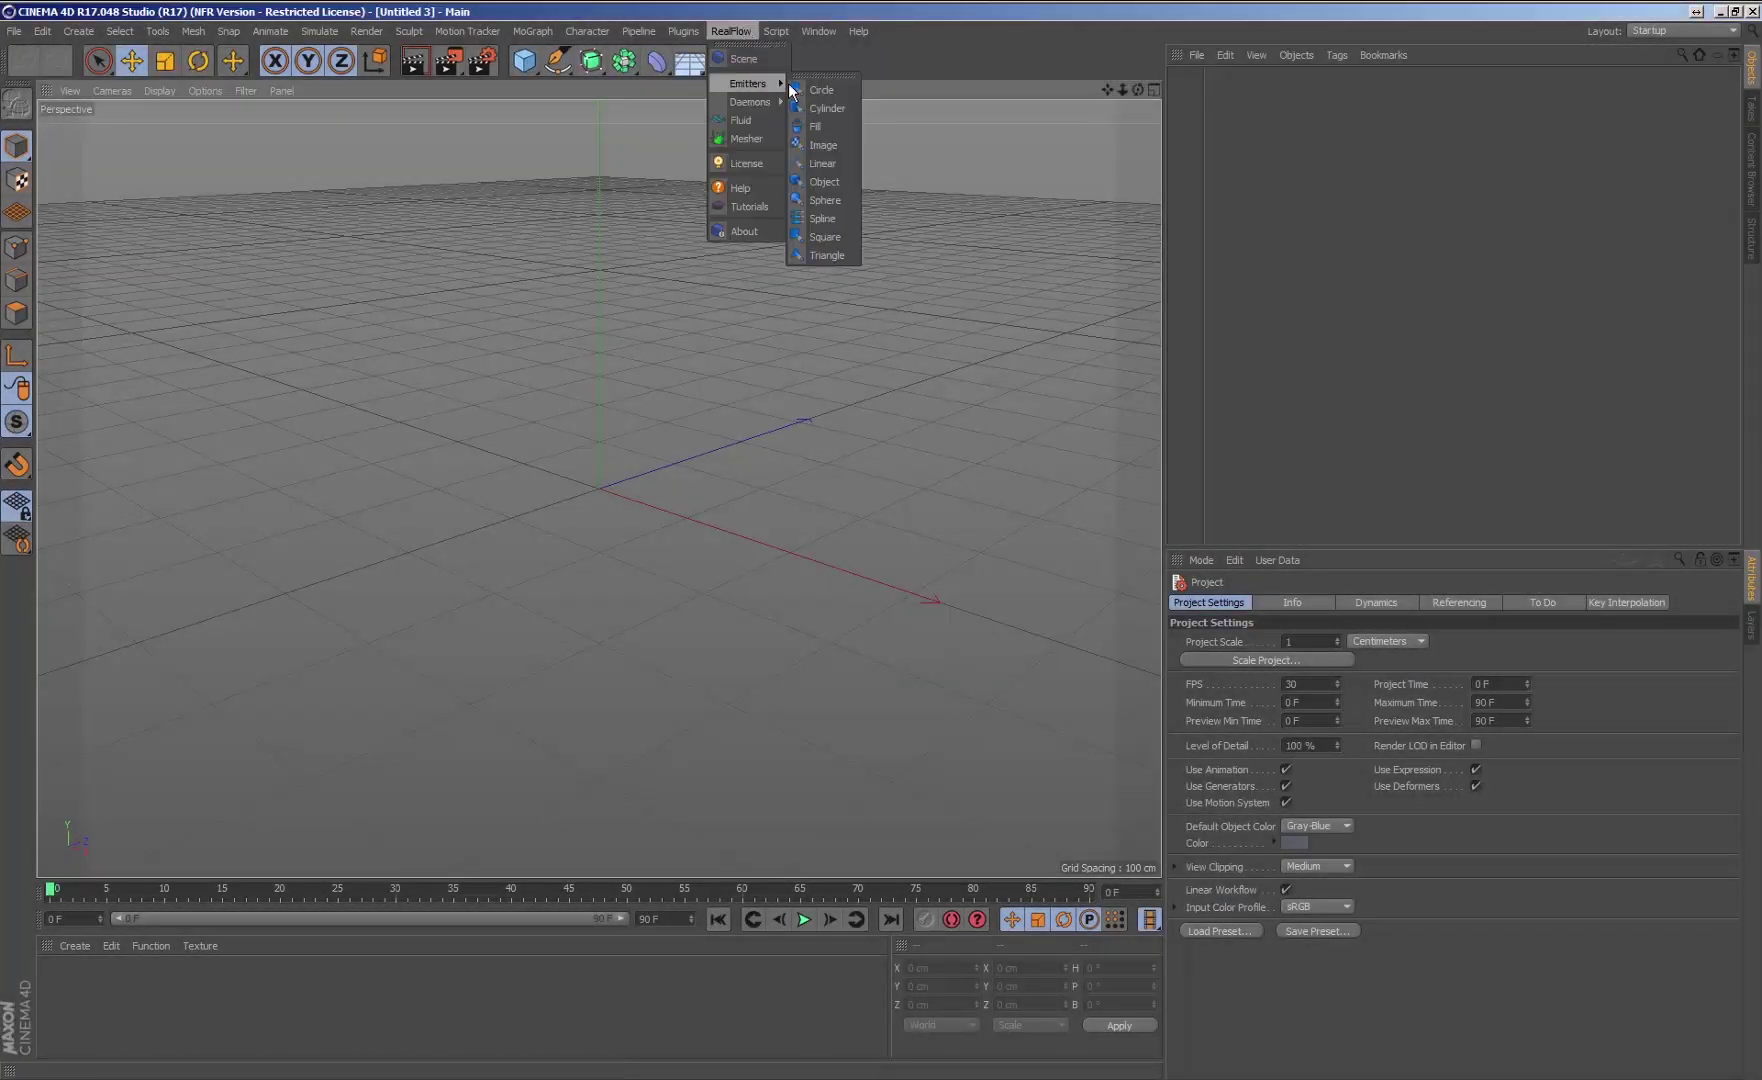
click(815, 145)
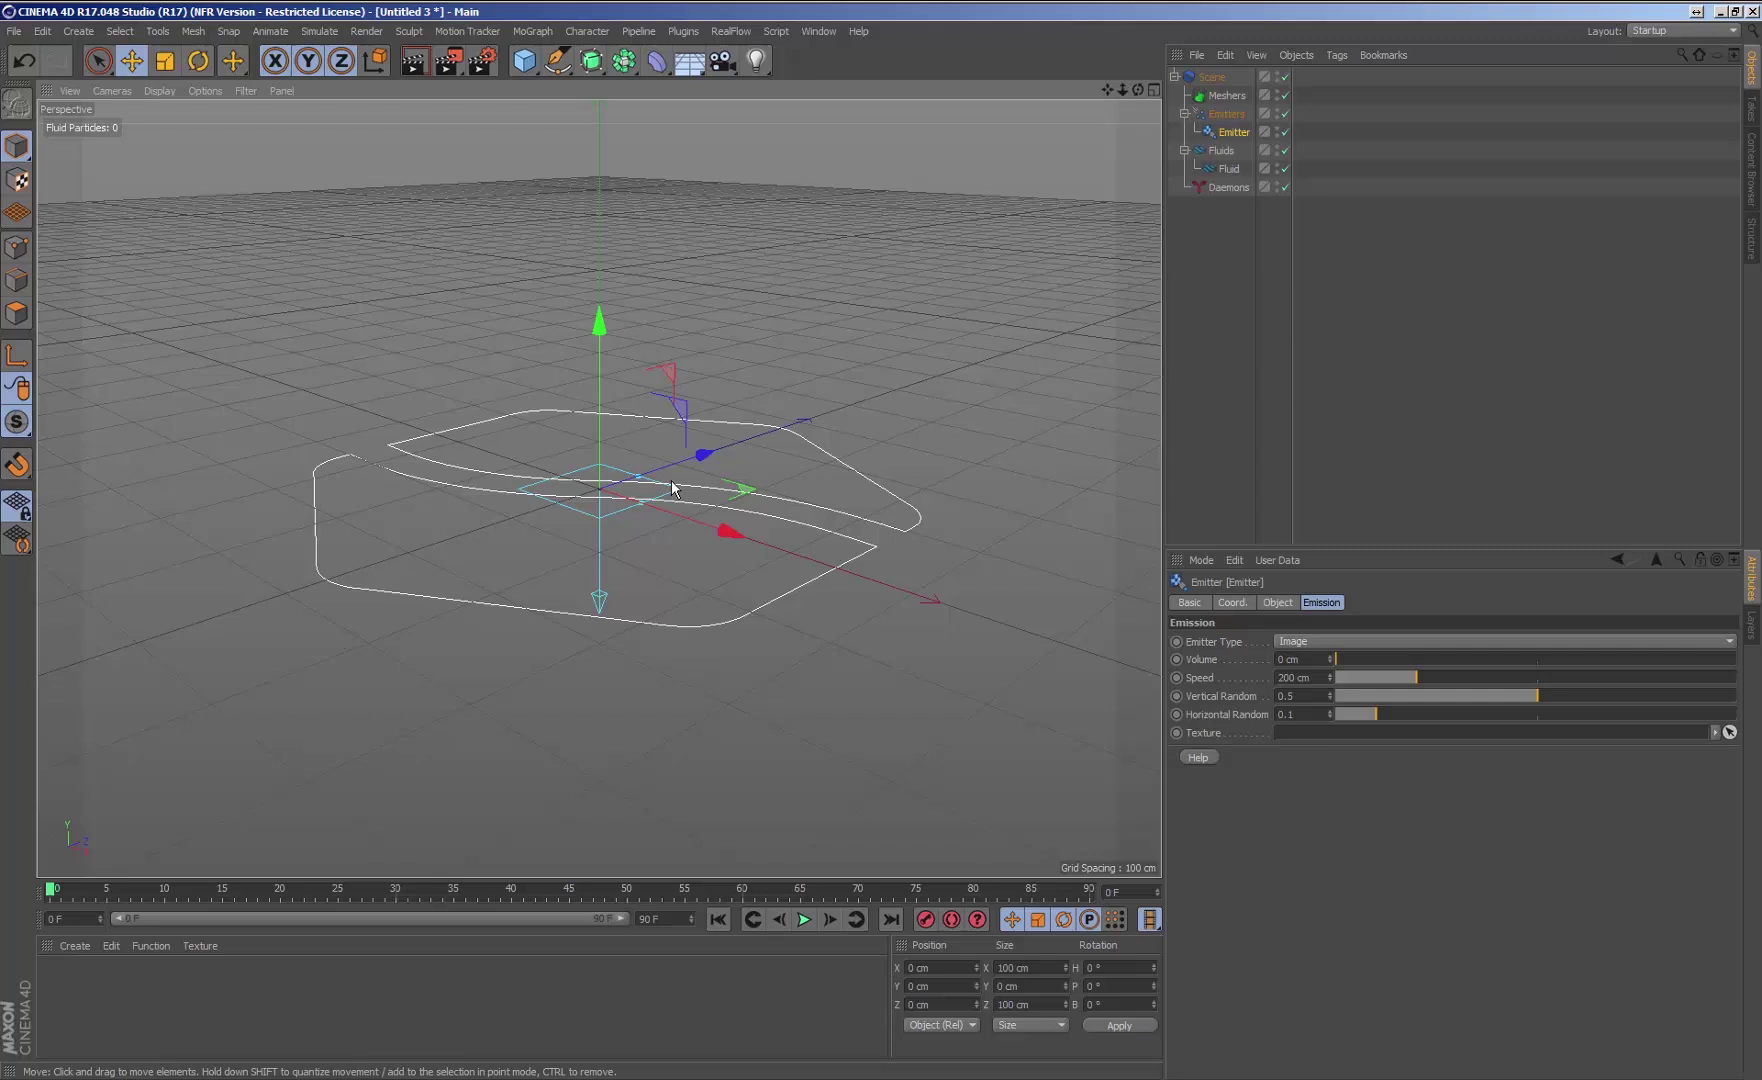
Set the emitter's bank rotation to 90° and enlarge it to about 434 cm in X and 622 cm in Z.
key(r)
drag(629, 413, 712, 575)
click(1130, 1004)
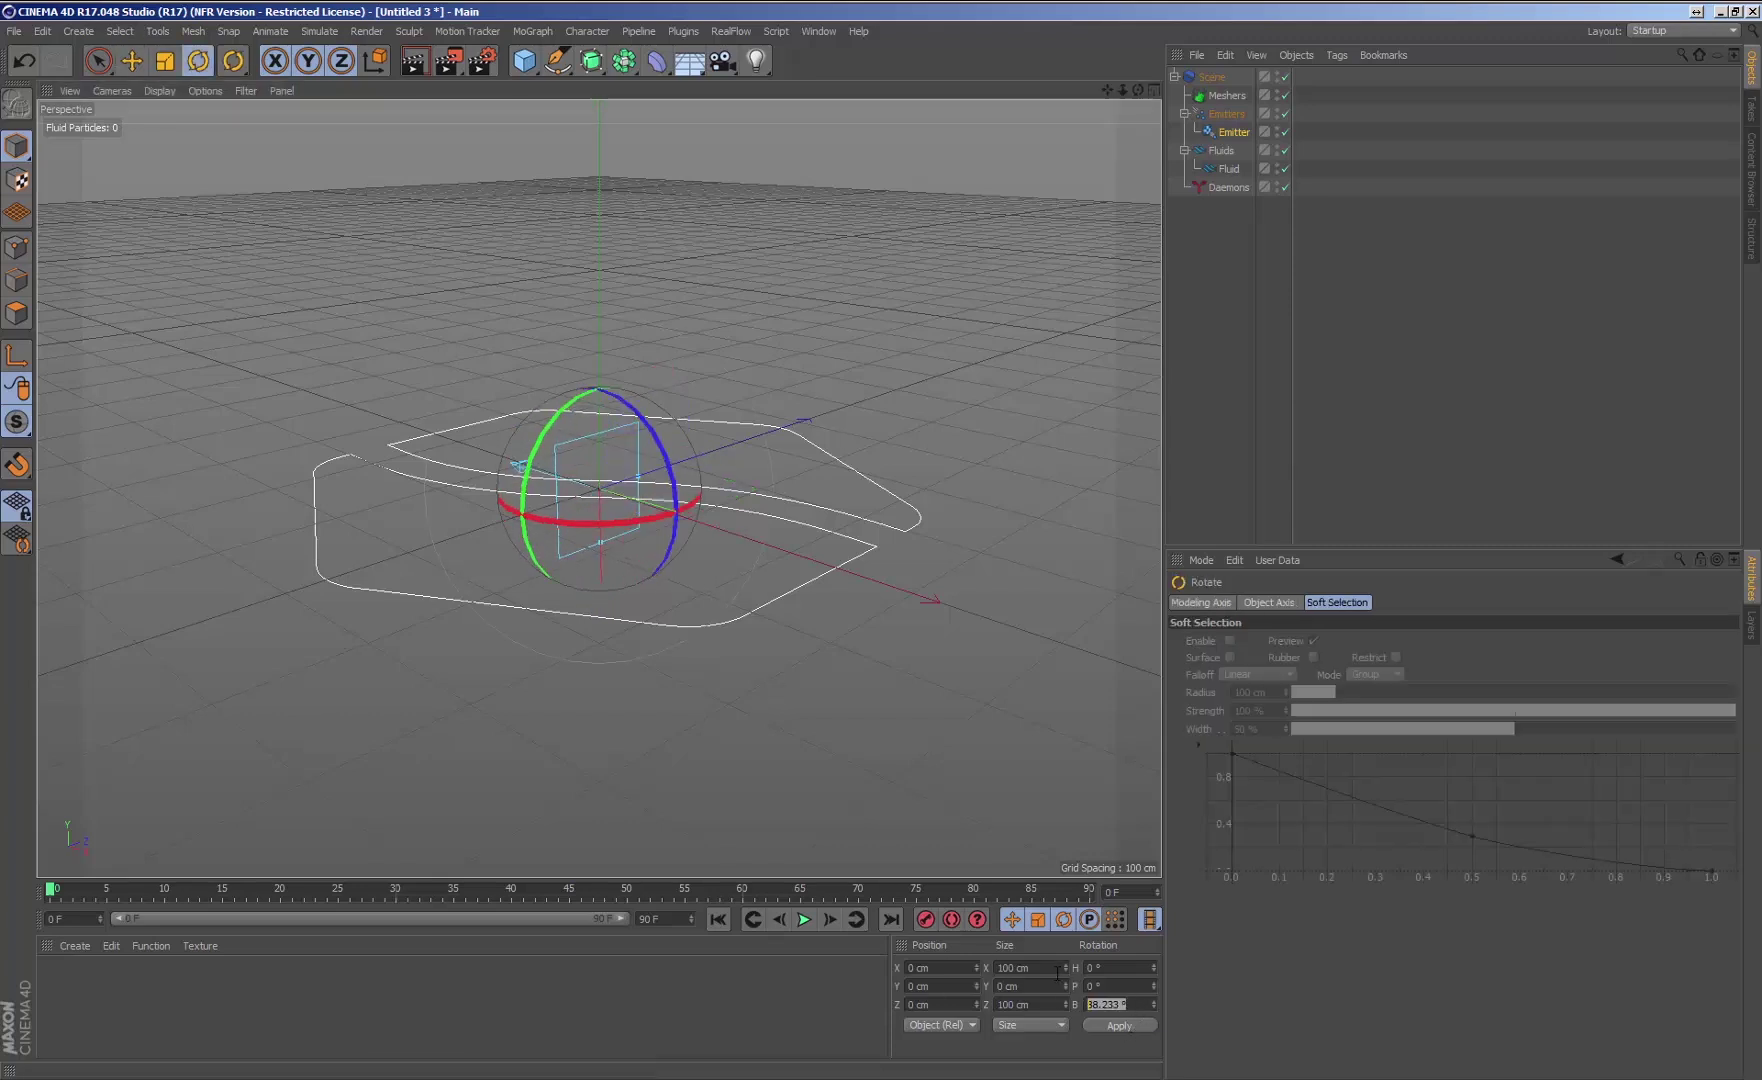
text(90)
key(Return)
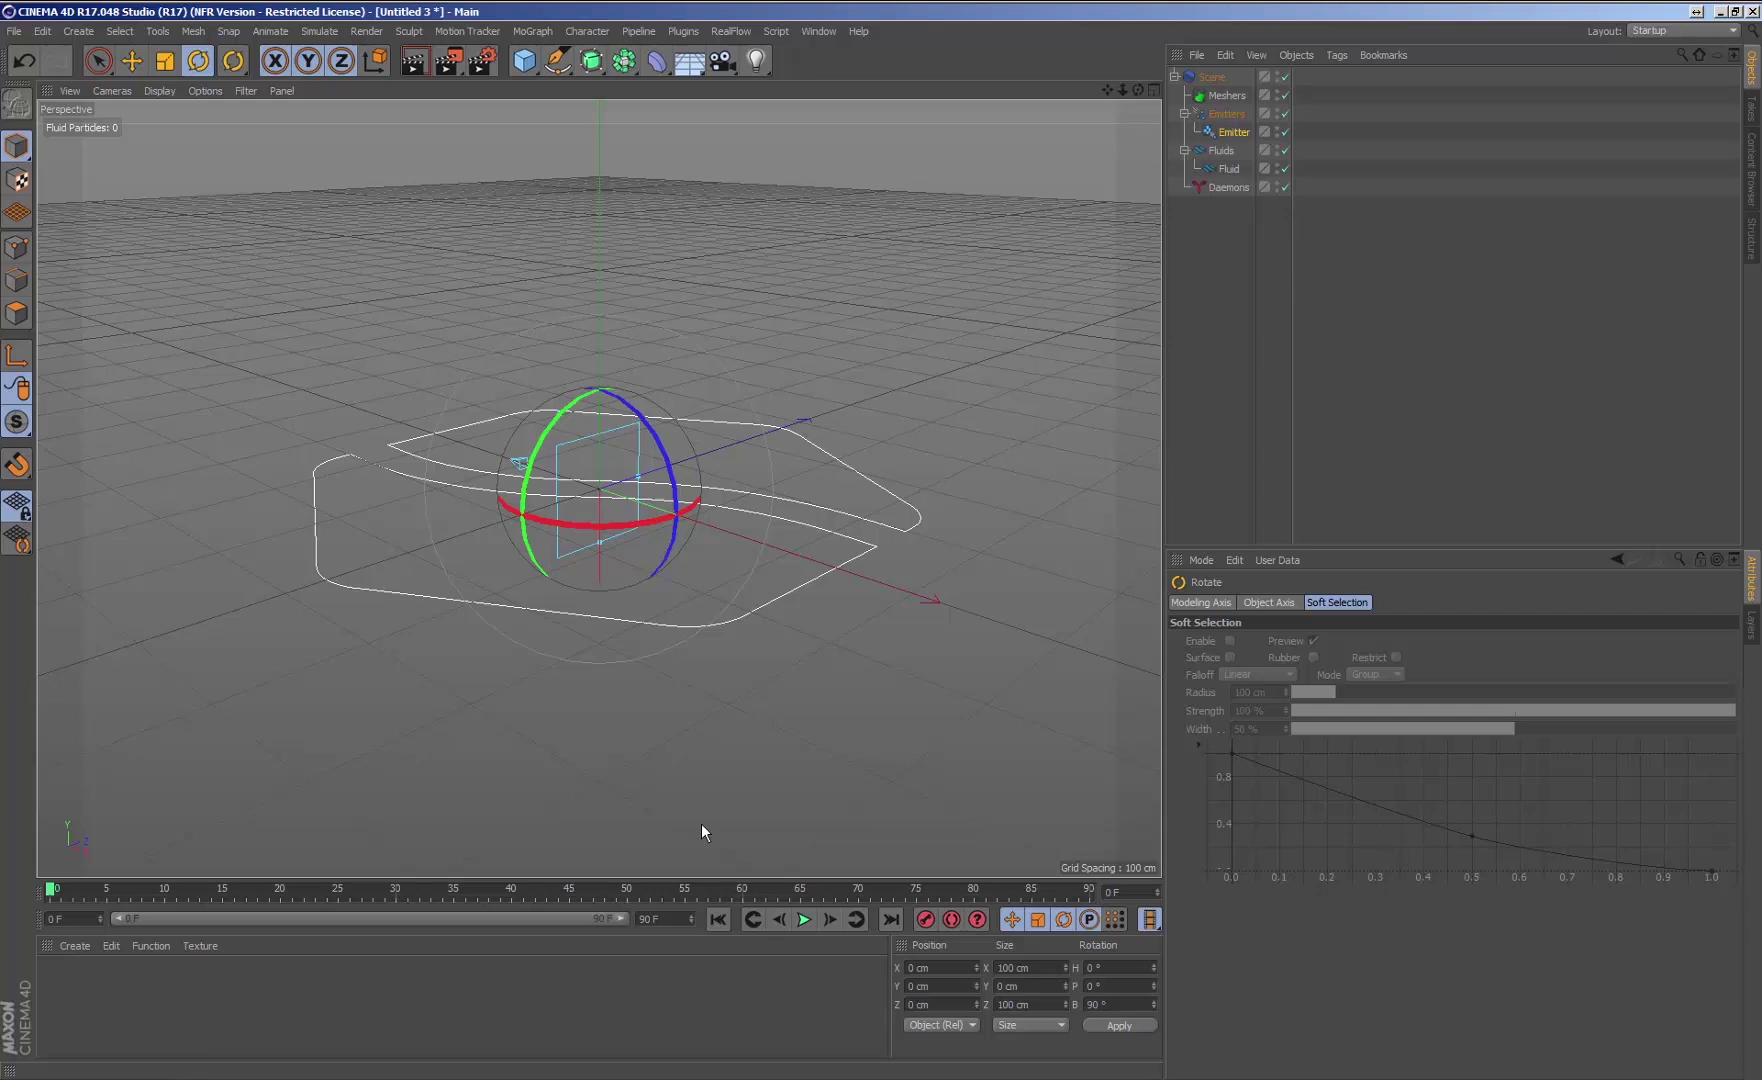
drag(602, 540, 599, 708)
drag(639, 483, 815, 452)
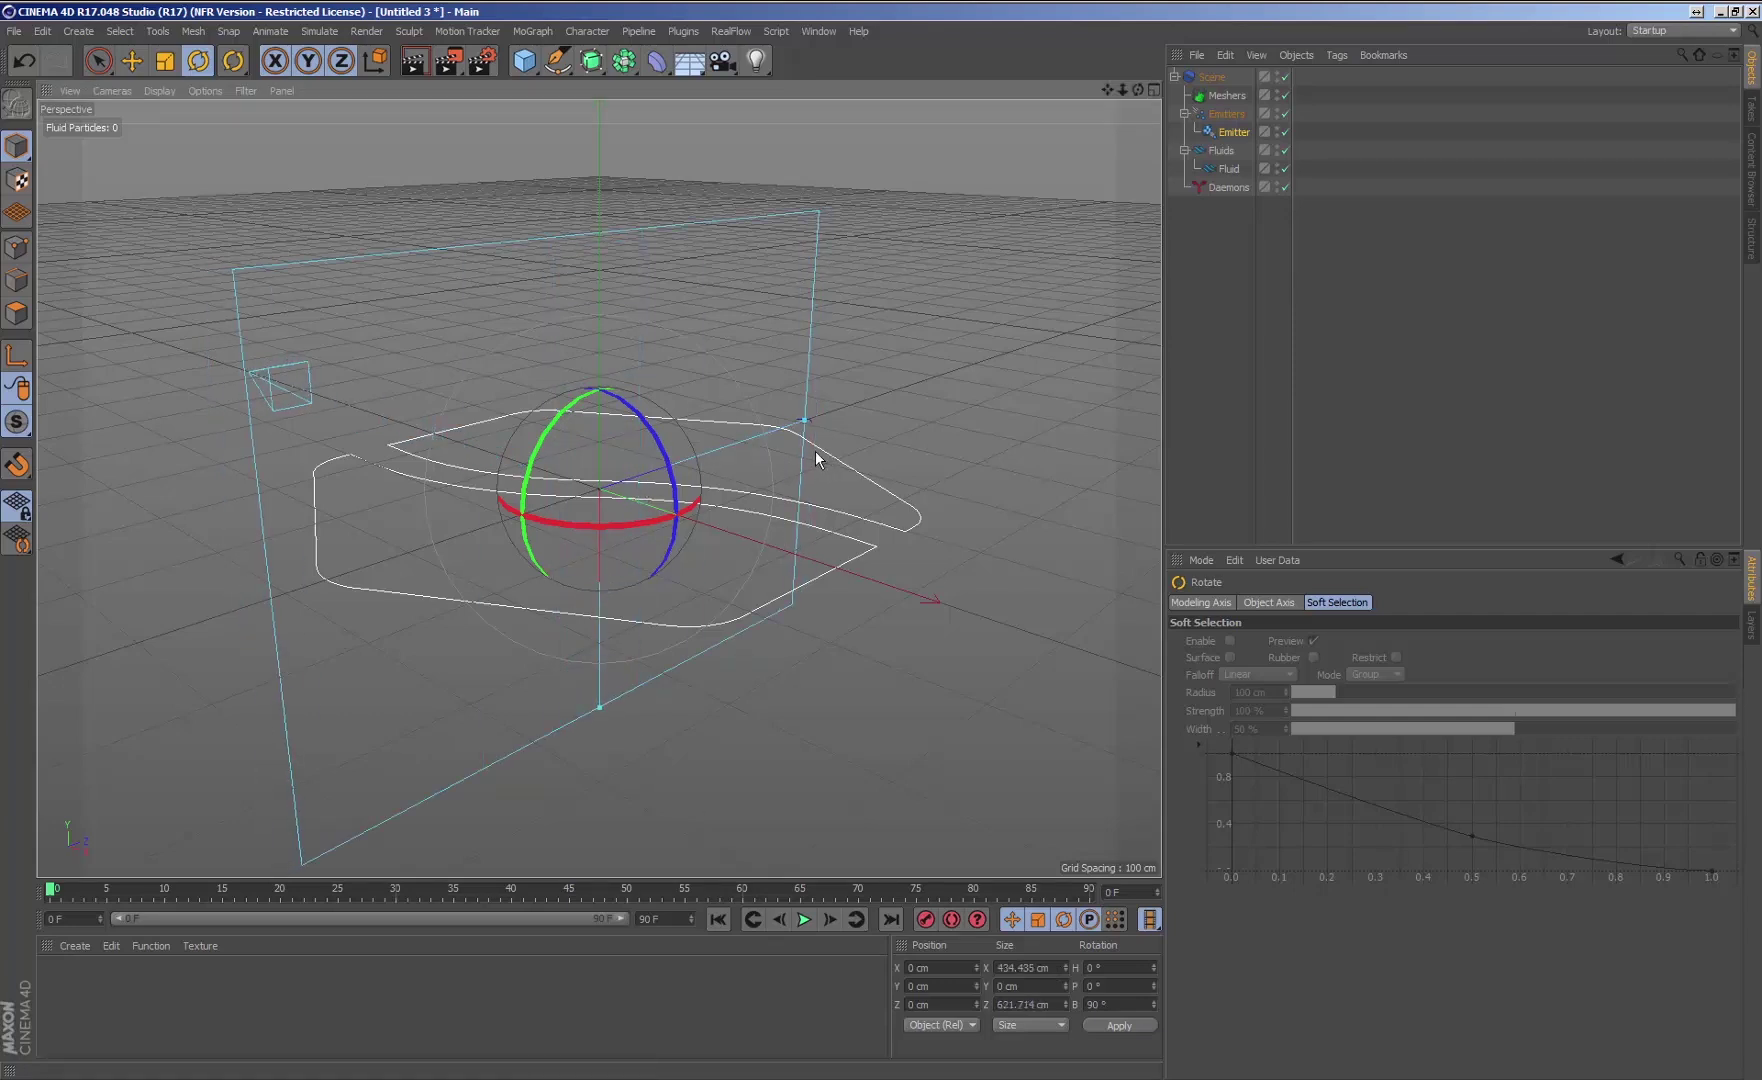
Create a new material and load rf4c4d_BN.png as its color texture, copying the image to the project location.
click(75, 945)
click(112, 789)
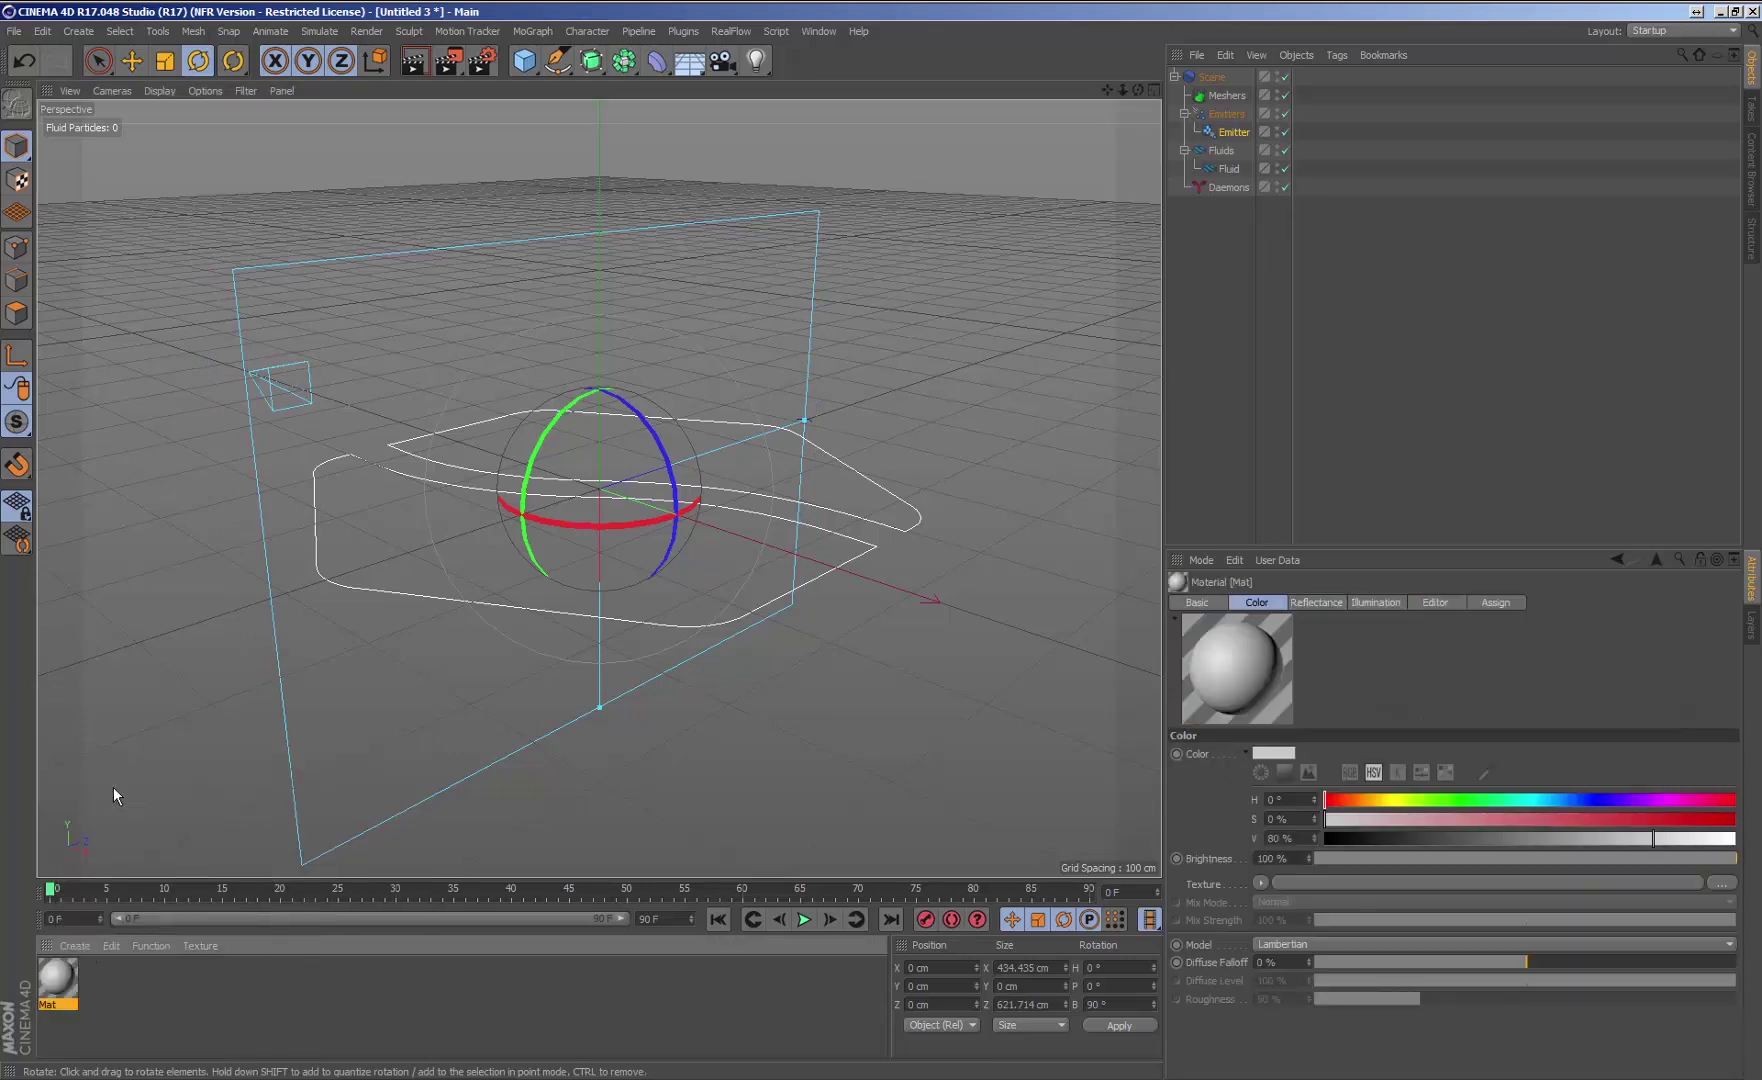
double_click(48, 1008)
click(518, 304)
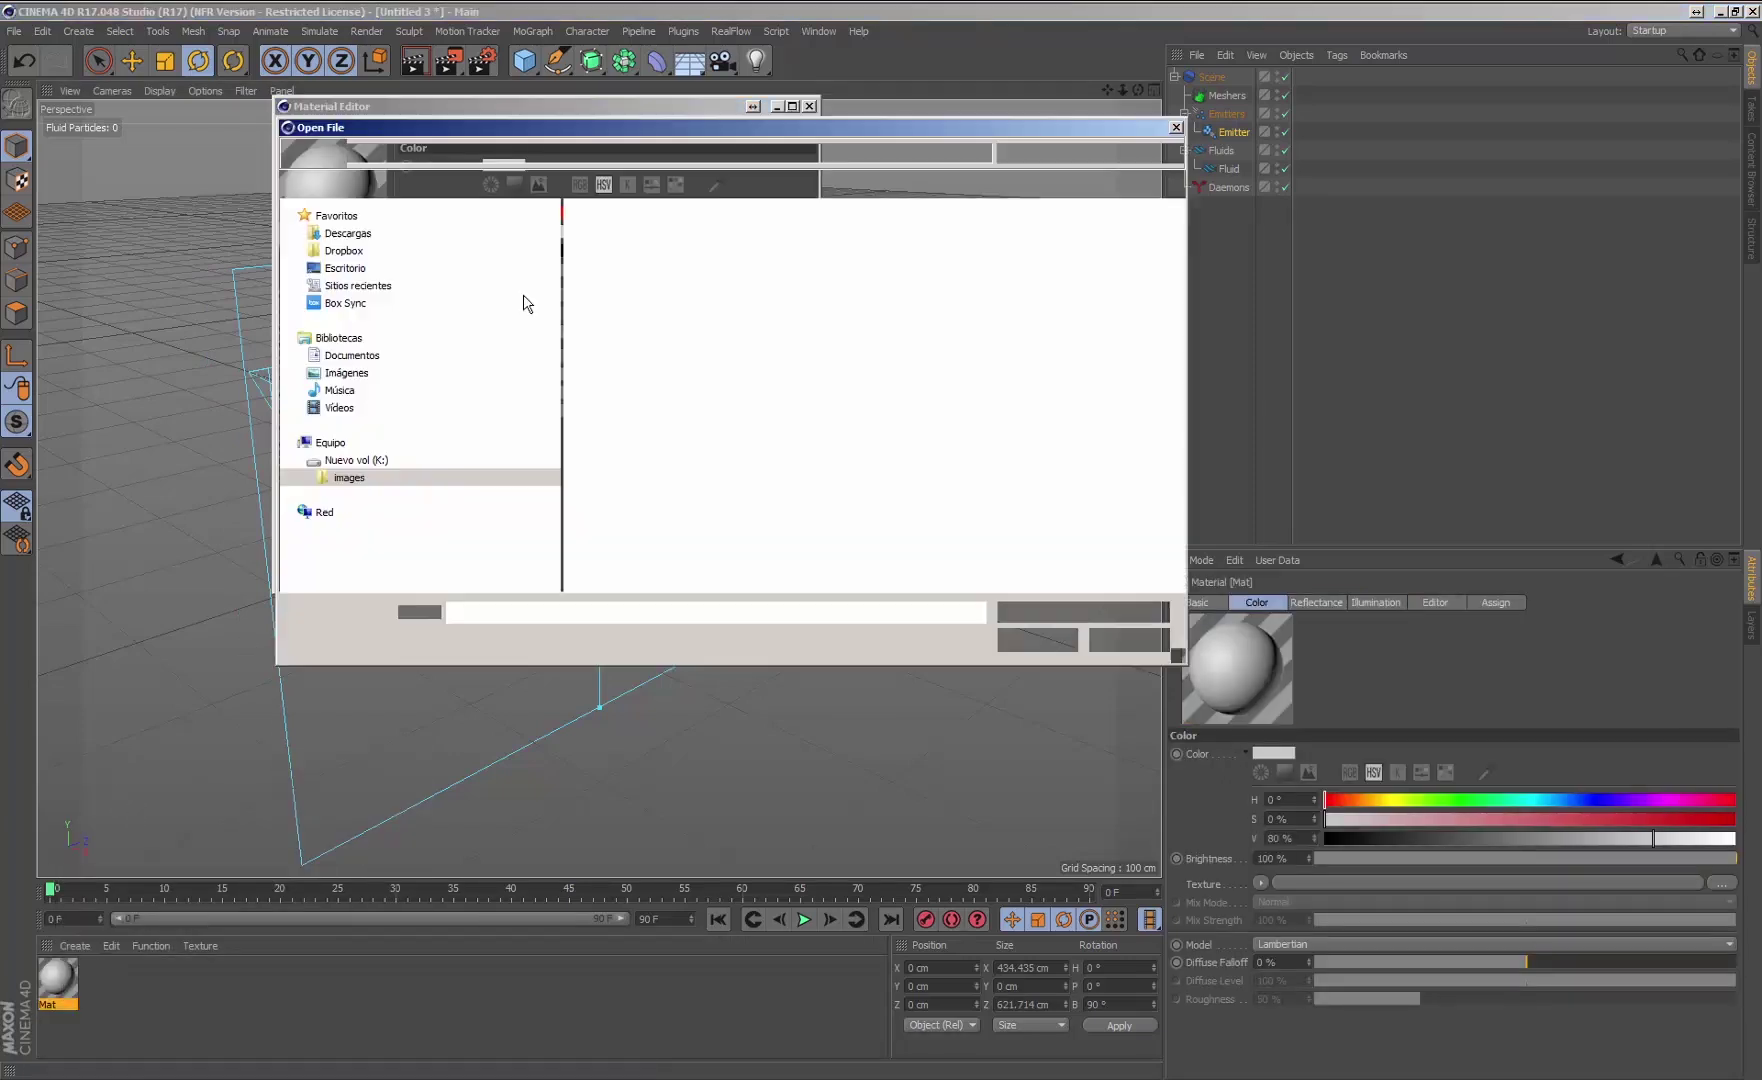
click(812, 283)
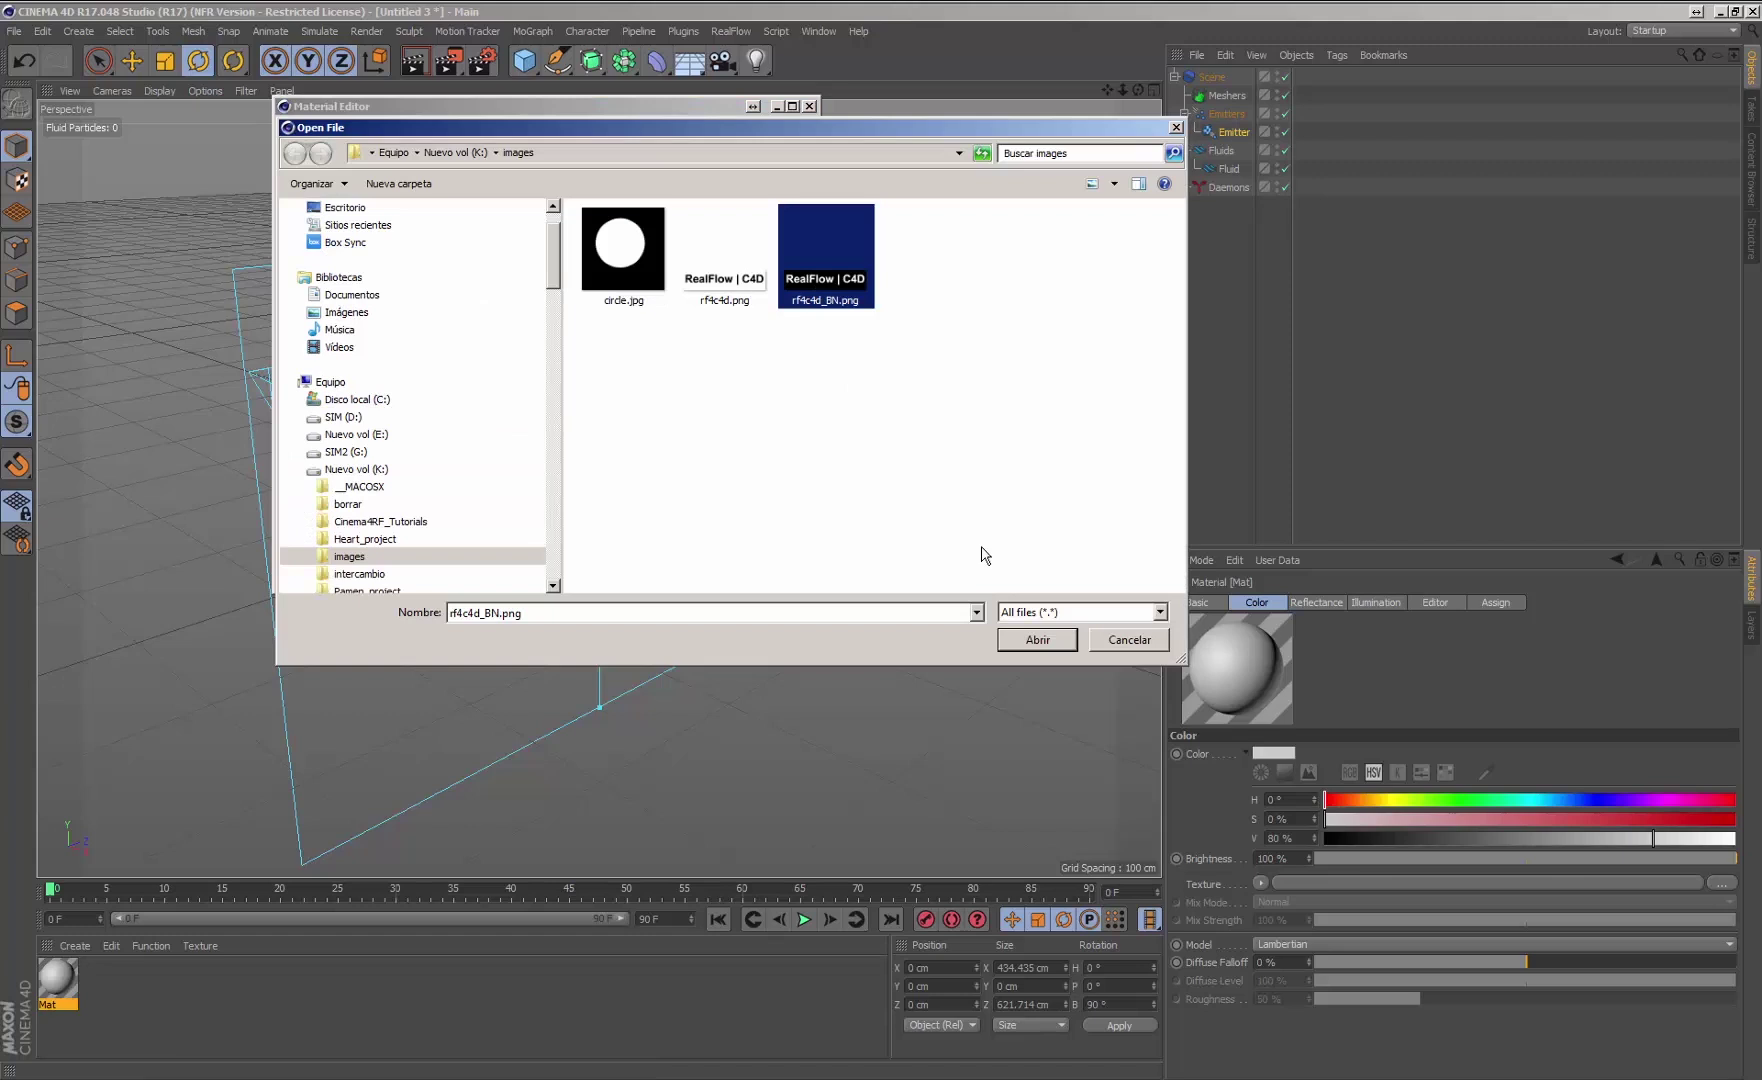
click(1035, 640)
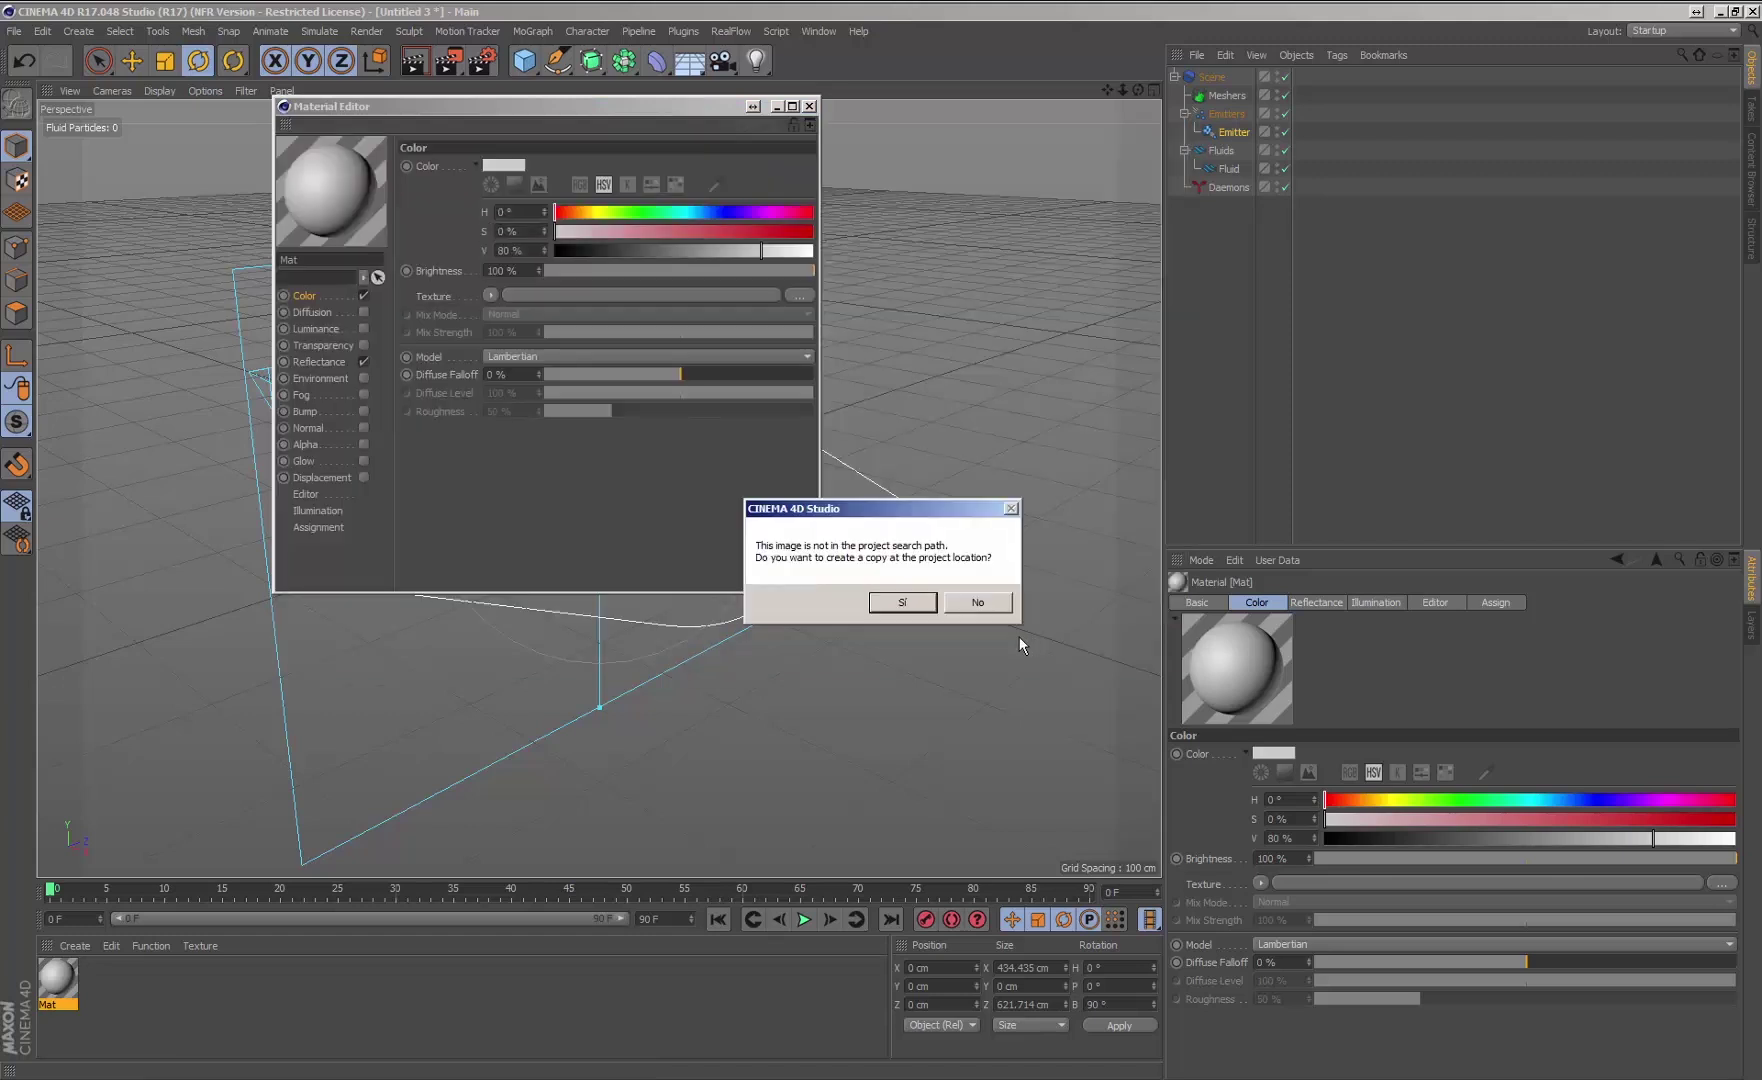
click(895, 600)
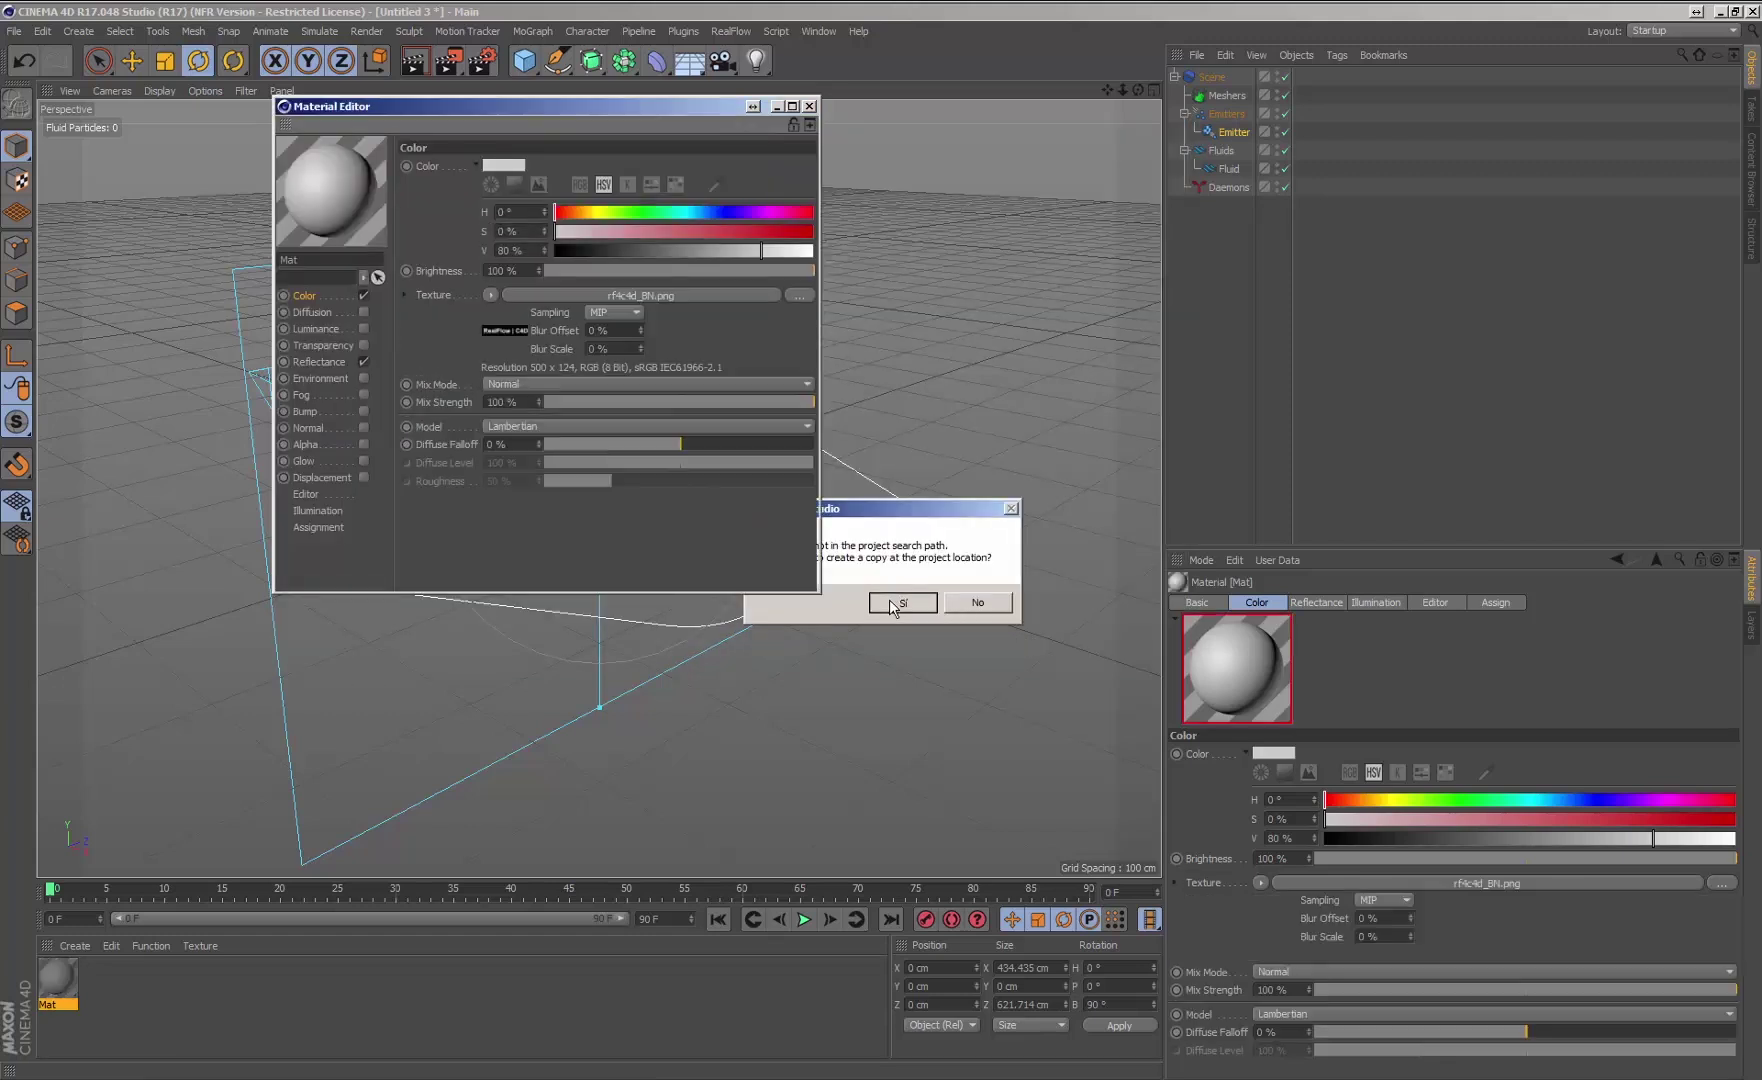
Link the material's bitmap as the Image emitter's texture and play the simulation to preview the emission.
click(1236, 133)
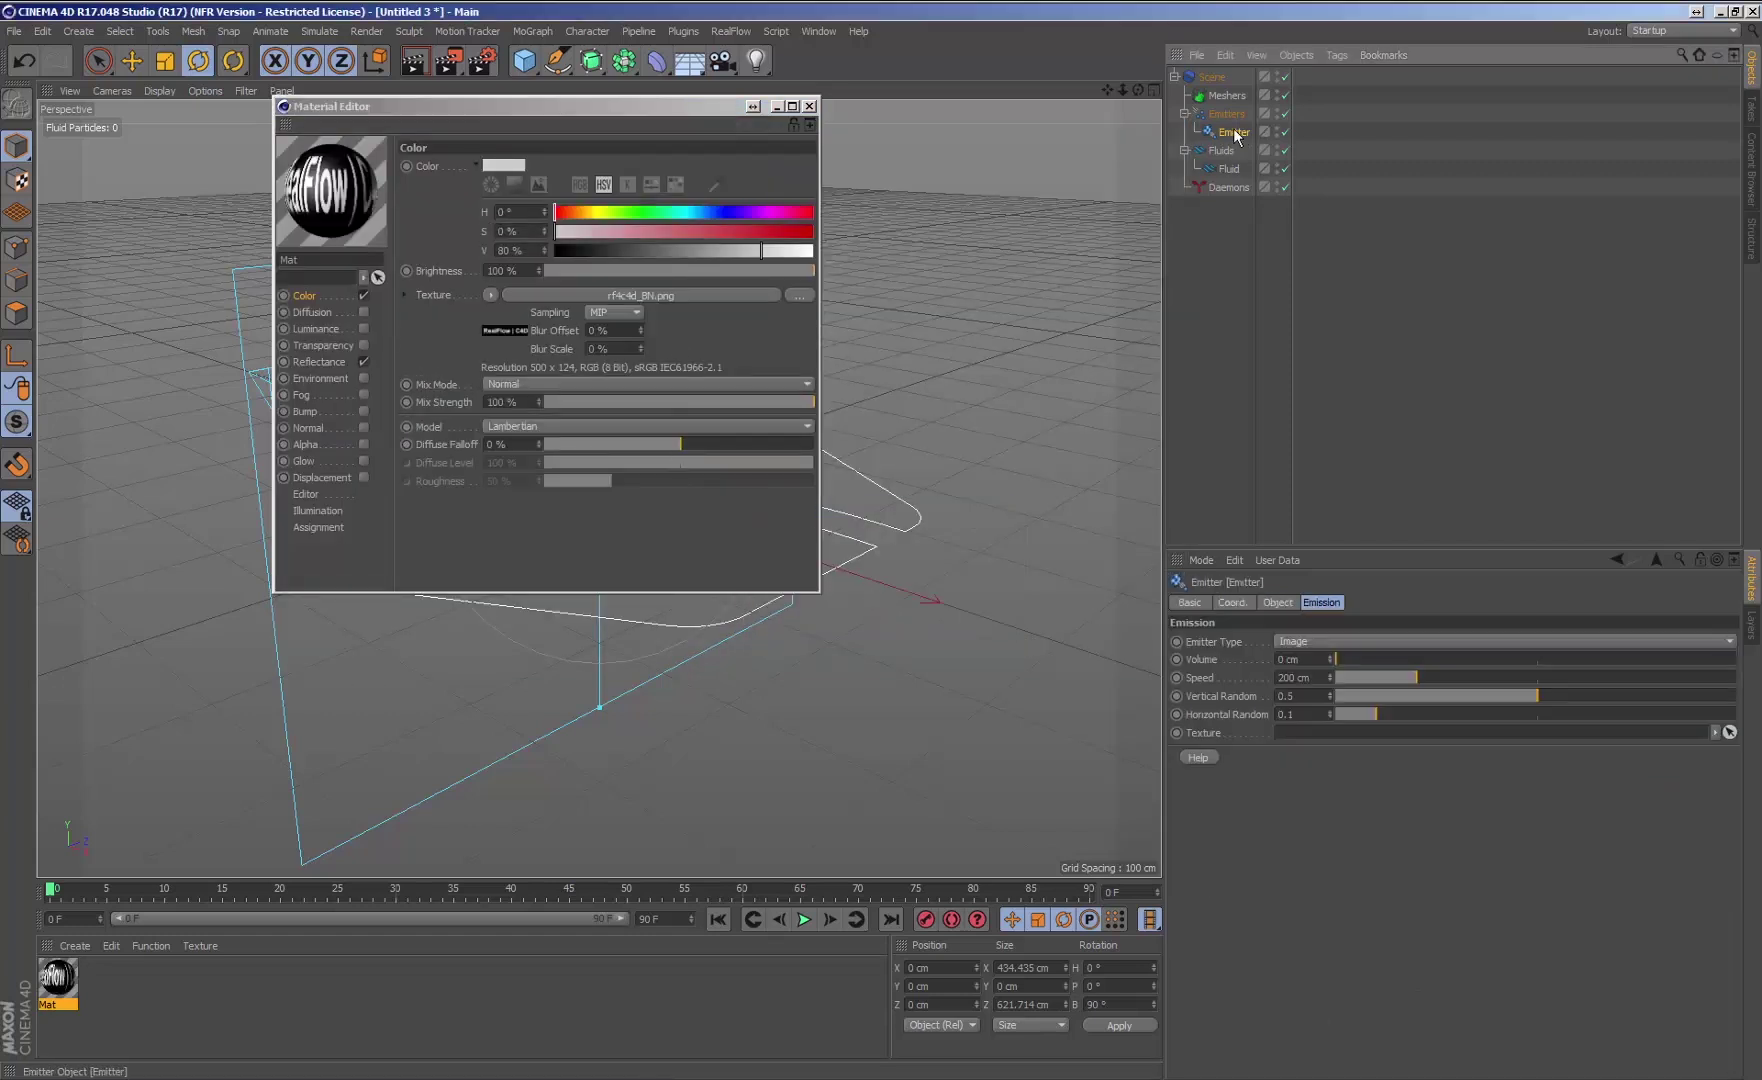
click(510, 340)
drag(1261, 737, 1263, 737)
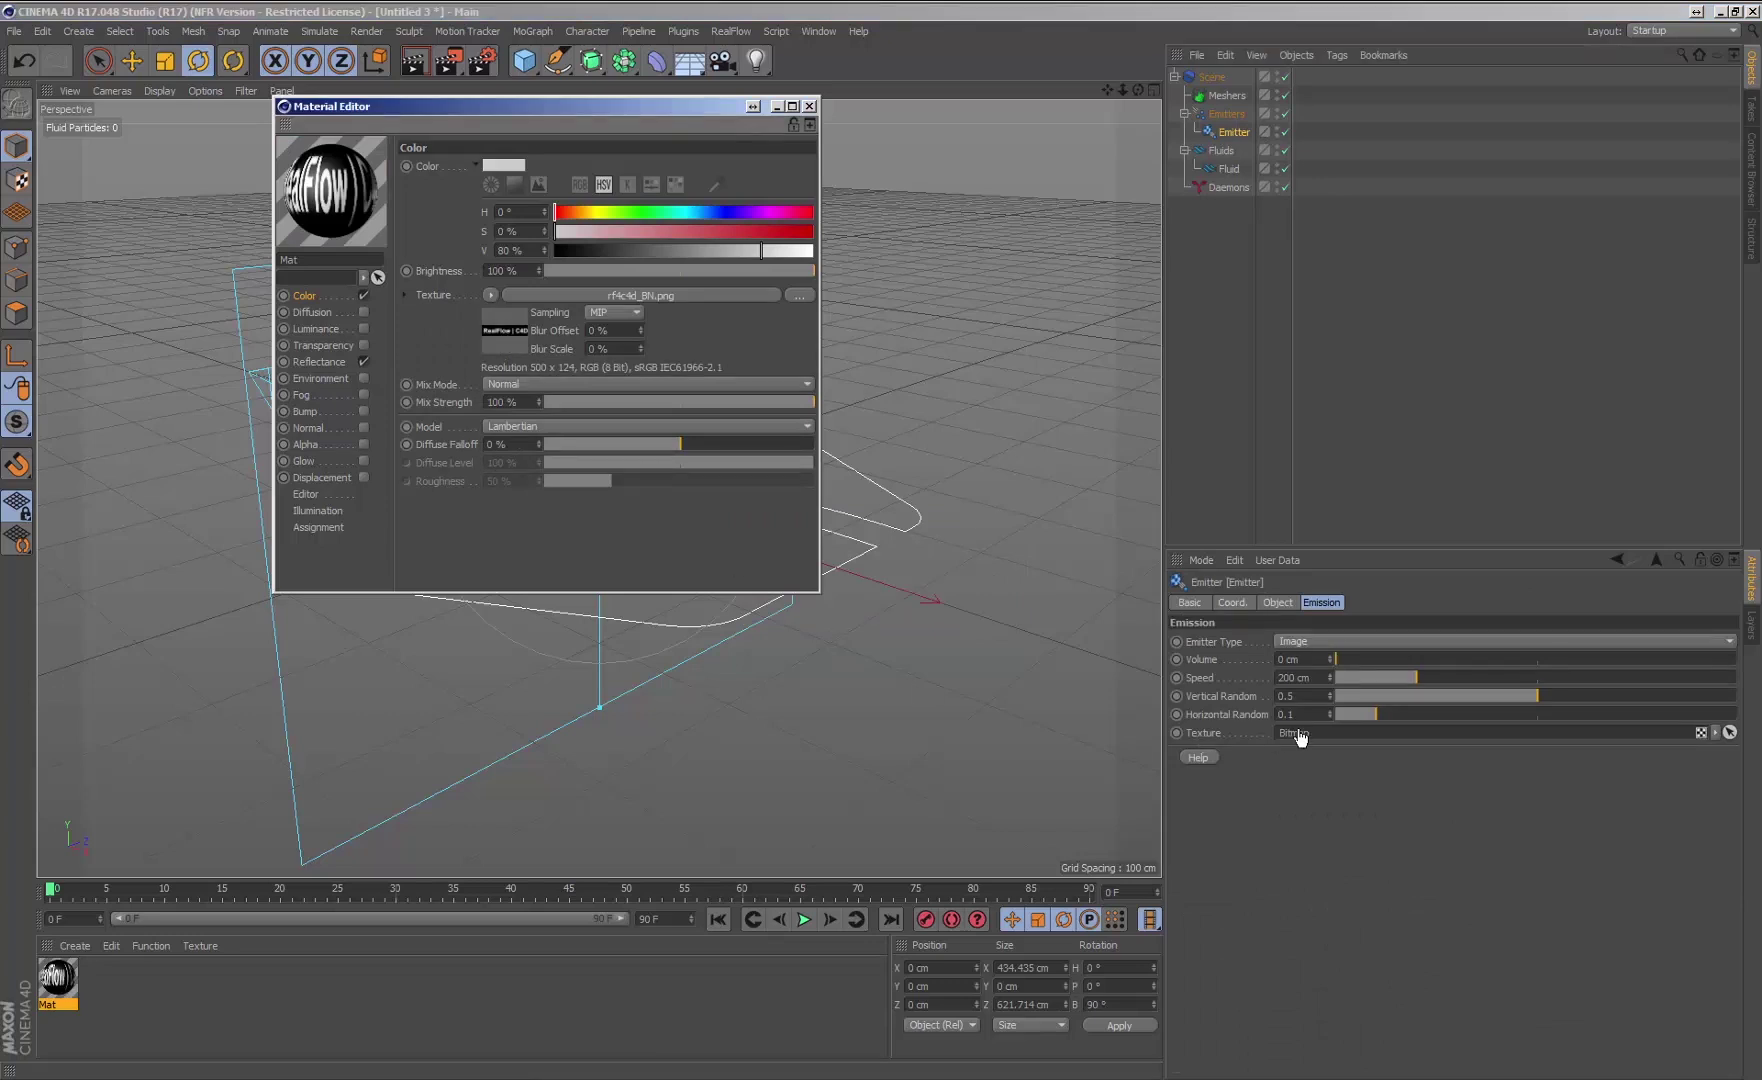
click(776, 106)
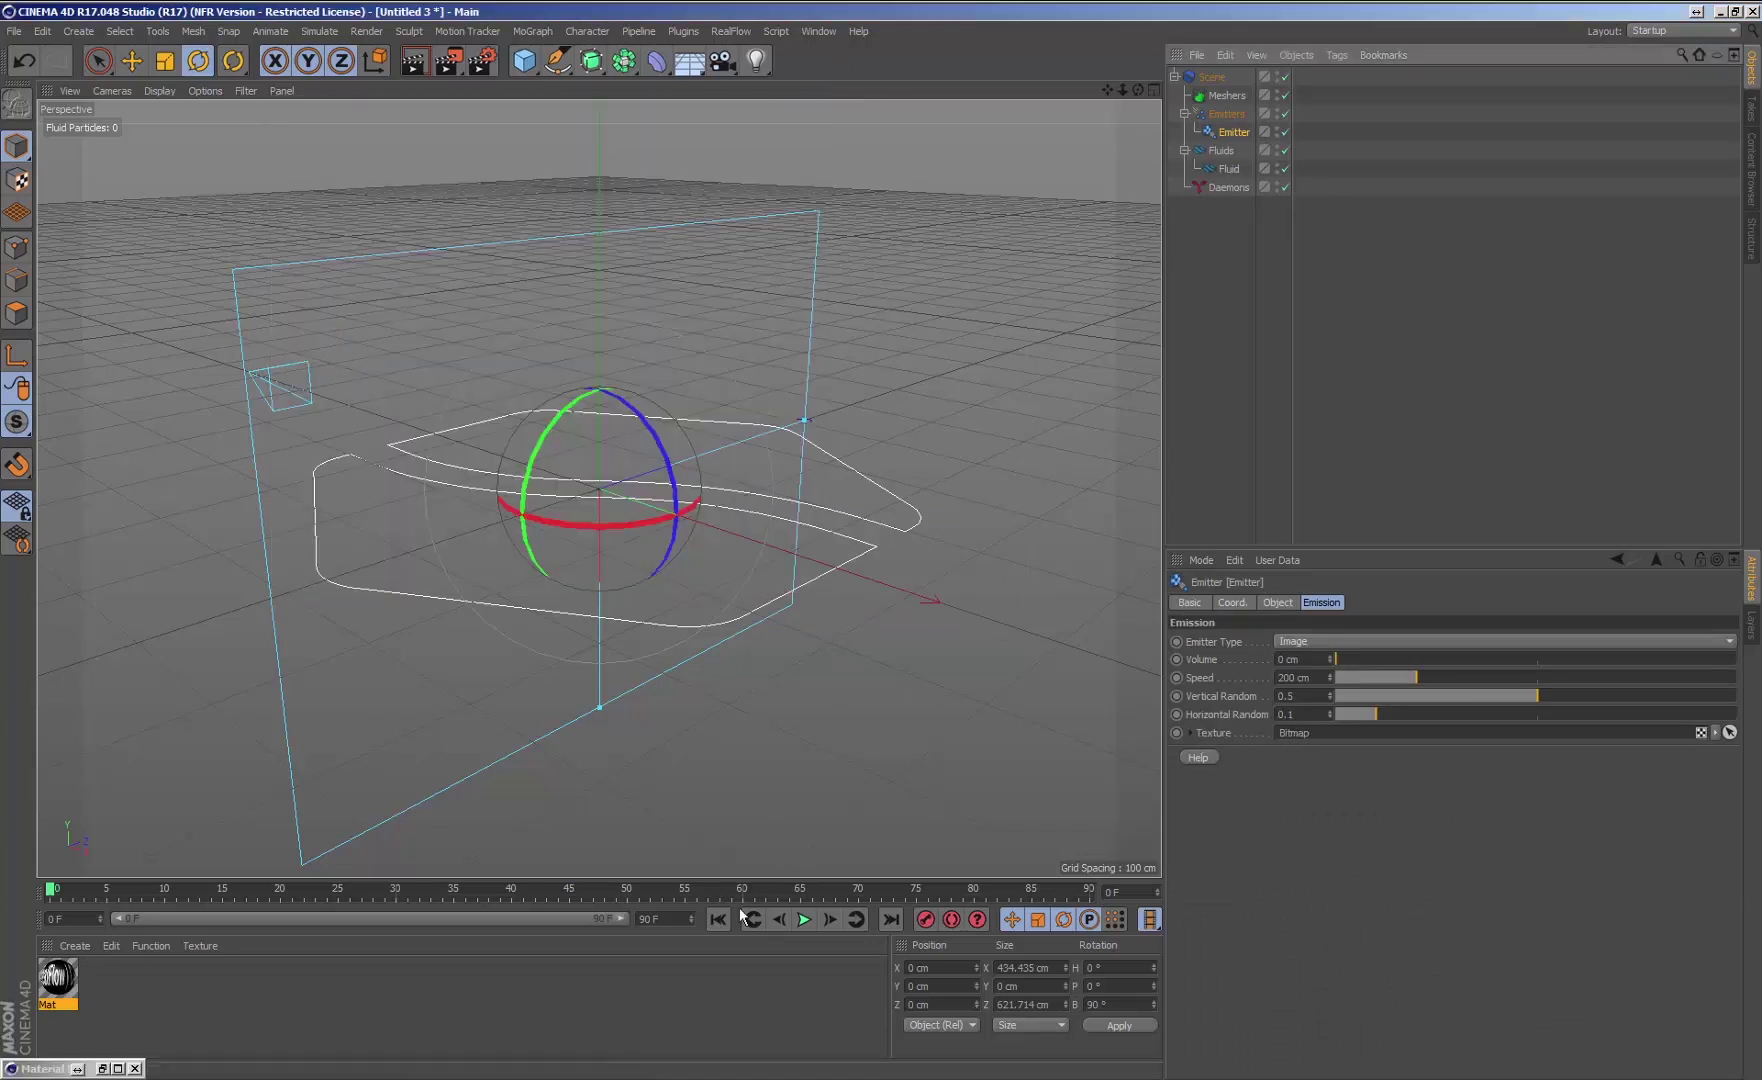
click(805, 918)
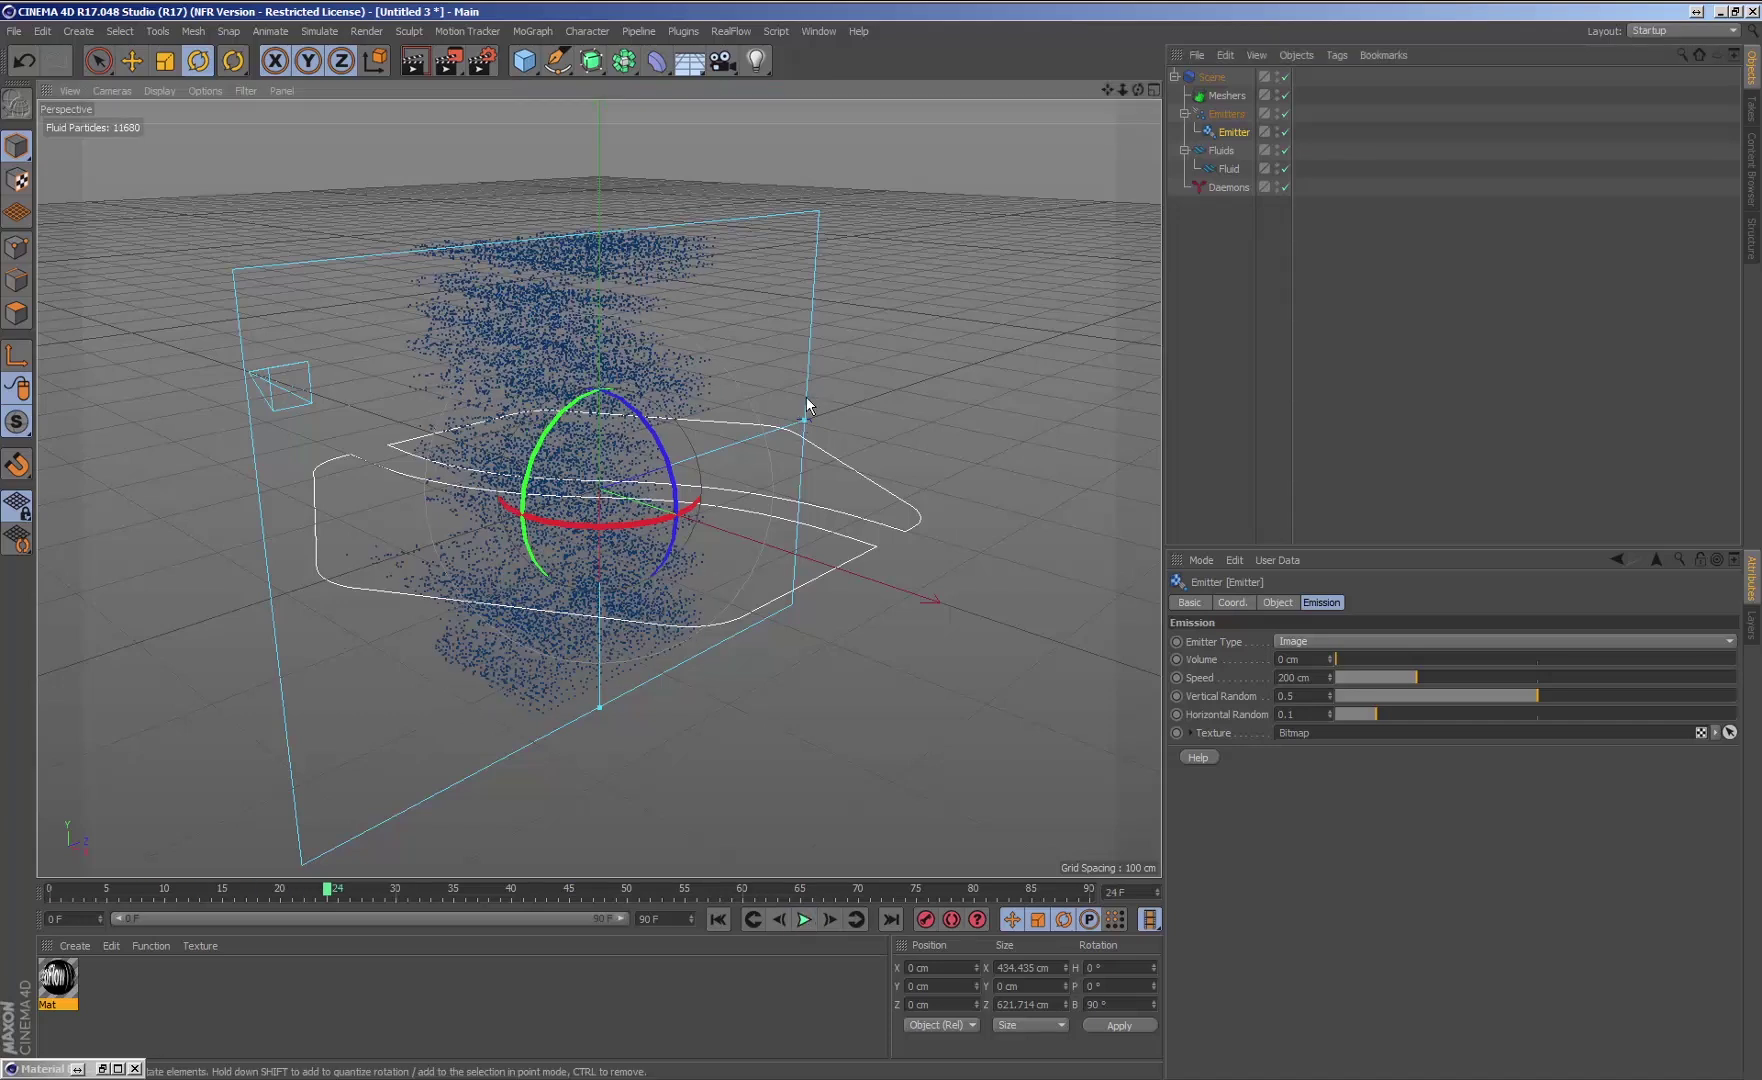
Set the emitter's pitch rotation to 90° and widen it to about 1114 cm in X.
key(r)
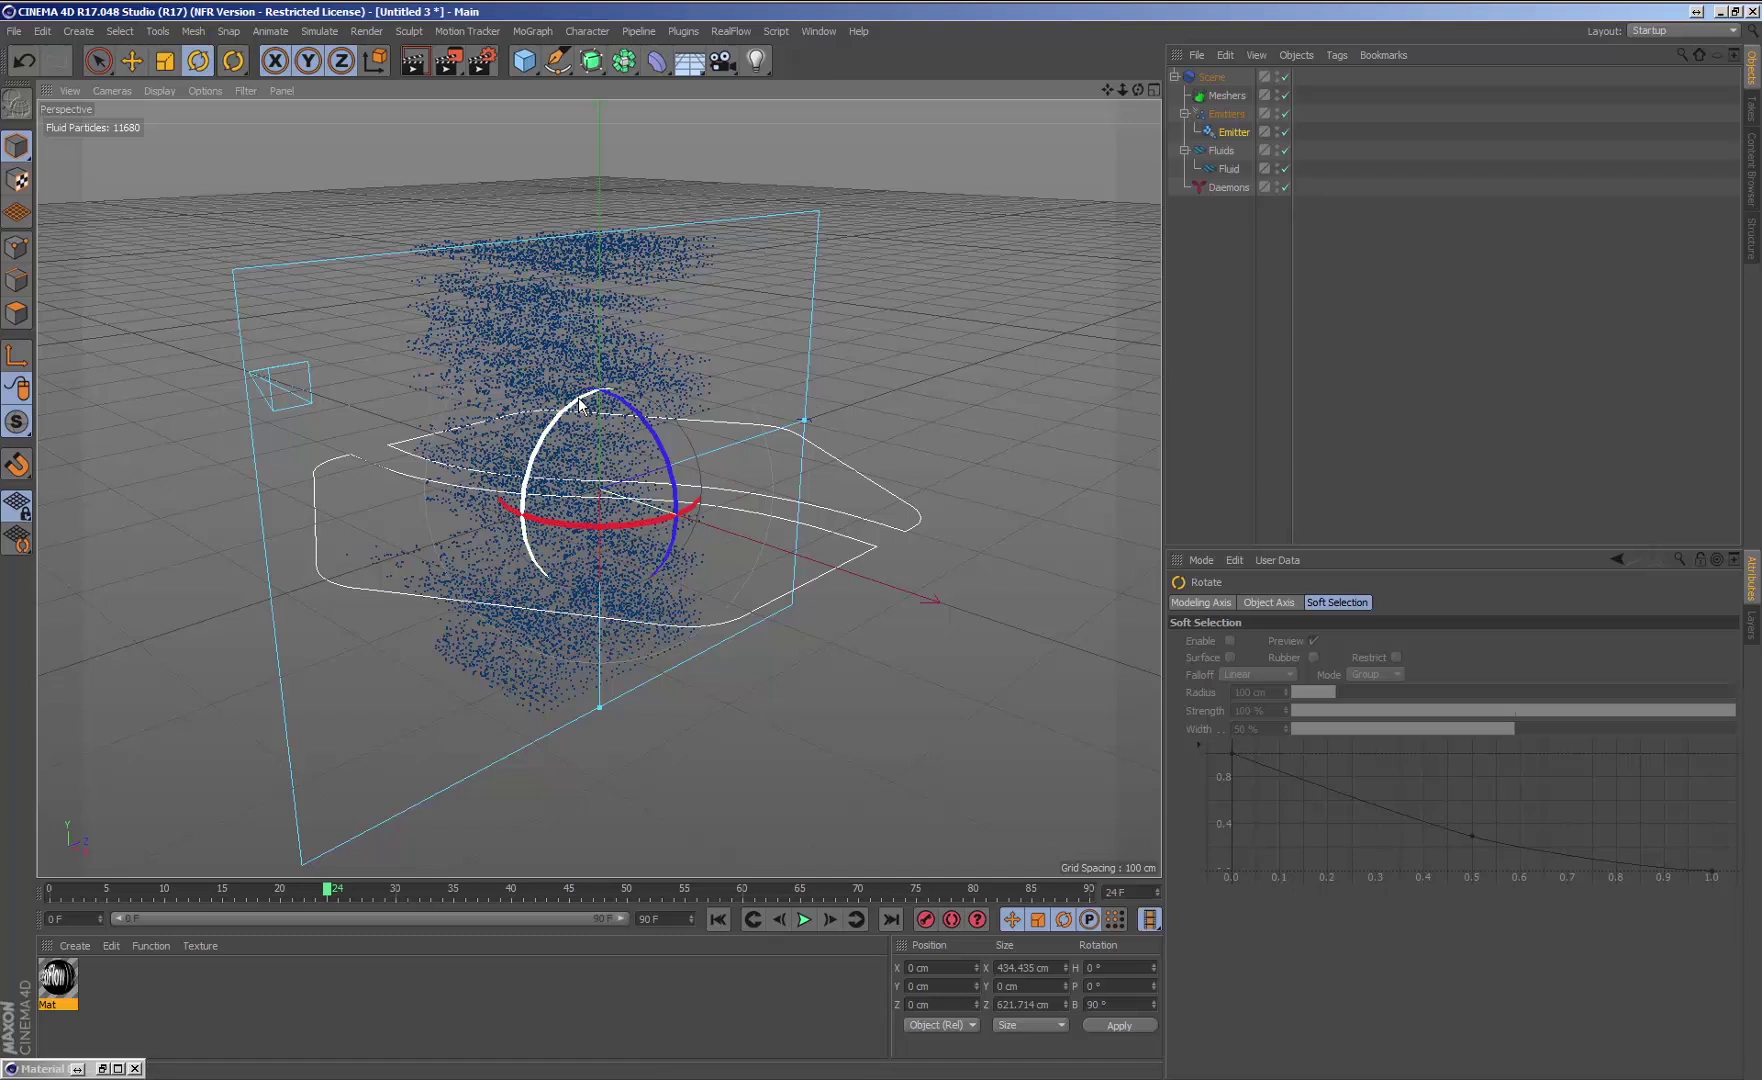
drag(579, 400, 442, 603)
click(1132, 987)
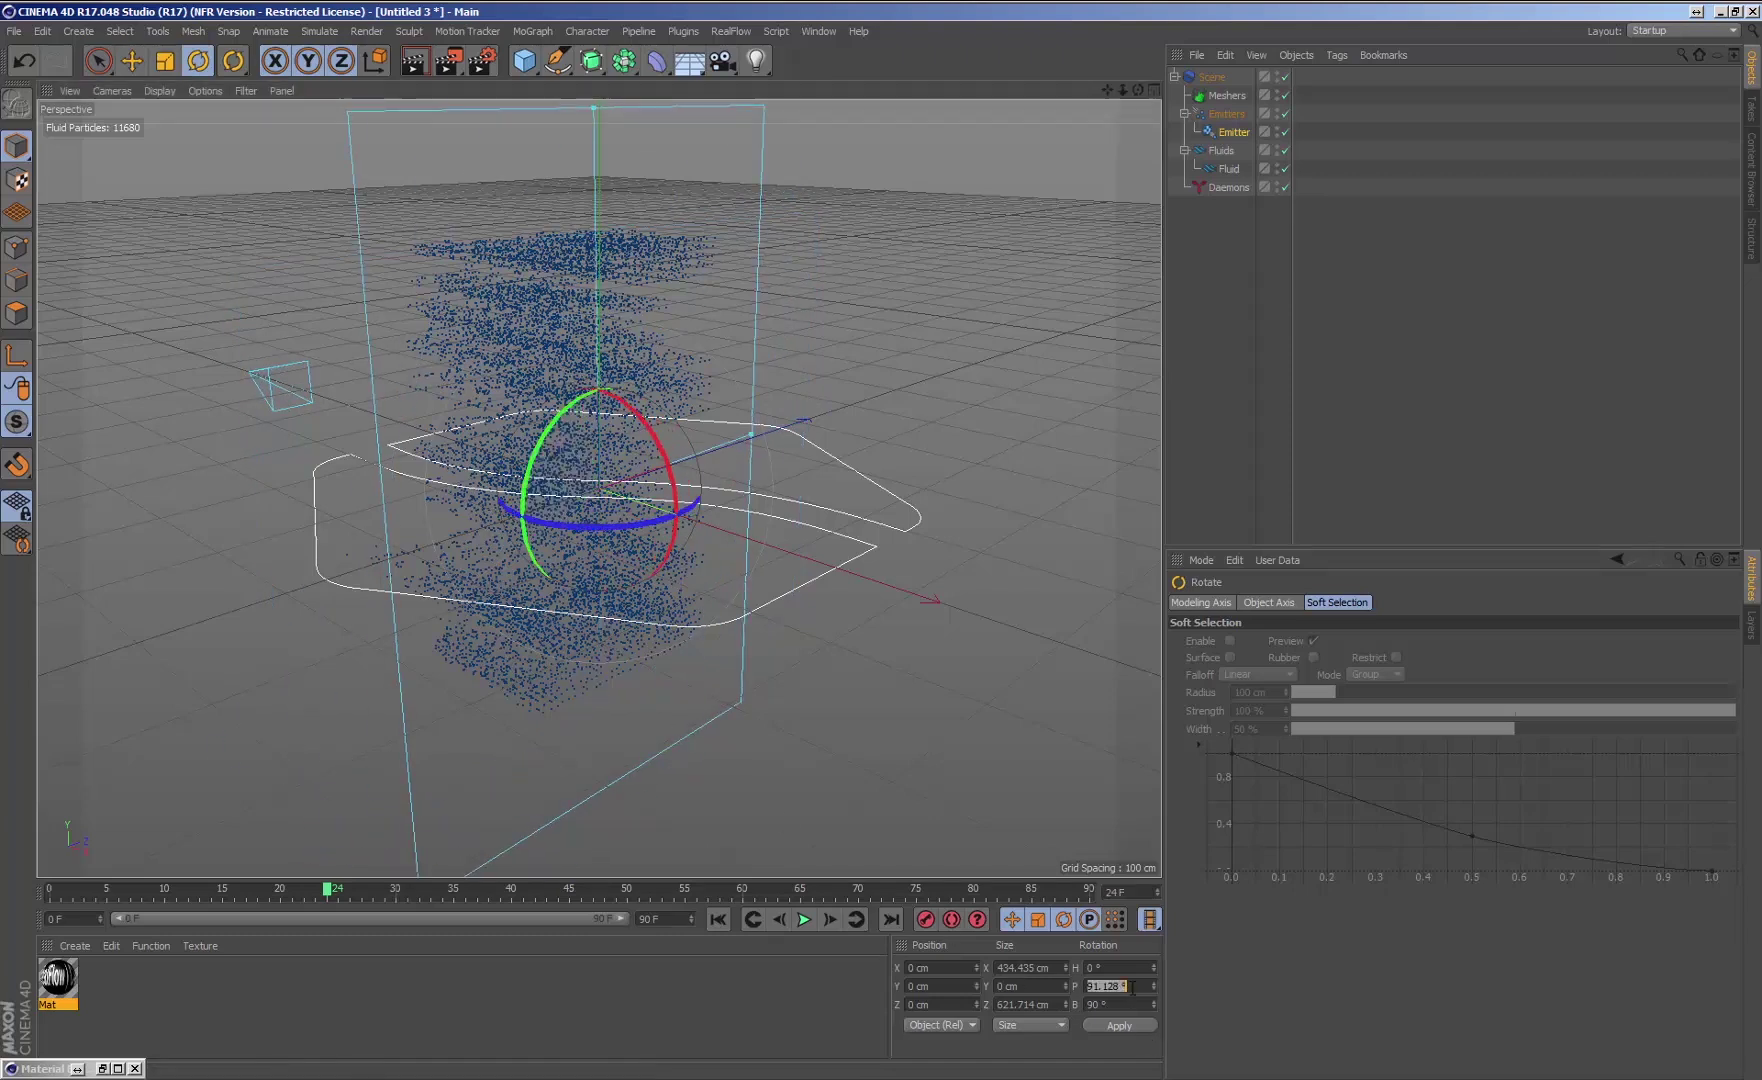
text(90)
key(Return)
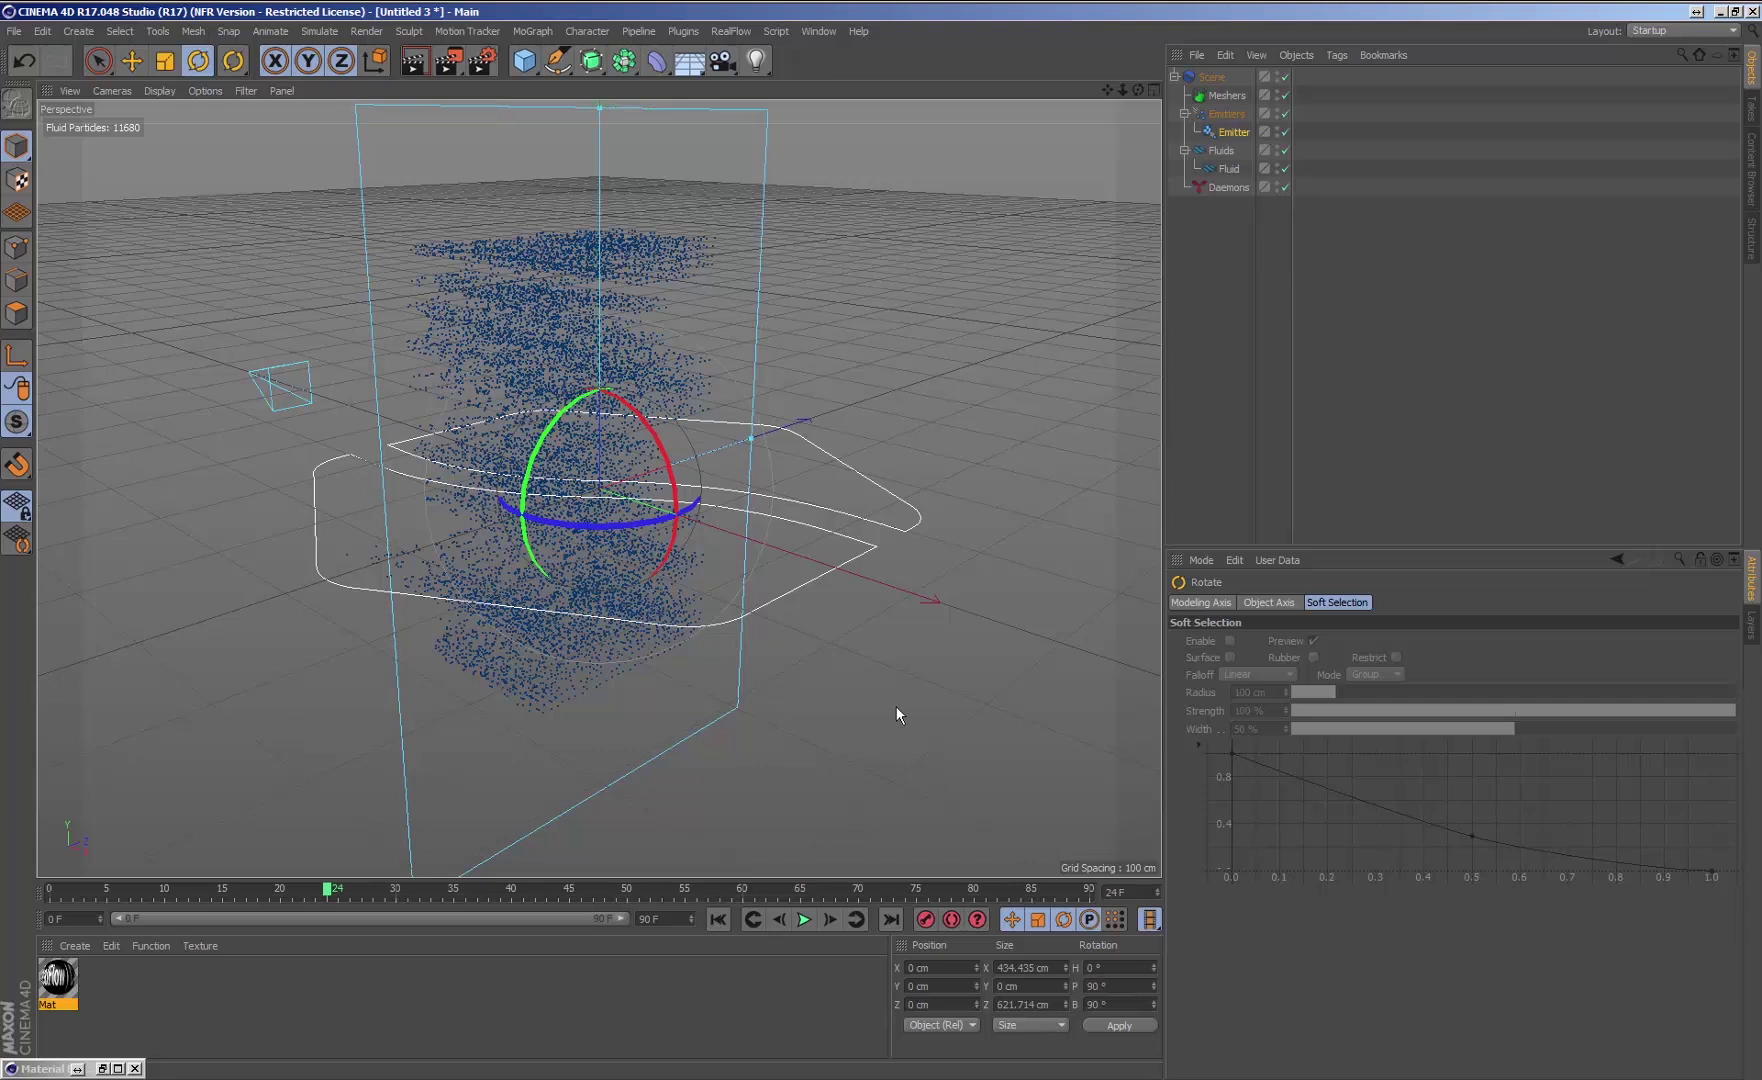
drag(752, 437, 955, 415)
scroll(884, 418, down, 4)
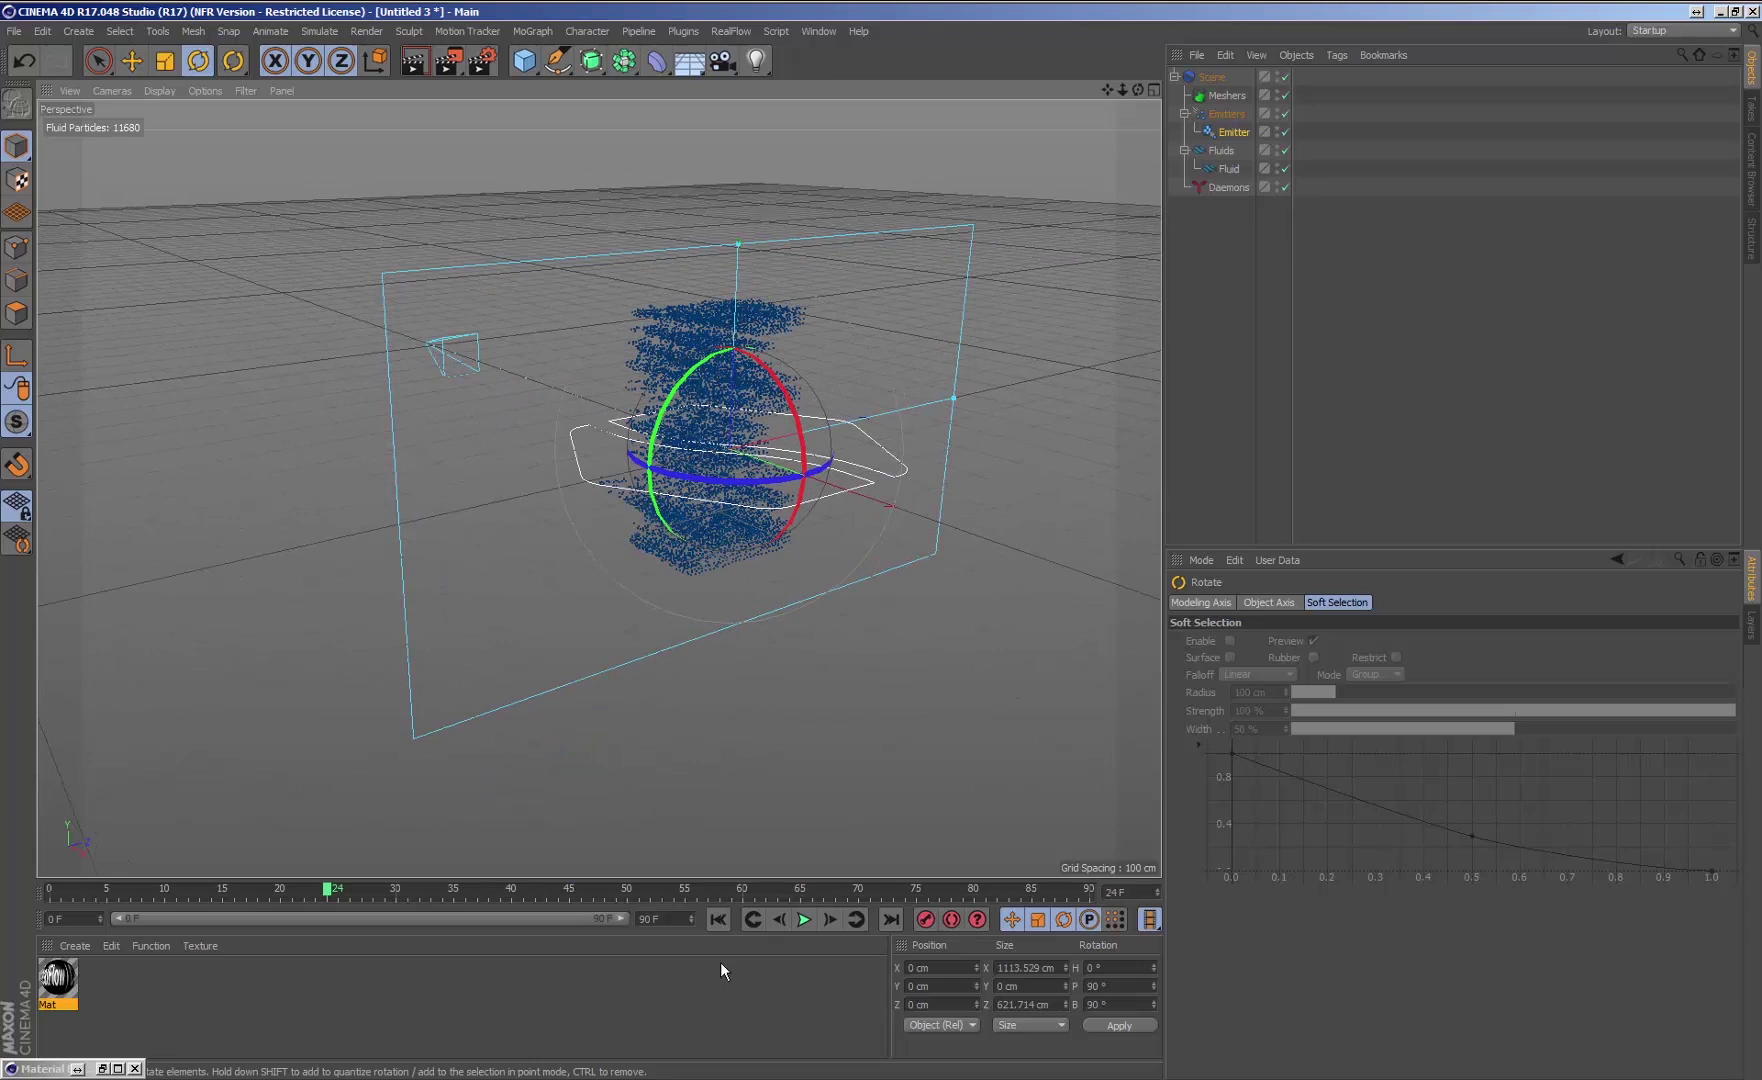
Replay the simulation from the start to check the reoriented emitter, and return to the first frame.
click(718, 919)
click(803, 917)
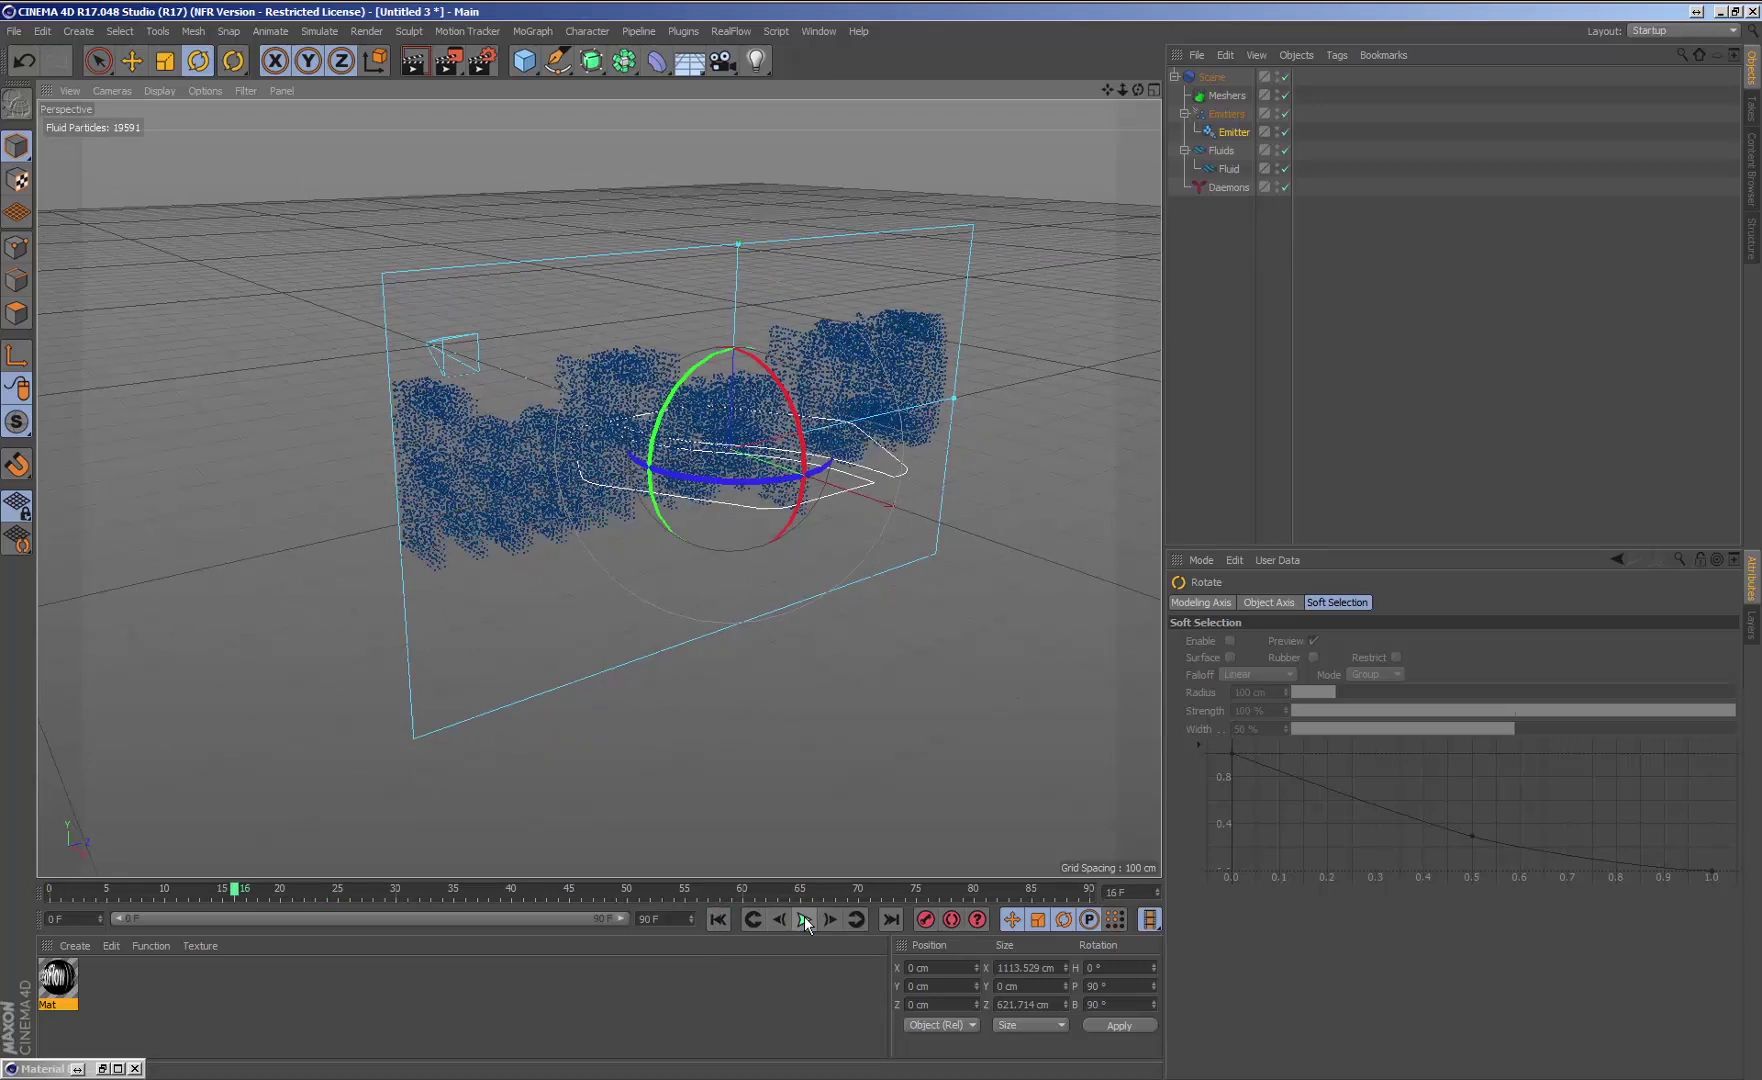
click(719, 919)
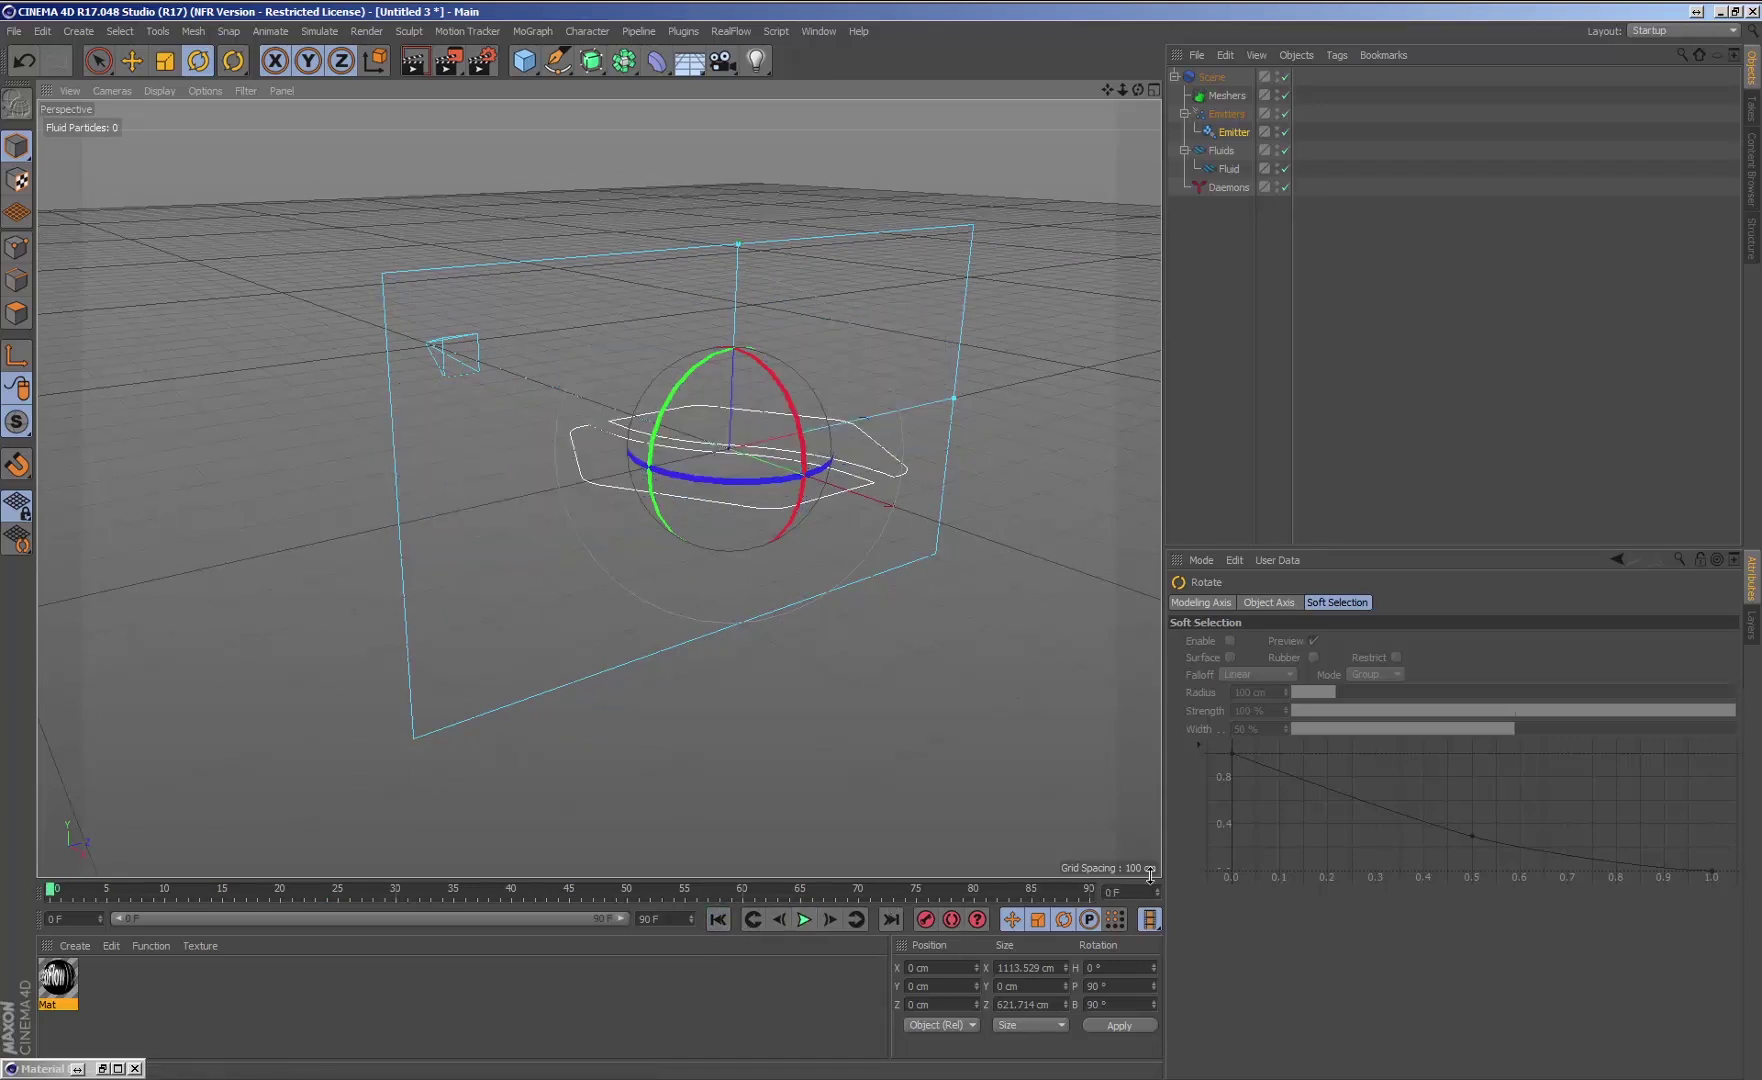
Set the emitter's speed to 0 cm and its volume to about 63 cm to fill the logo with particles.
click(1234, 131)
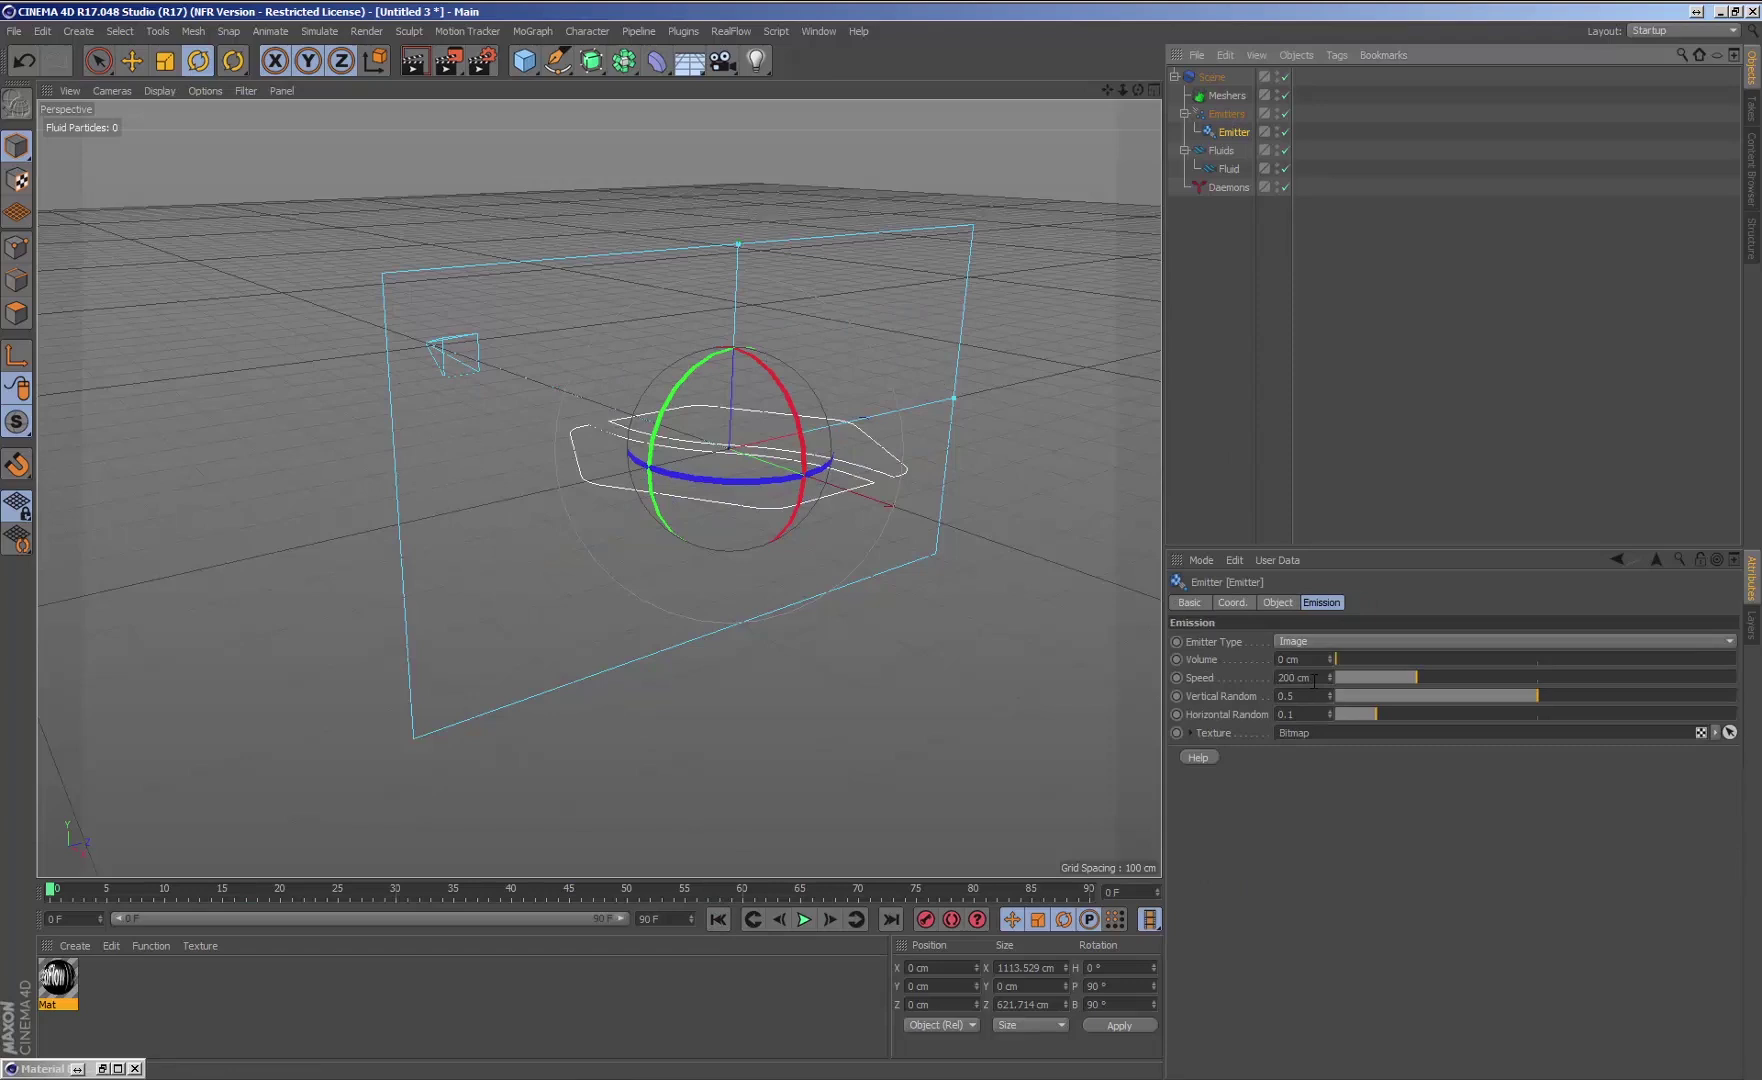
drag(1313, 680, 1255, 679)
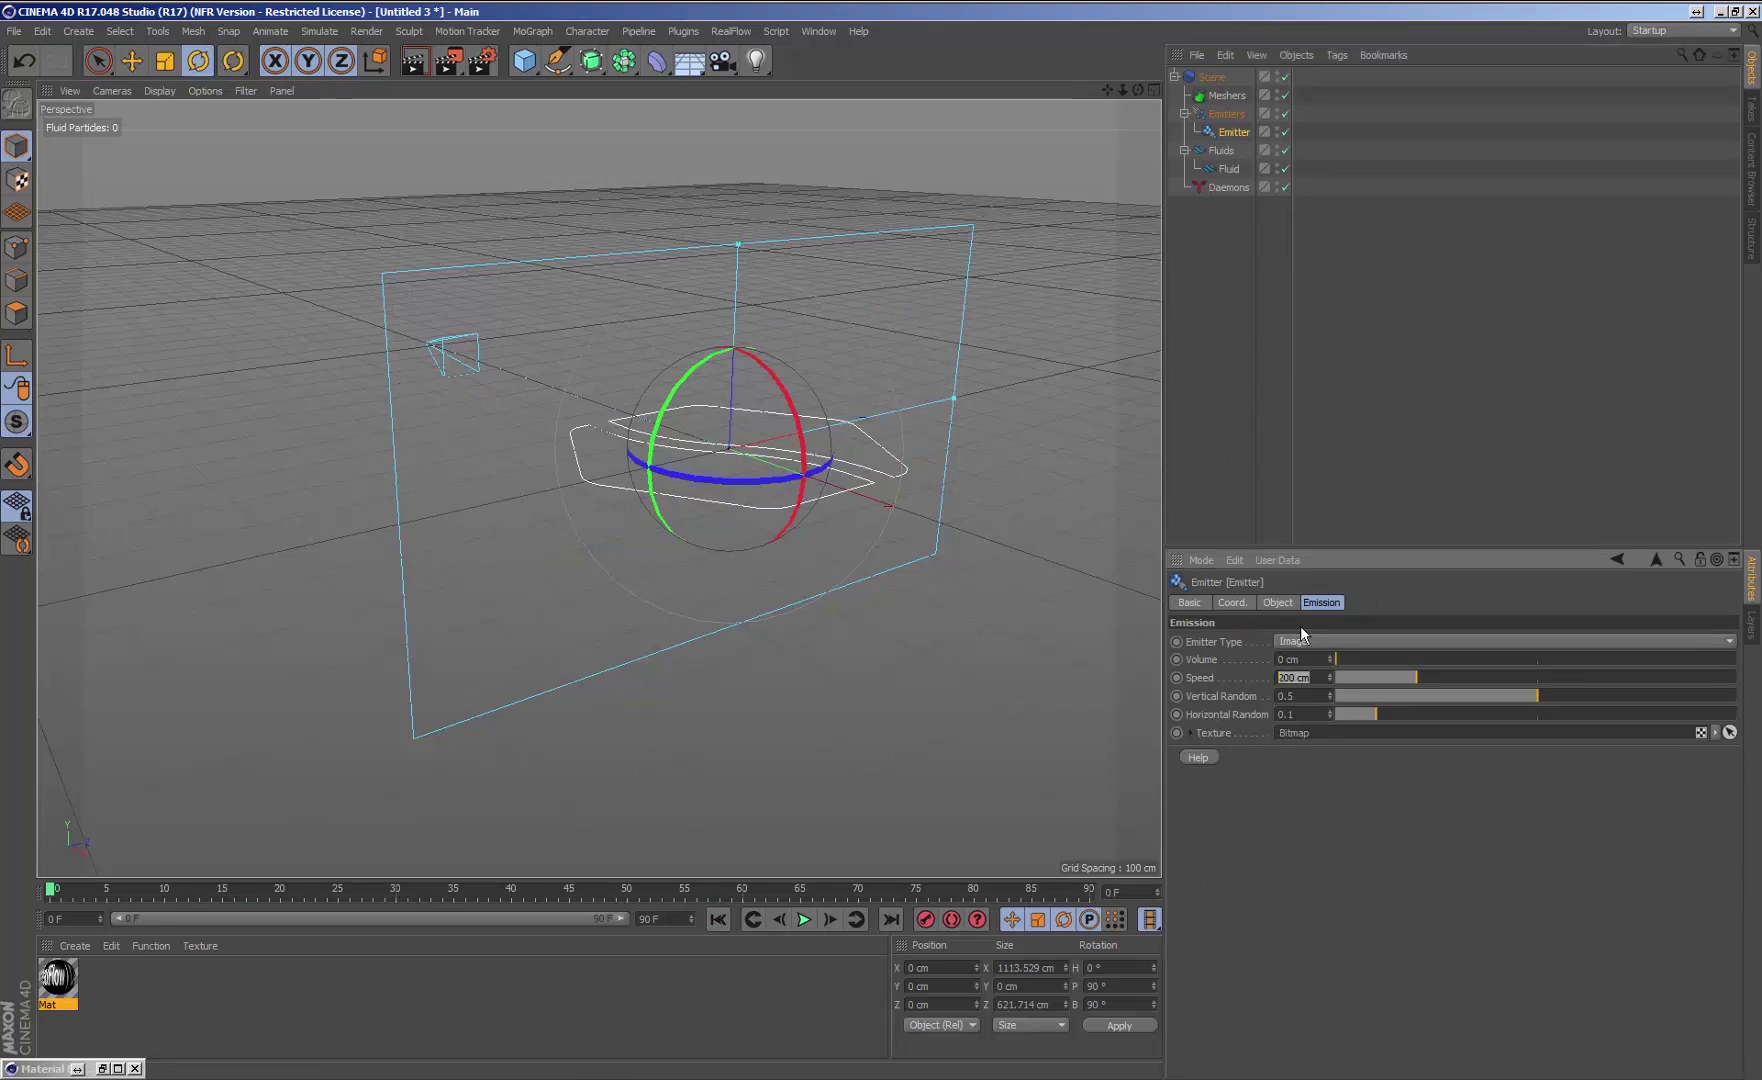
text(0)
key(Return)
drag(1339, 658, 1363, 664)
alt+drag(1010, 545, 900, 542)
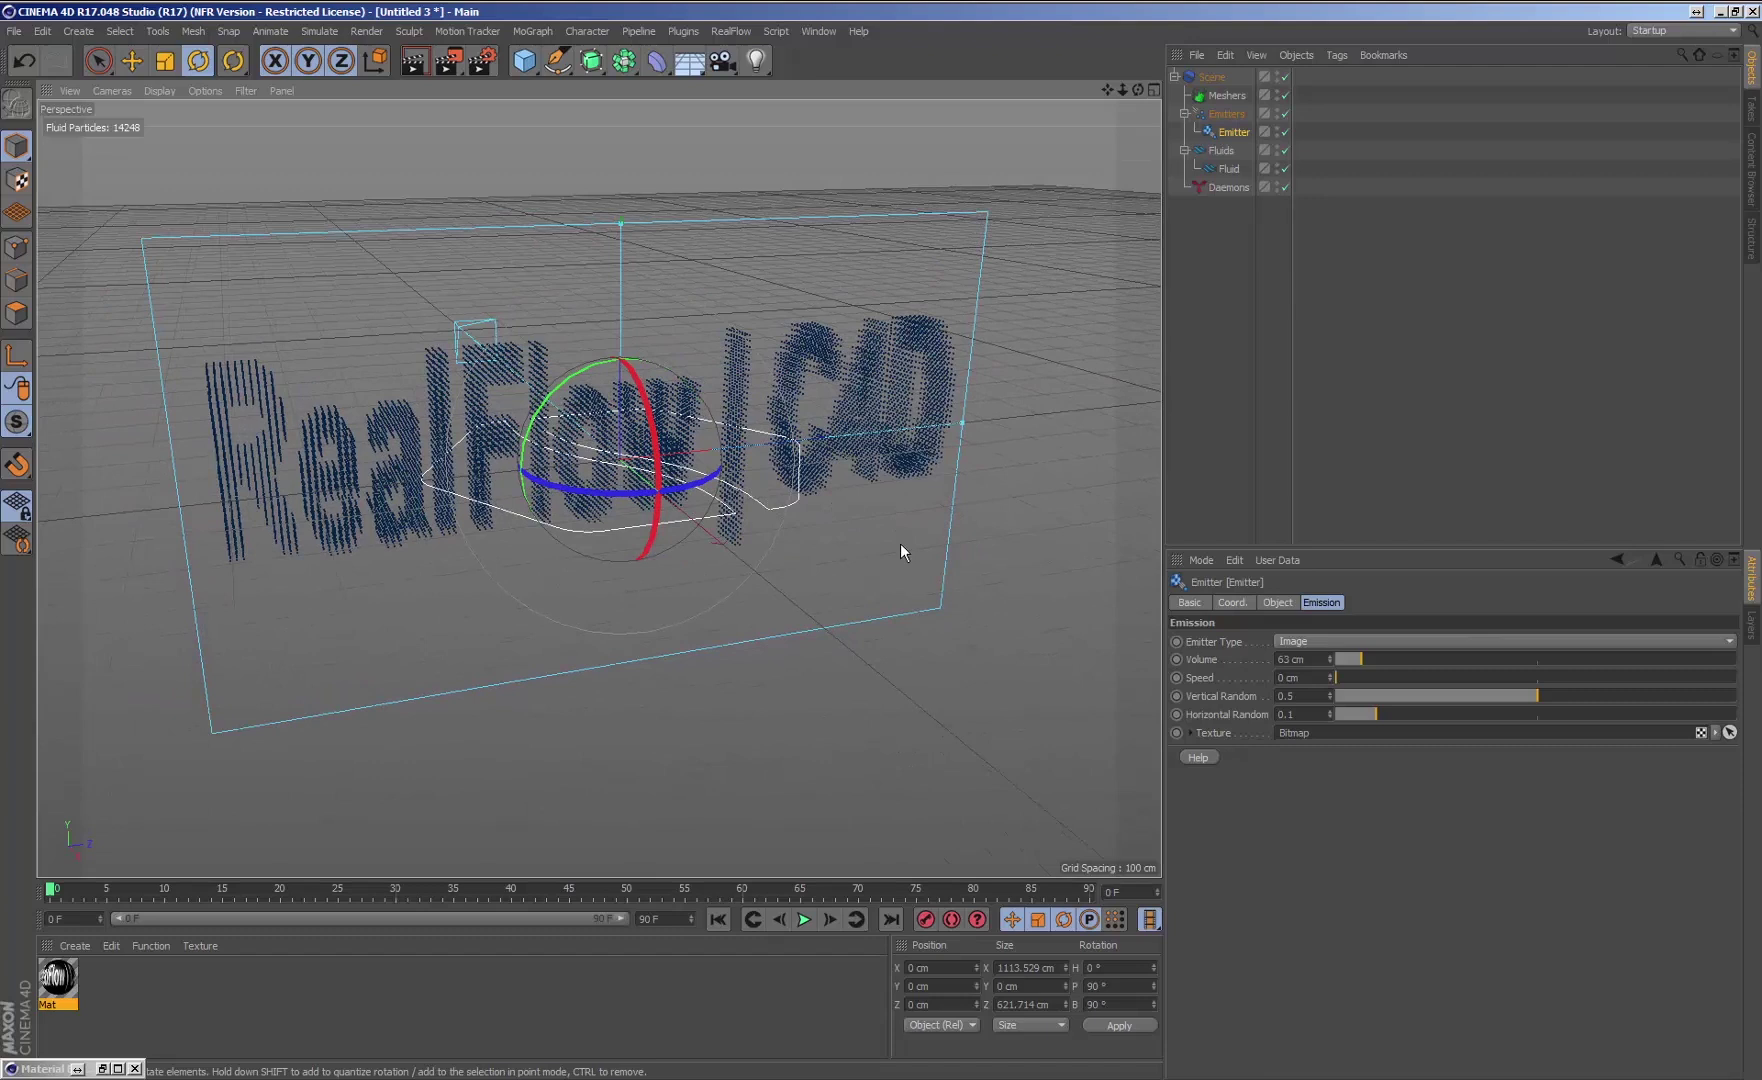
Set the fluid's resolution to 10 and play the simulation to check the denser particle logo.
click(1228, 169)
click(1288, 661)
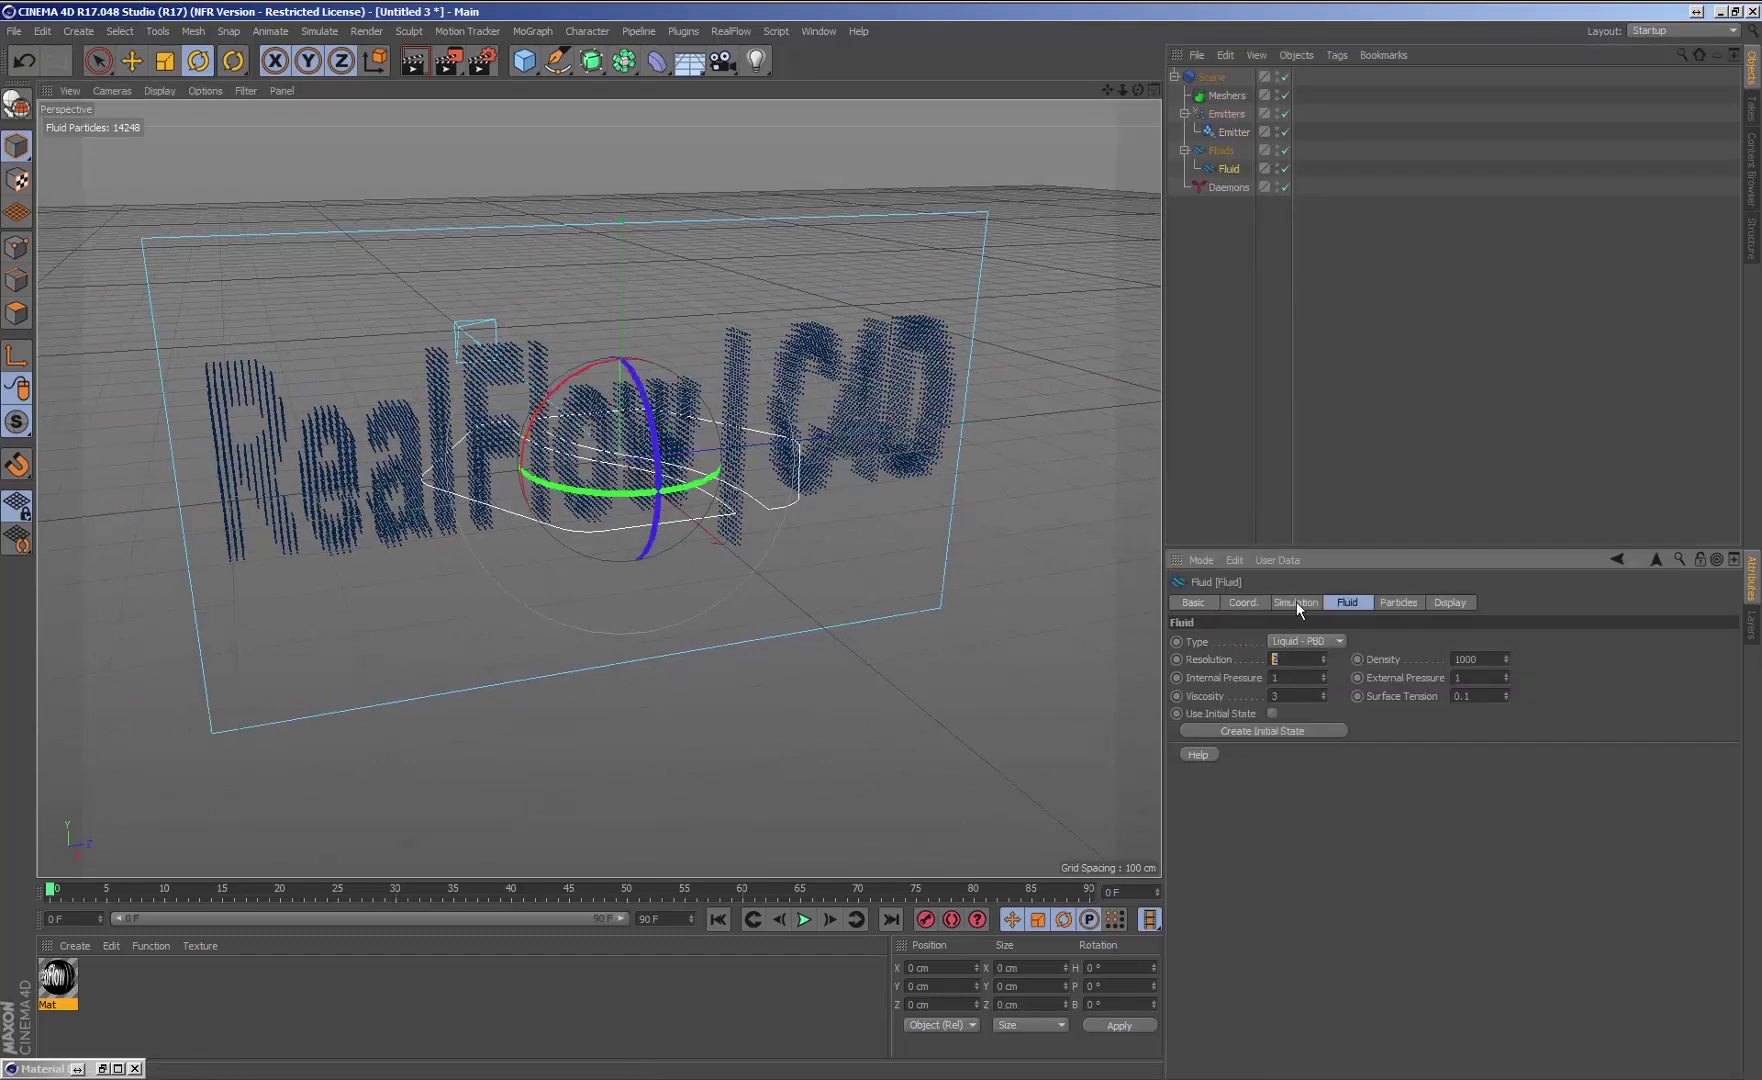
text(10)
click(805, 924)
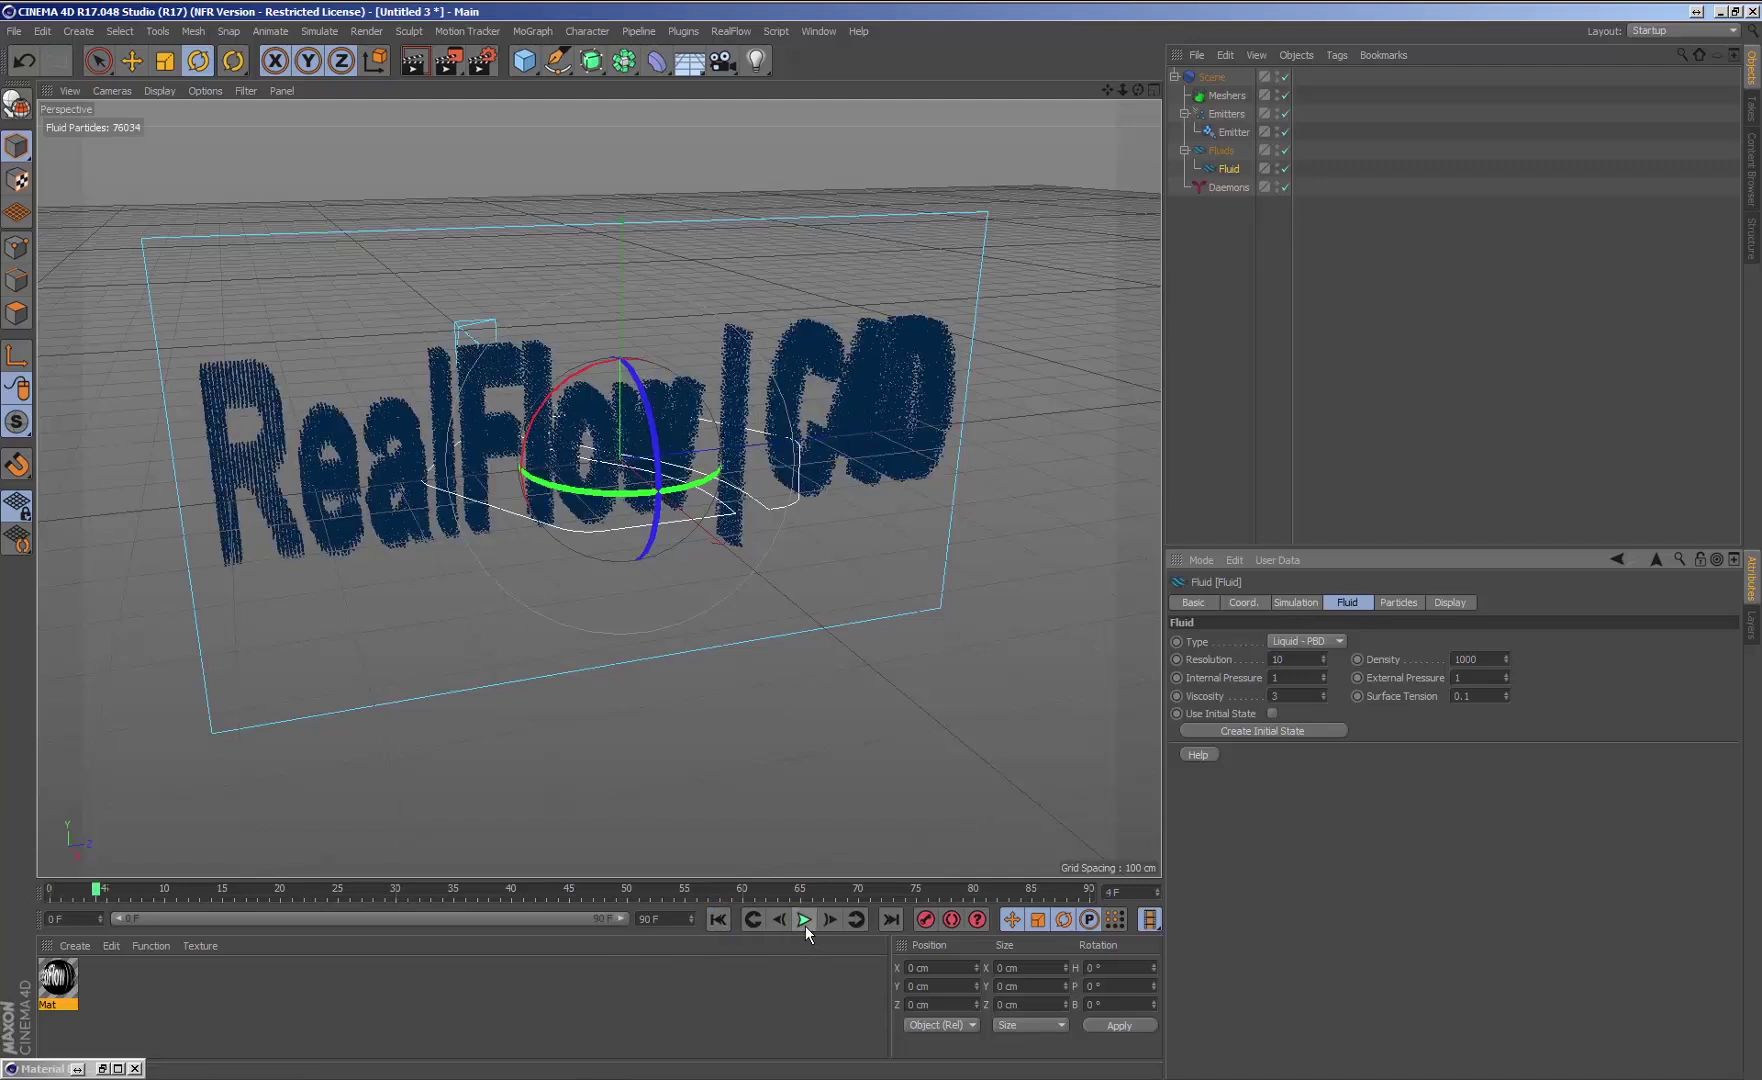
alt+drag(776, 559, 739, 555)
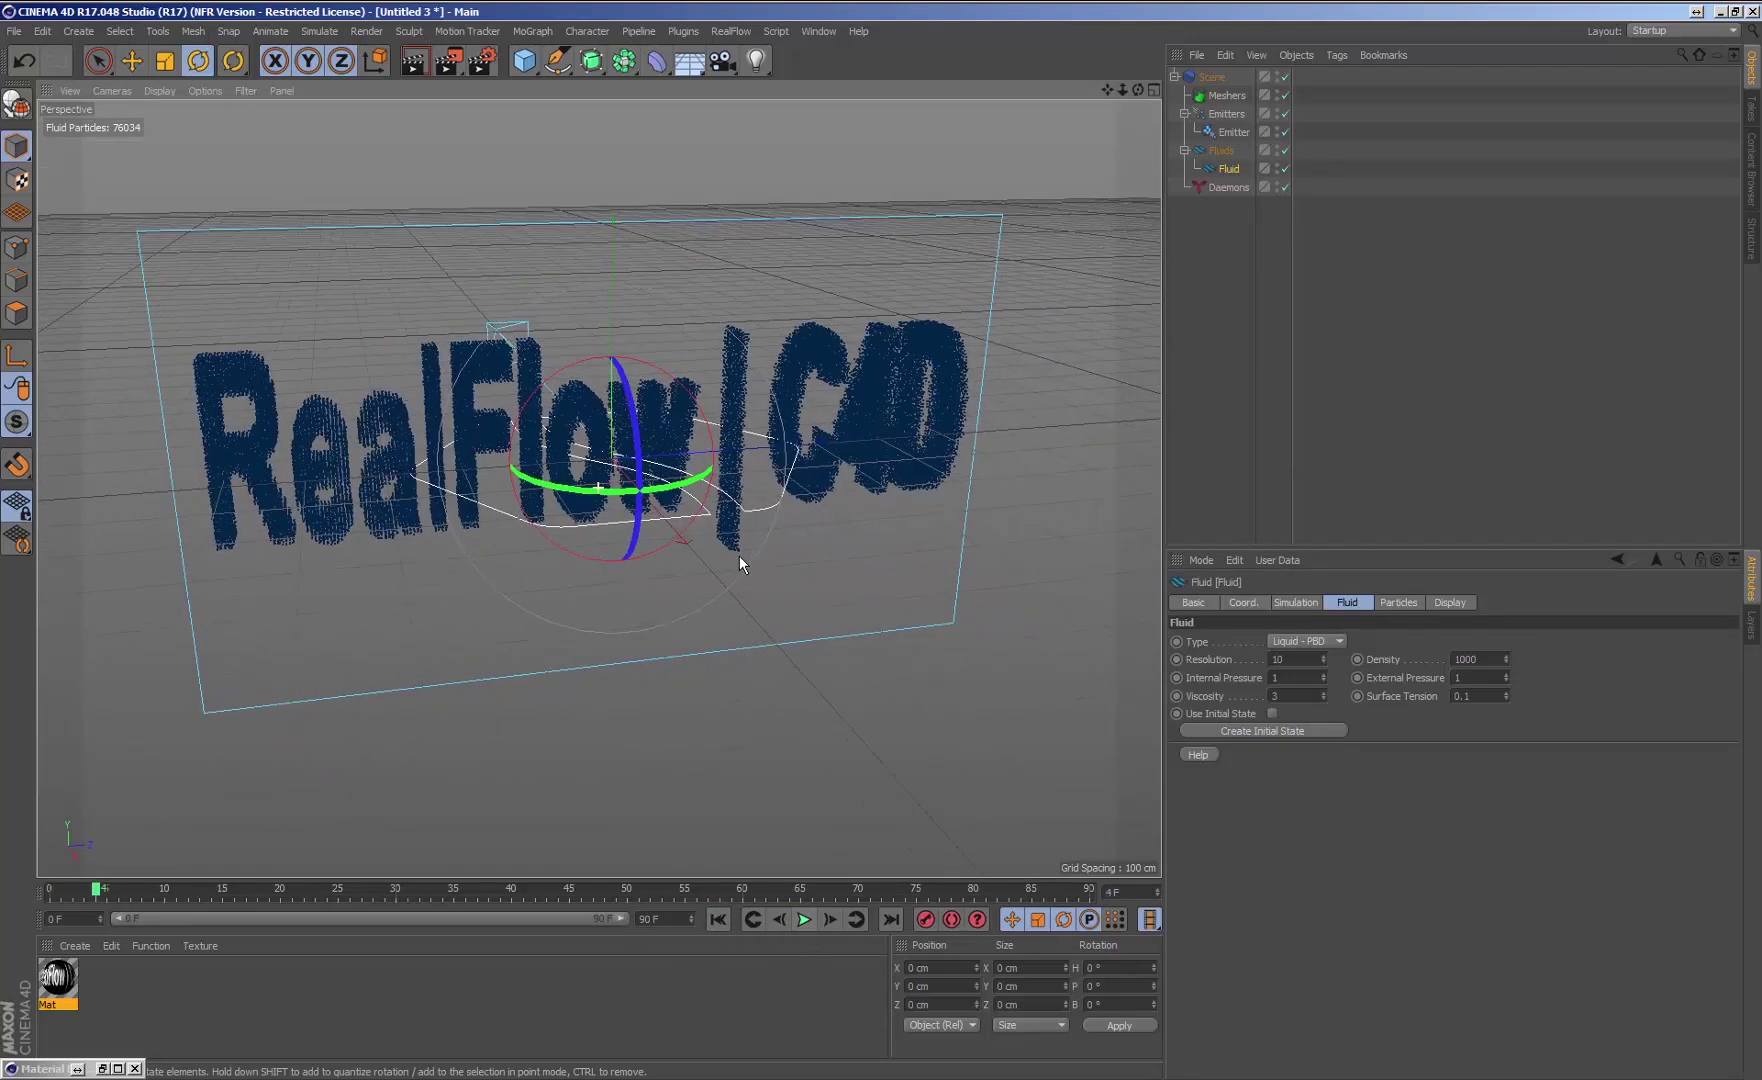
Add a Gravity daemon and bound its effect to a box-shaped volume.
click(731, 31)
mouse_move(760, 102)
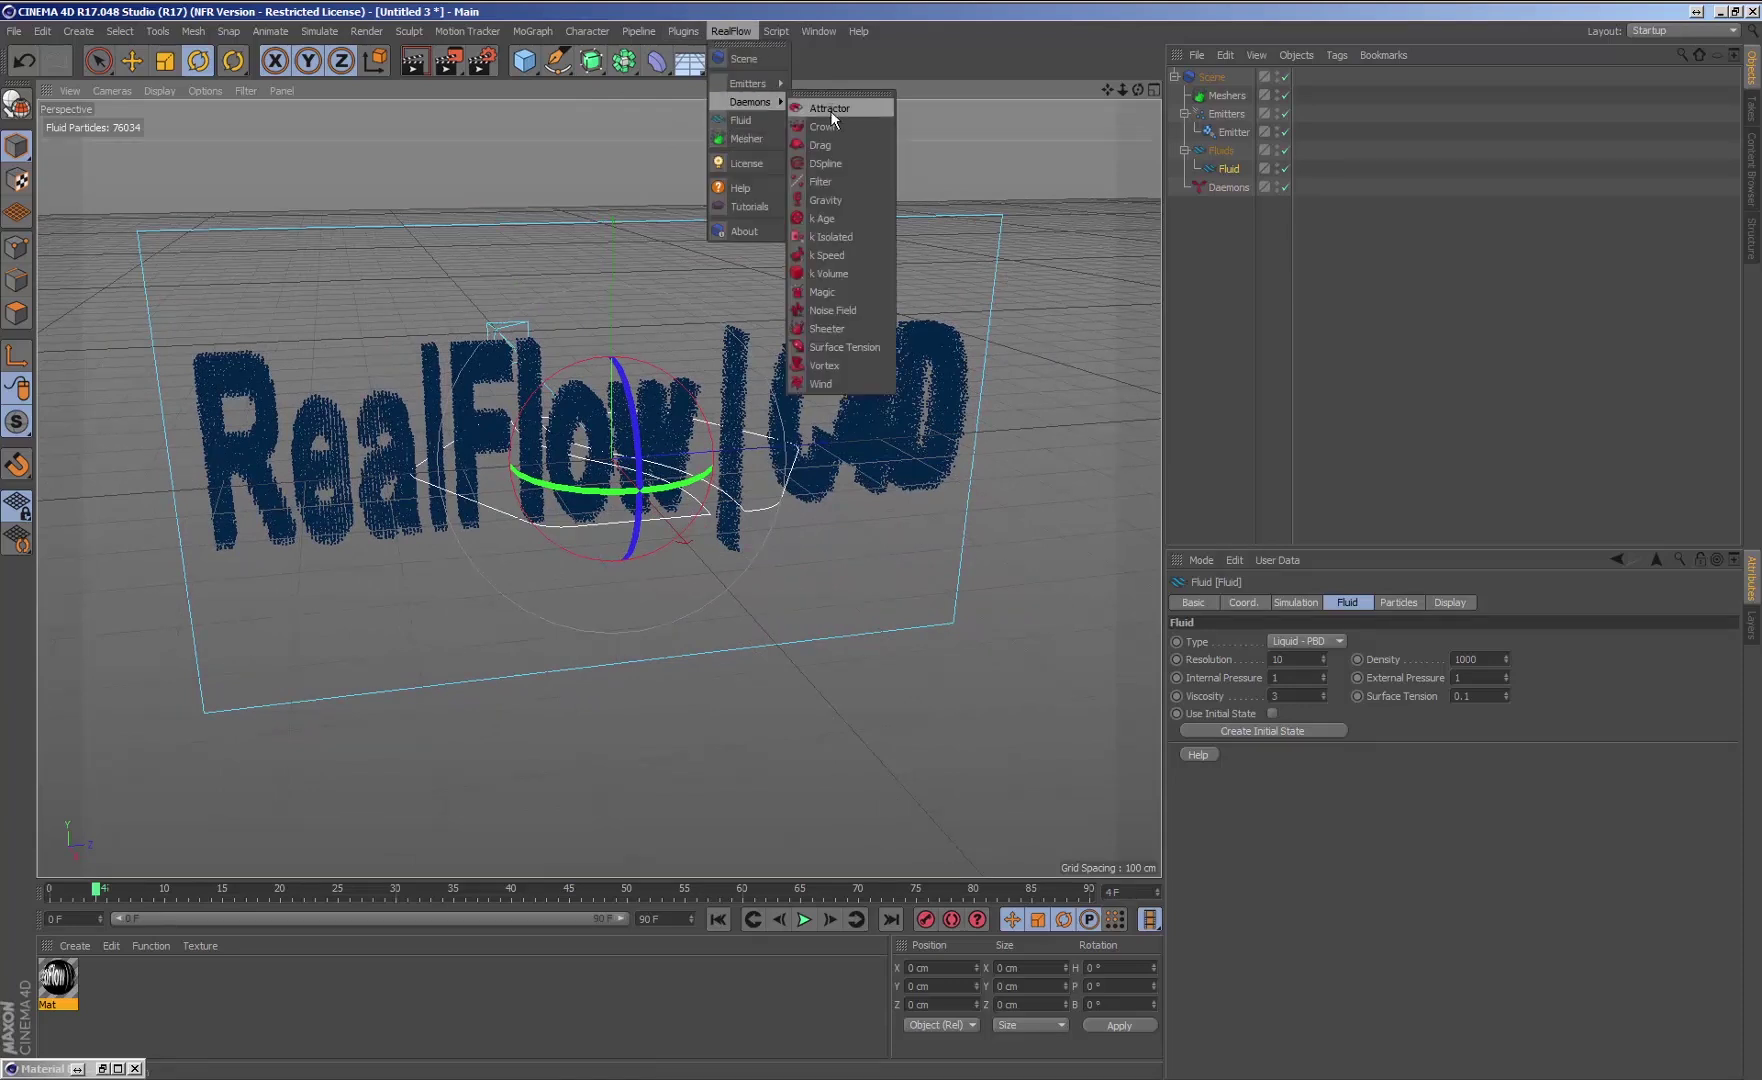
click(831, 207)
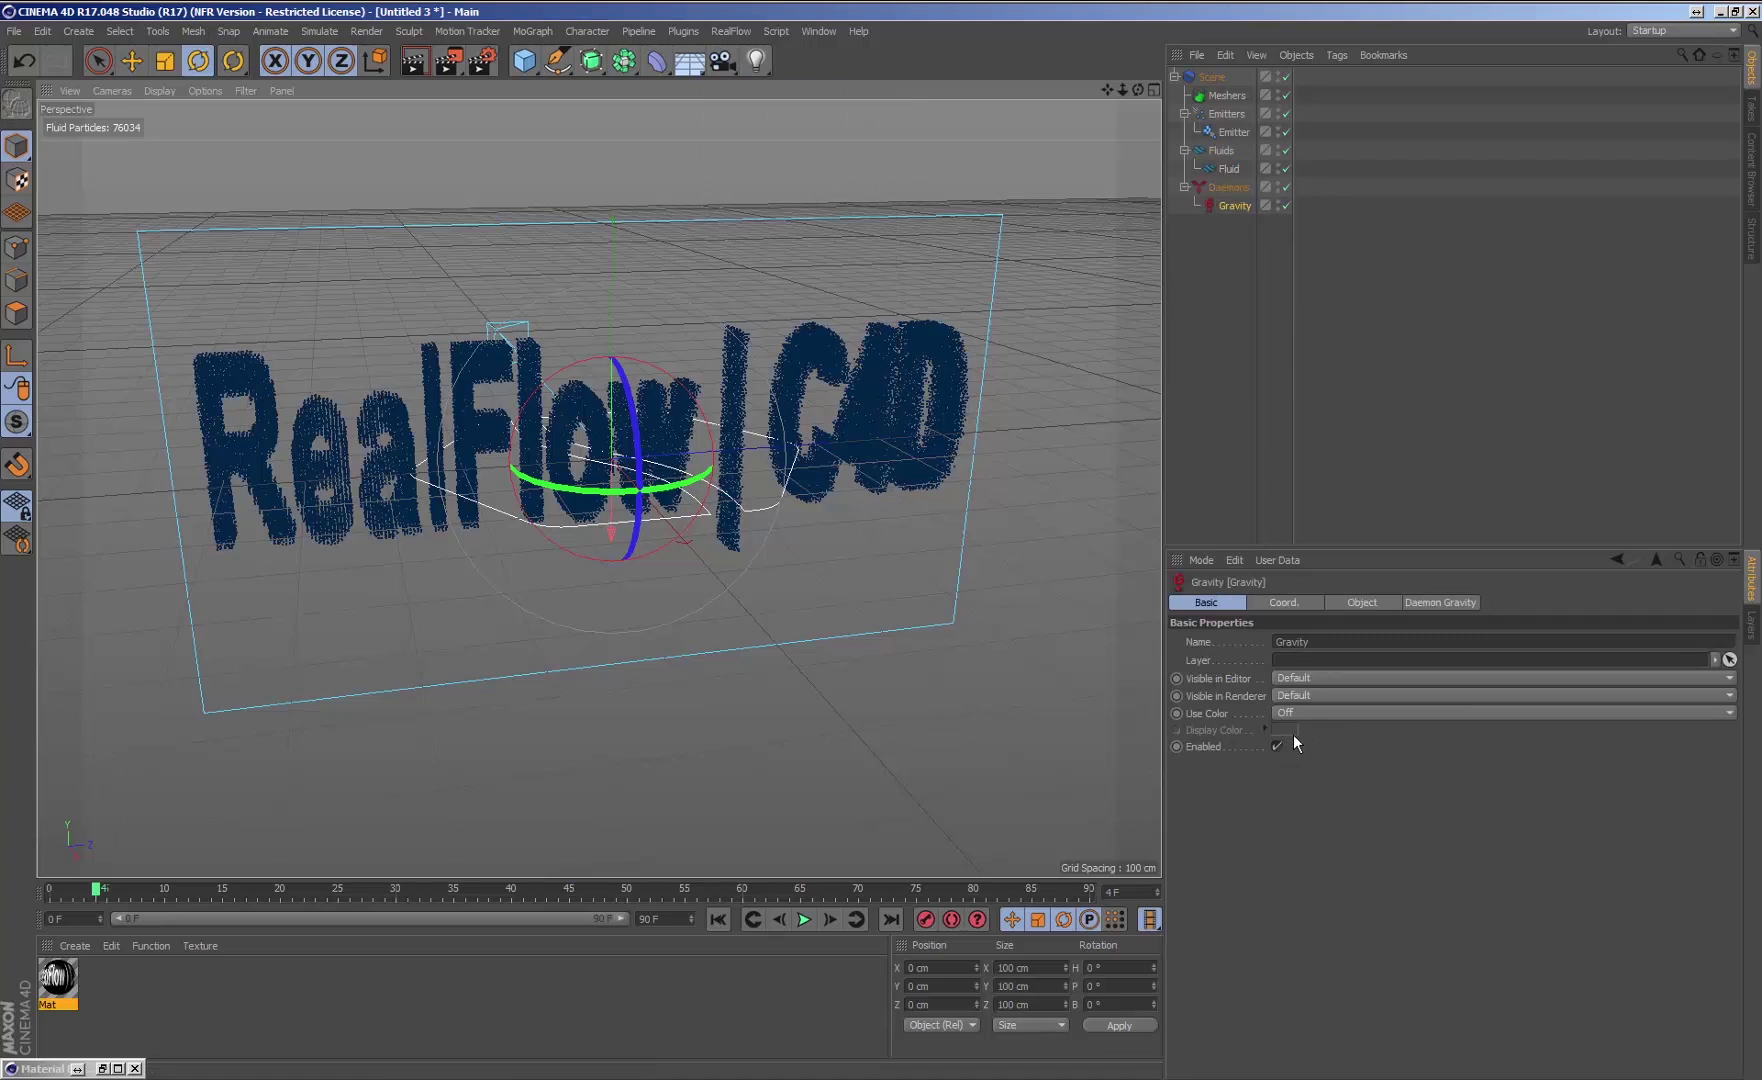
click(1425, 602)
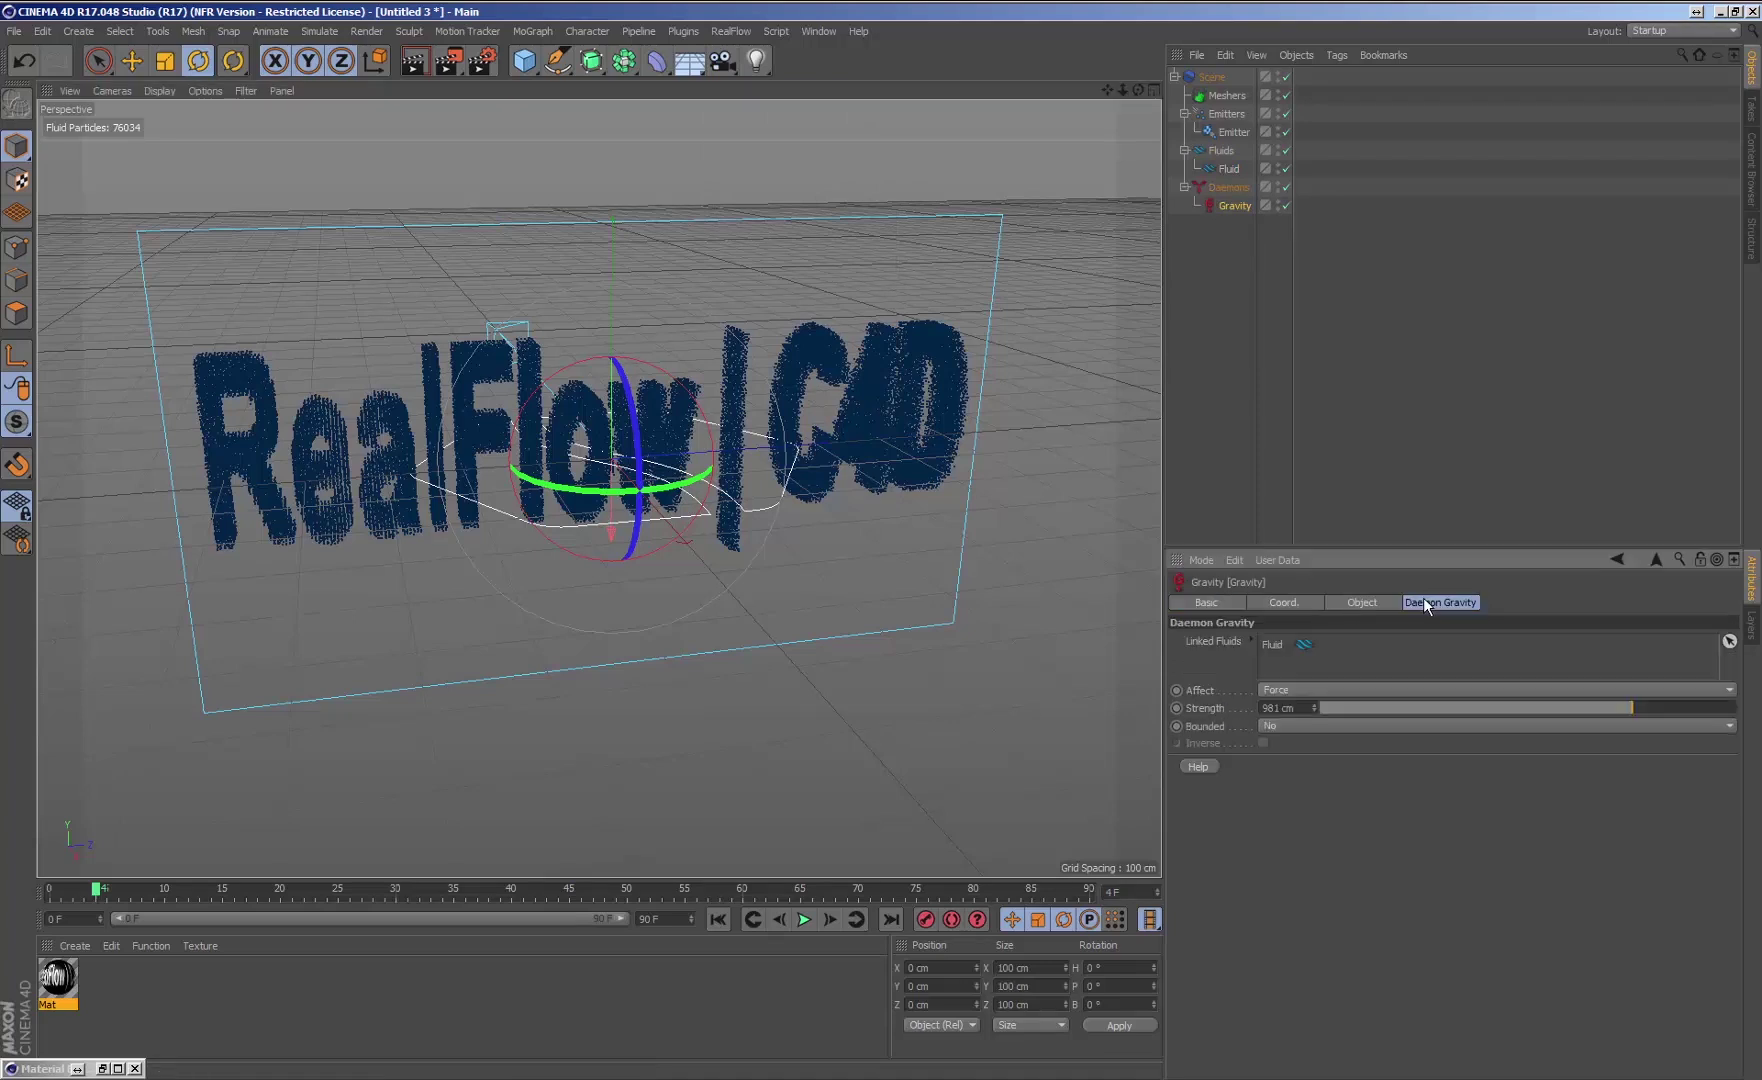
click(1285, 727)
click(1288, 761)
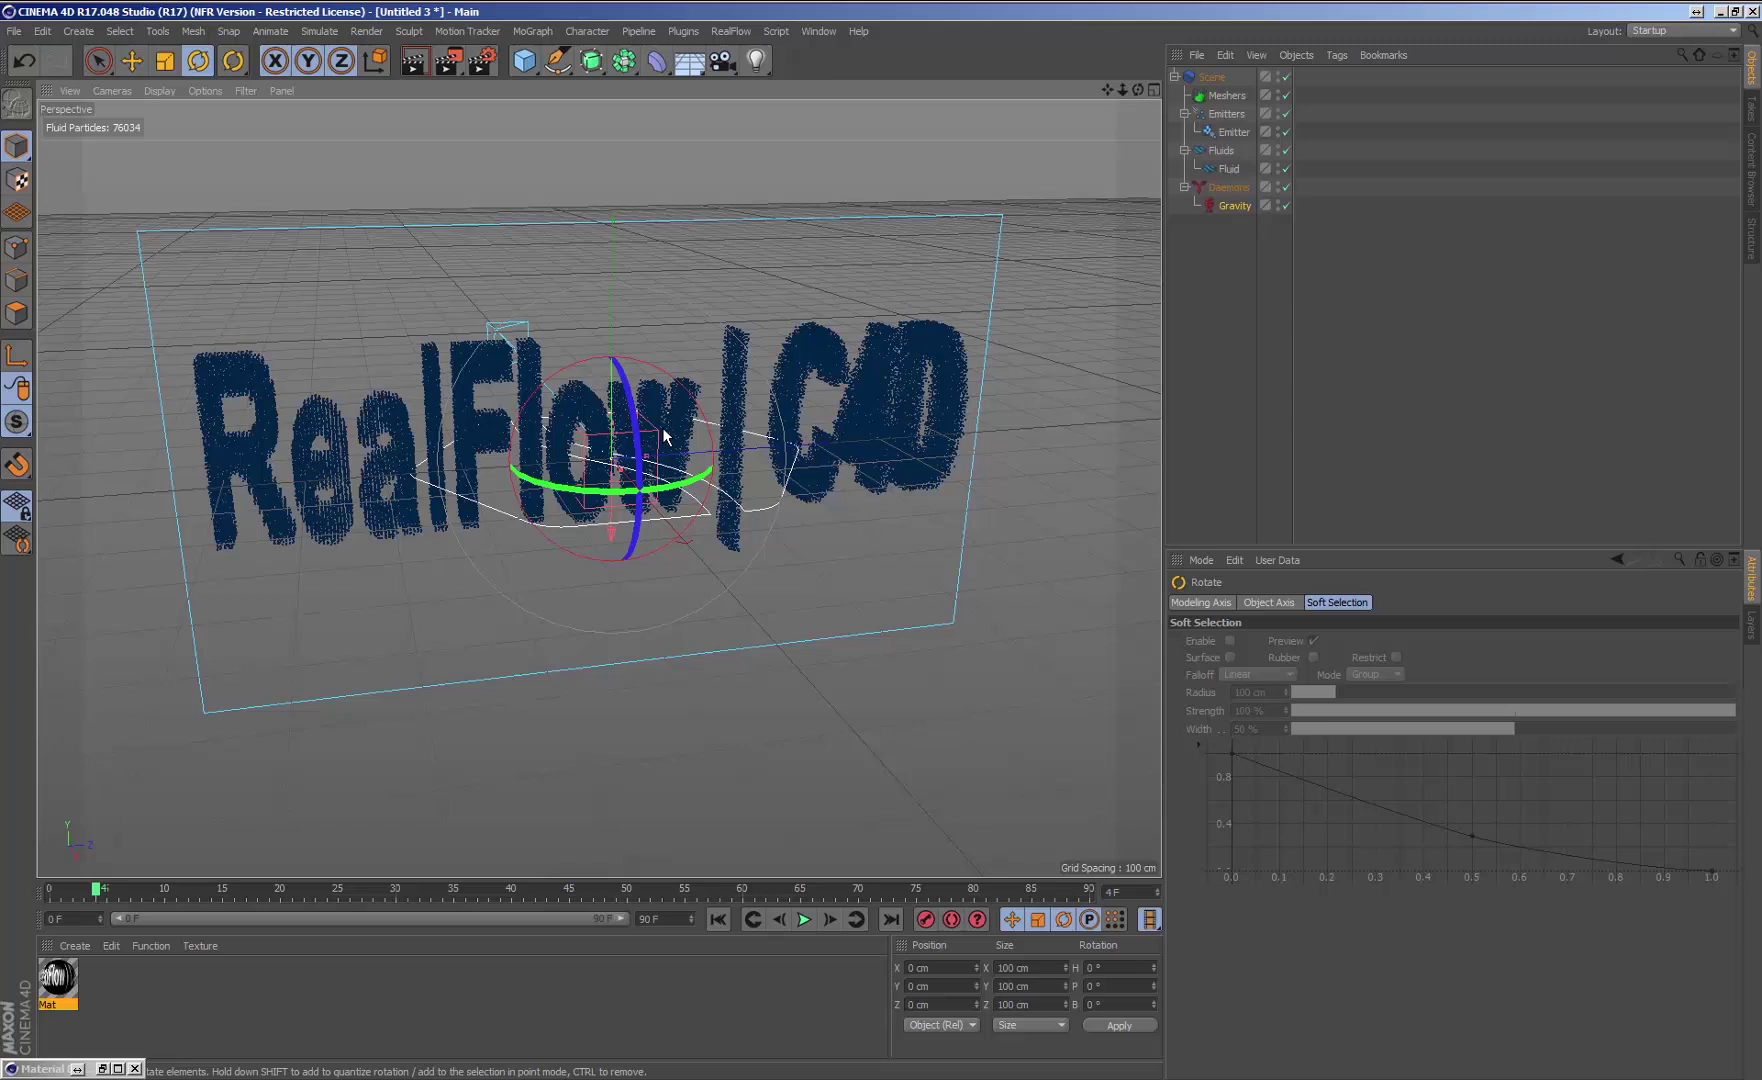
Scale the gravity box to about 260 cm per side and move it along Z beyond the C4D end of the logo.
key(t)
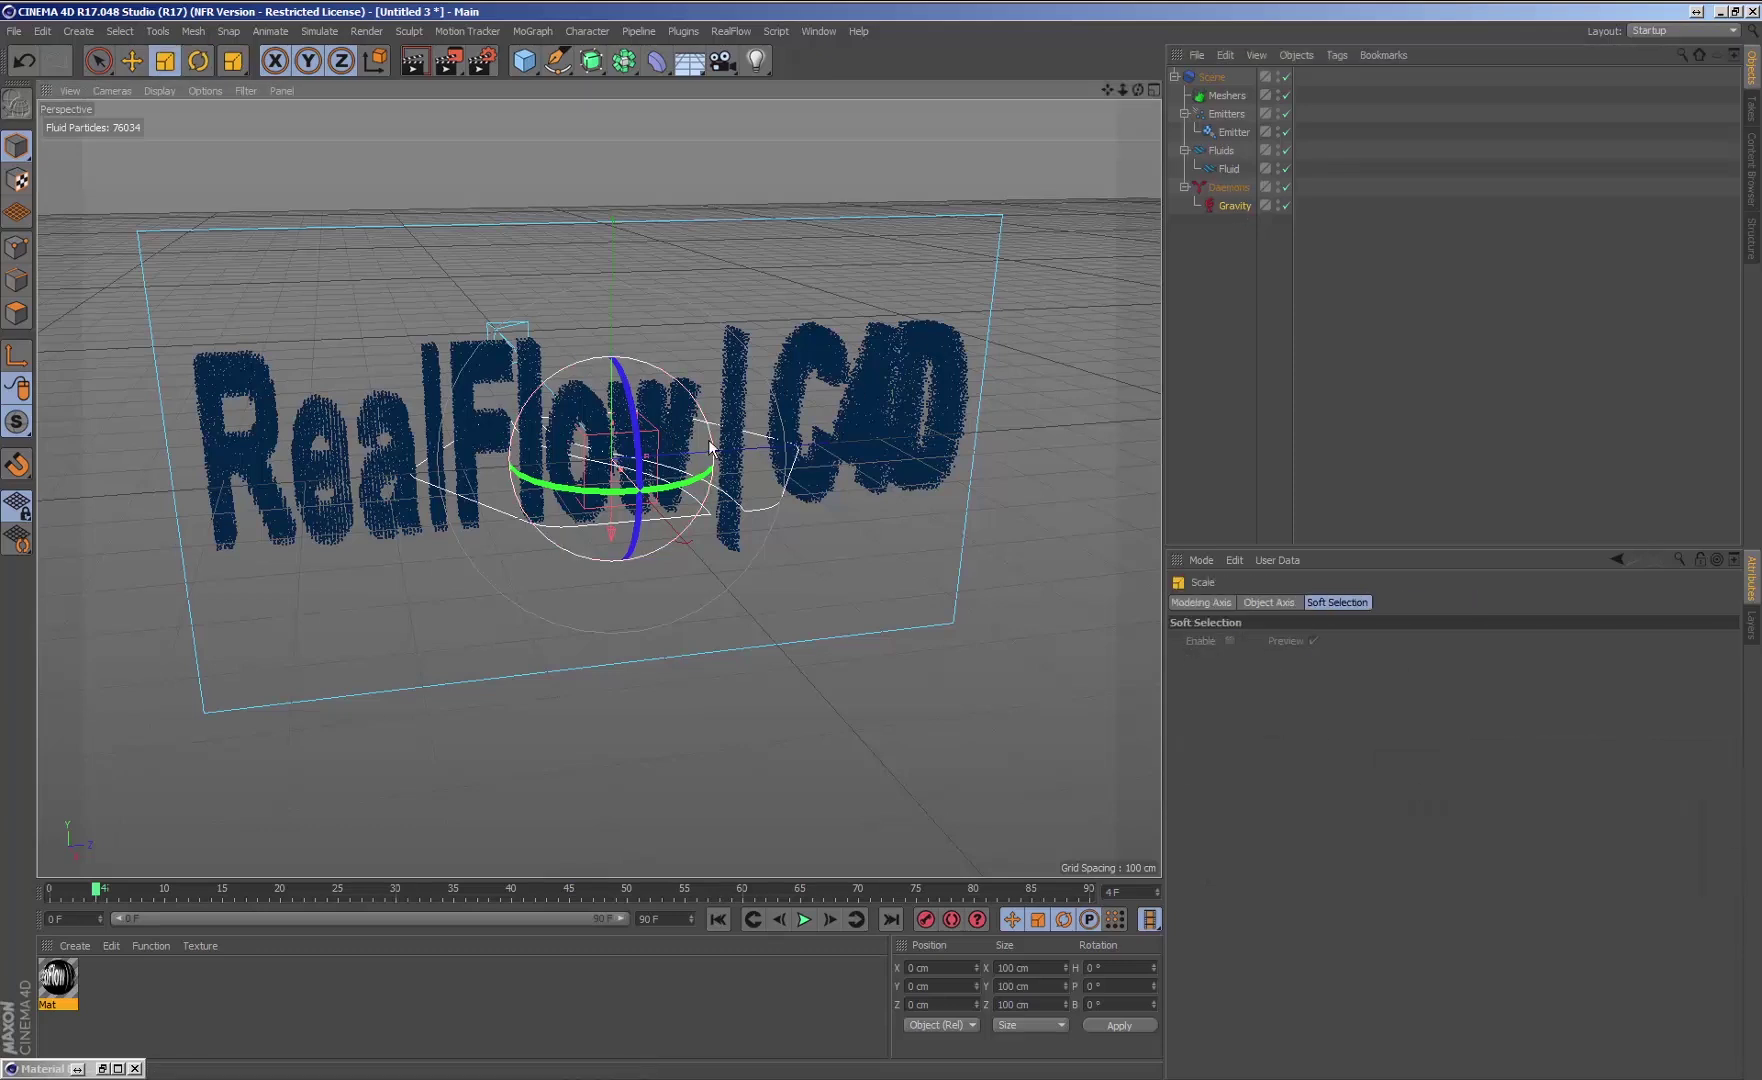
drag(775, 443, 1000, 402)
key(e)
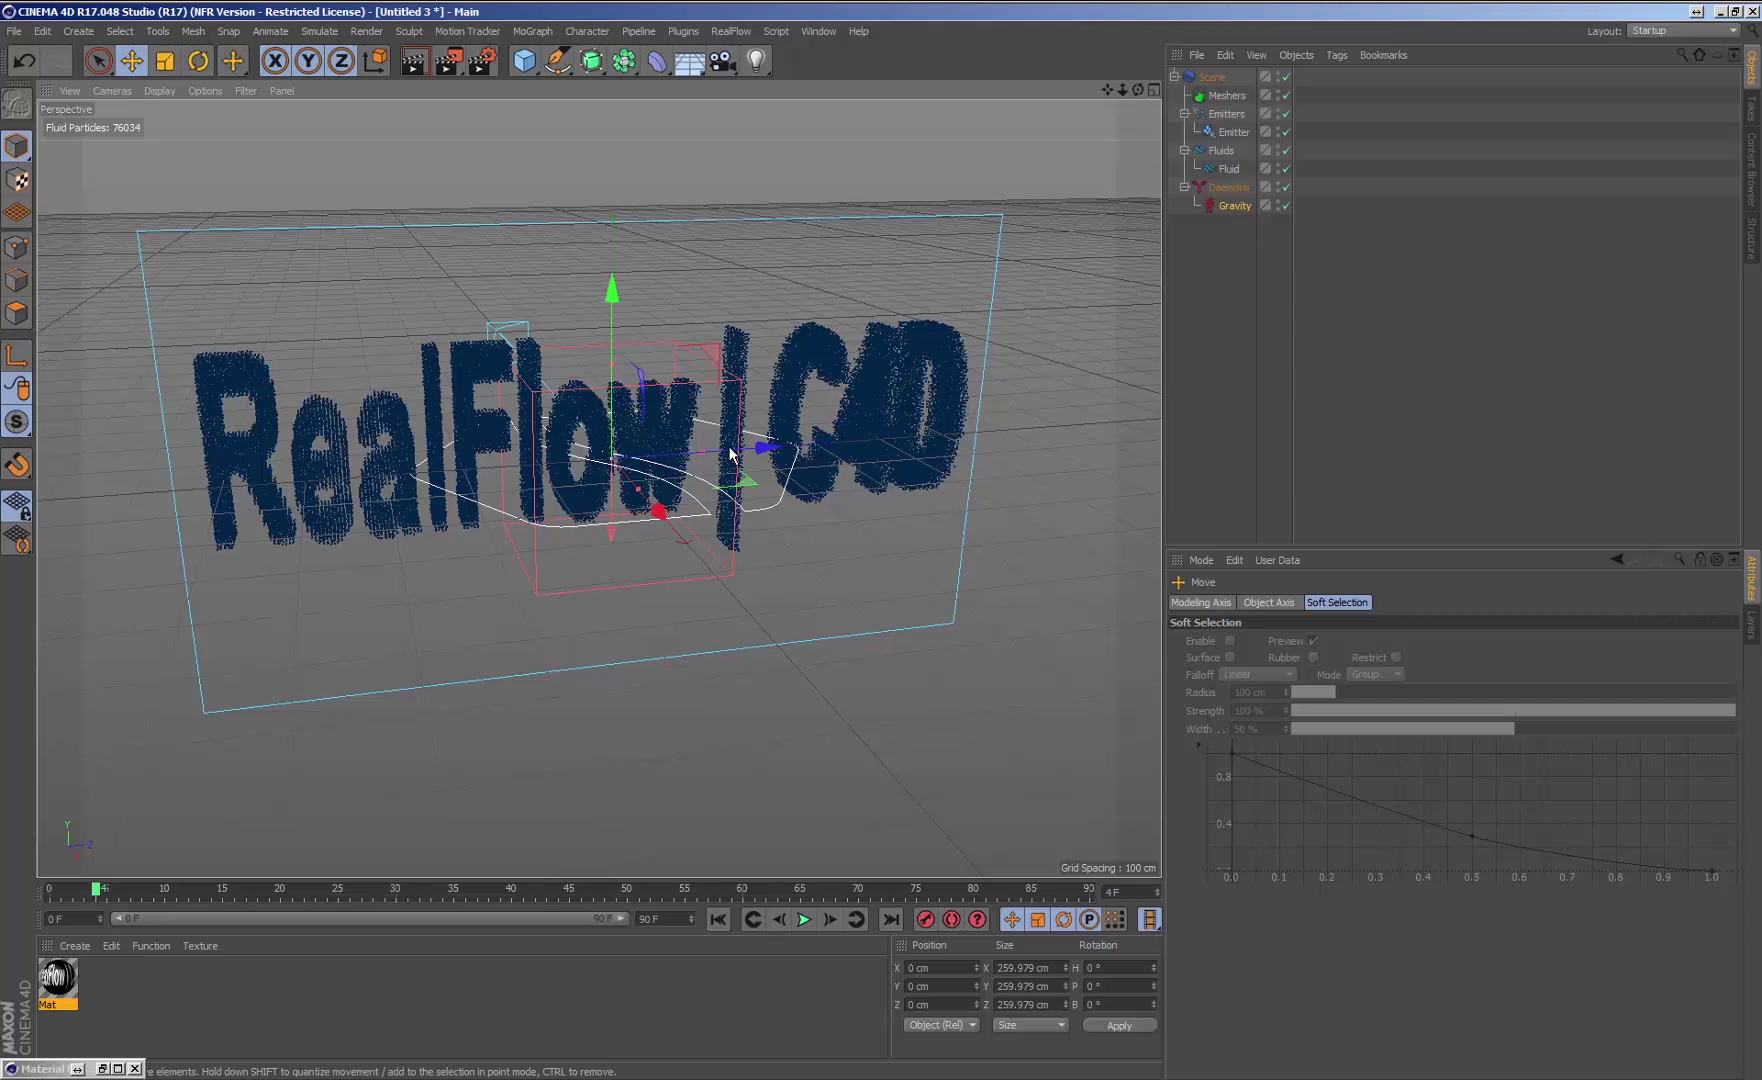
drag(772, 450, 1165, 418)
alt+drag(700, 400, 618, 378)
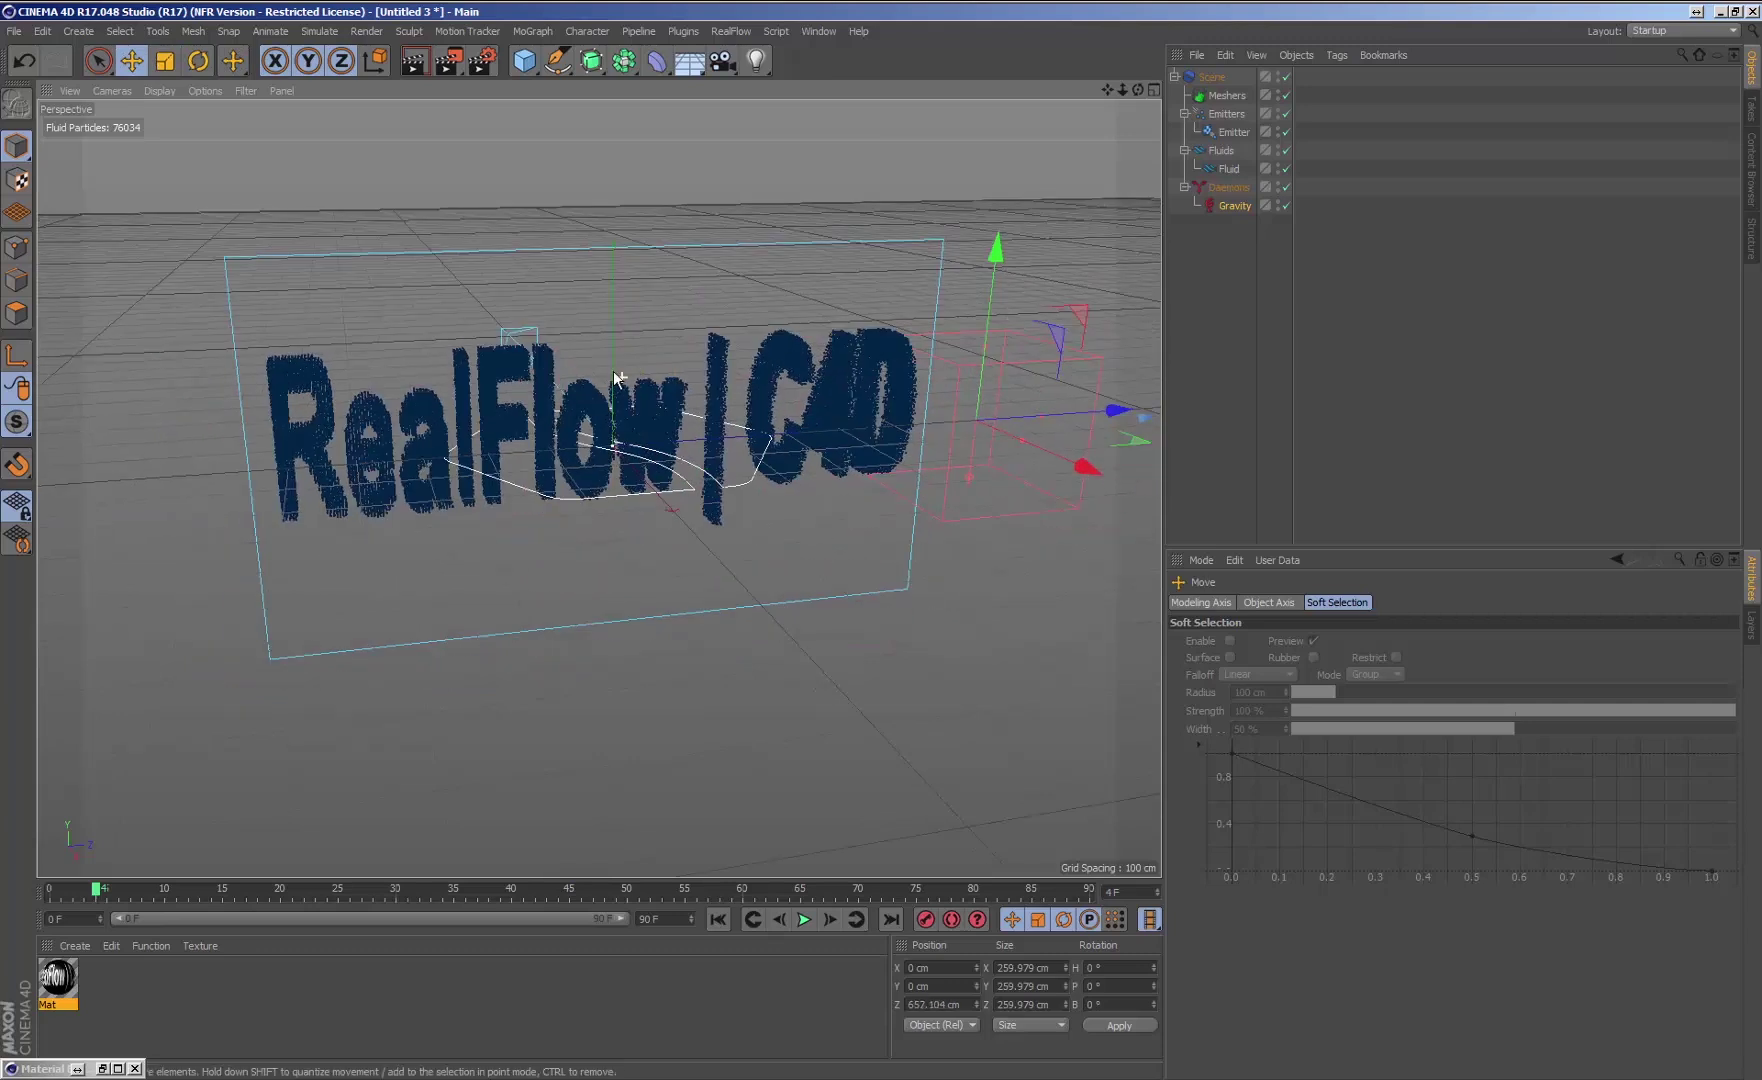
alt+drag(698, 260, 790, 262)
Tilt the gravity box to about 136° pitch and position it at about Y 94 cm and Z 752 cm using world axes.
drag(1003, 262, 703, 765)
key(r)
key(e)
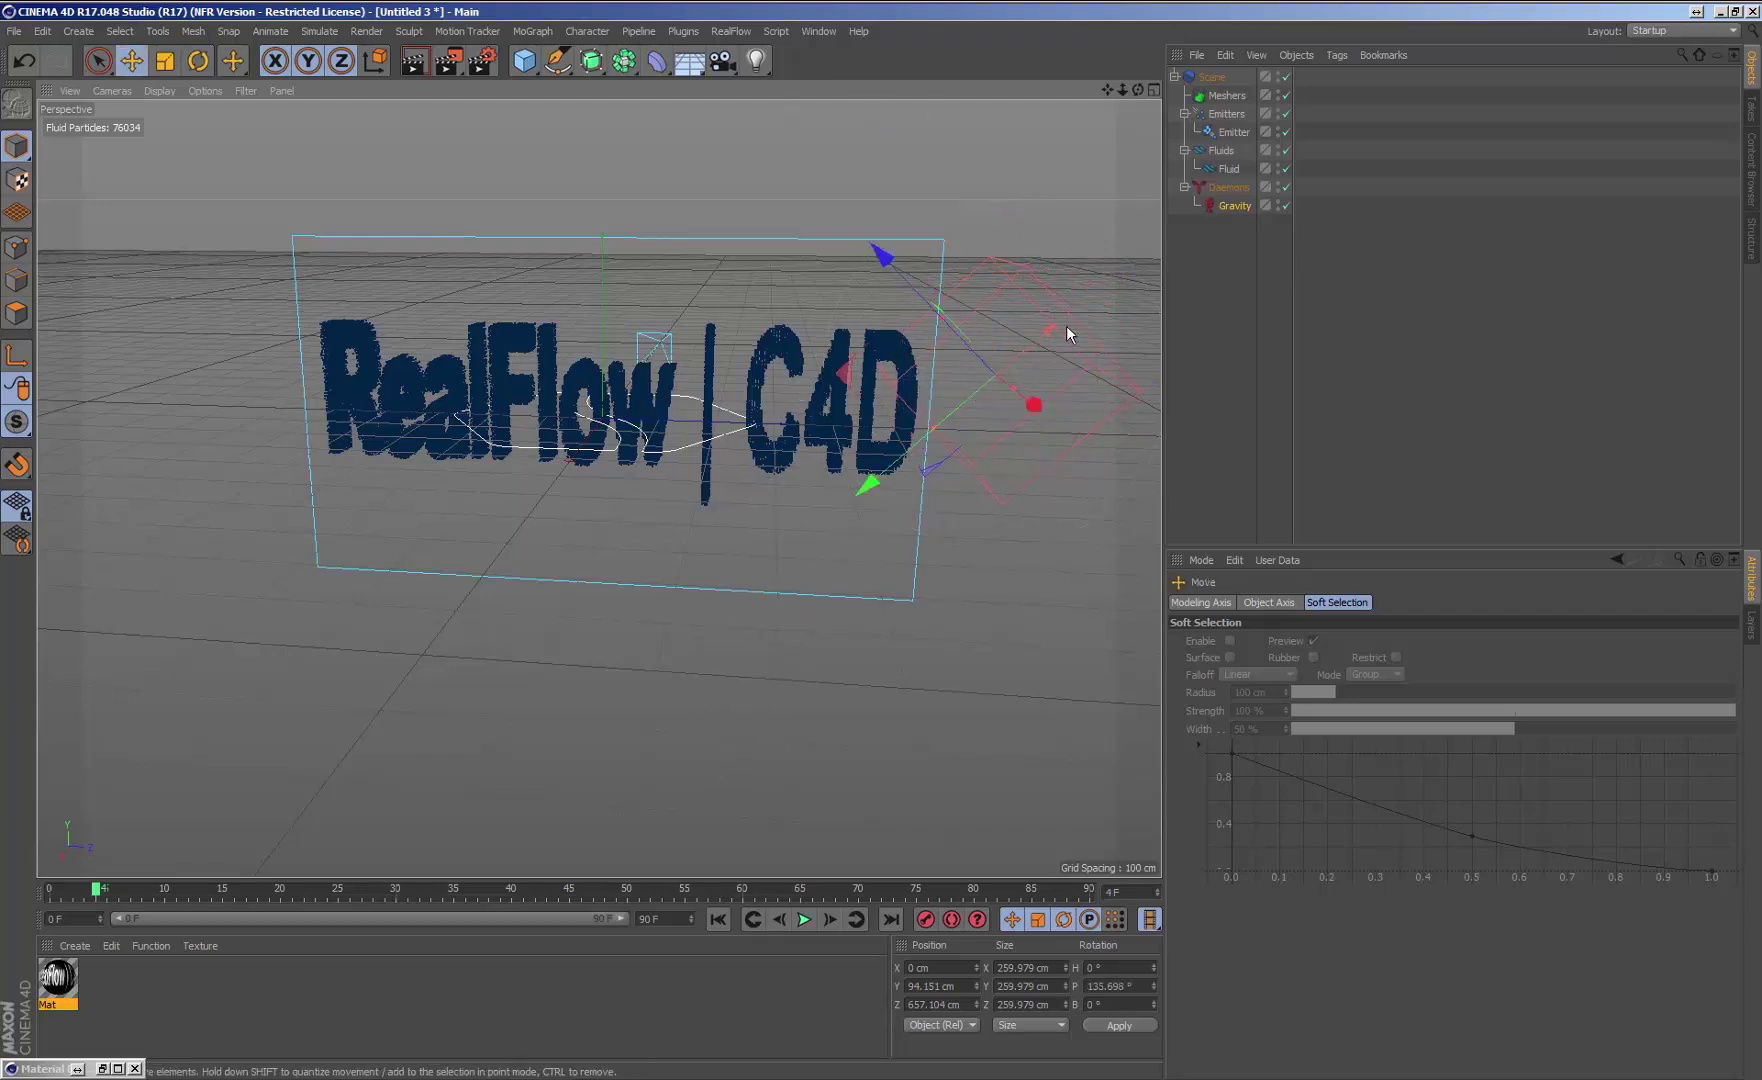
key(w)
drag(1066, 361, 1140, 377)
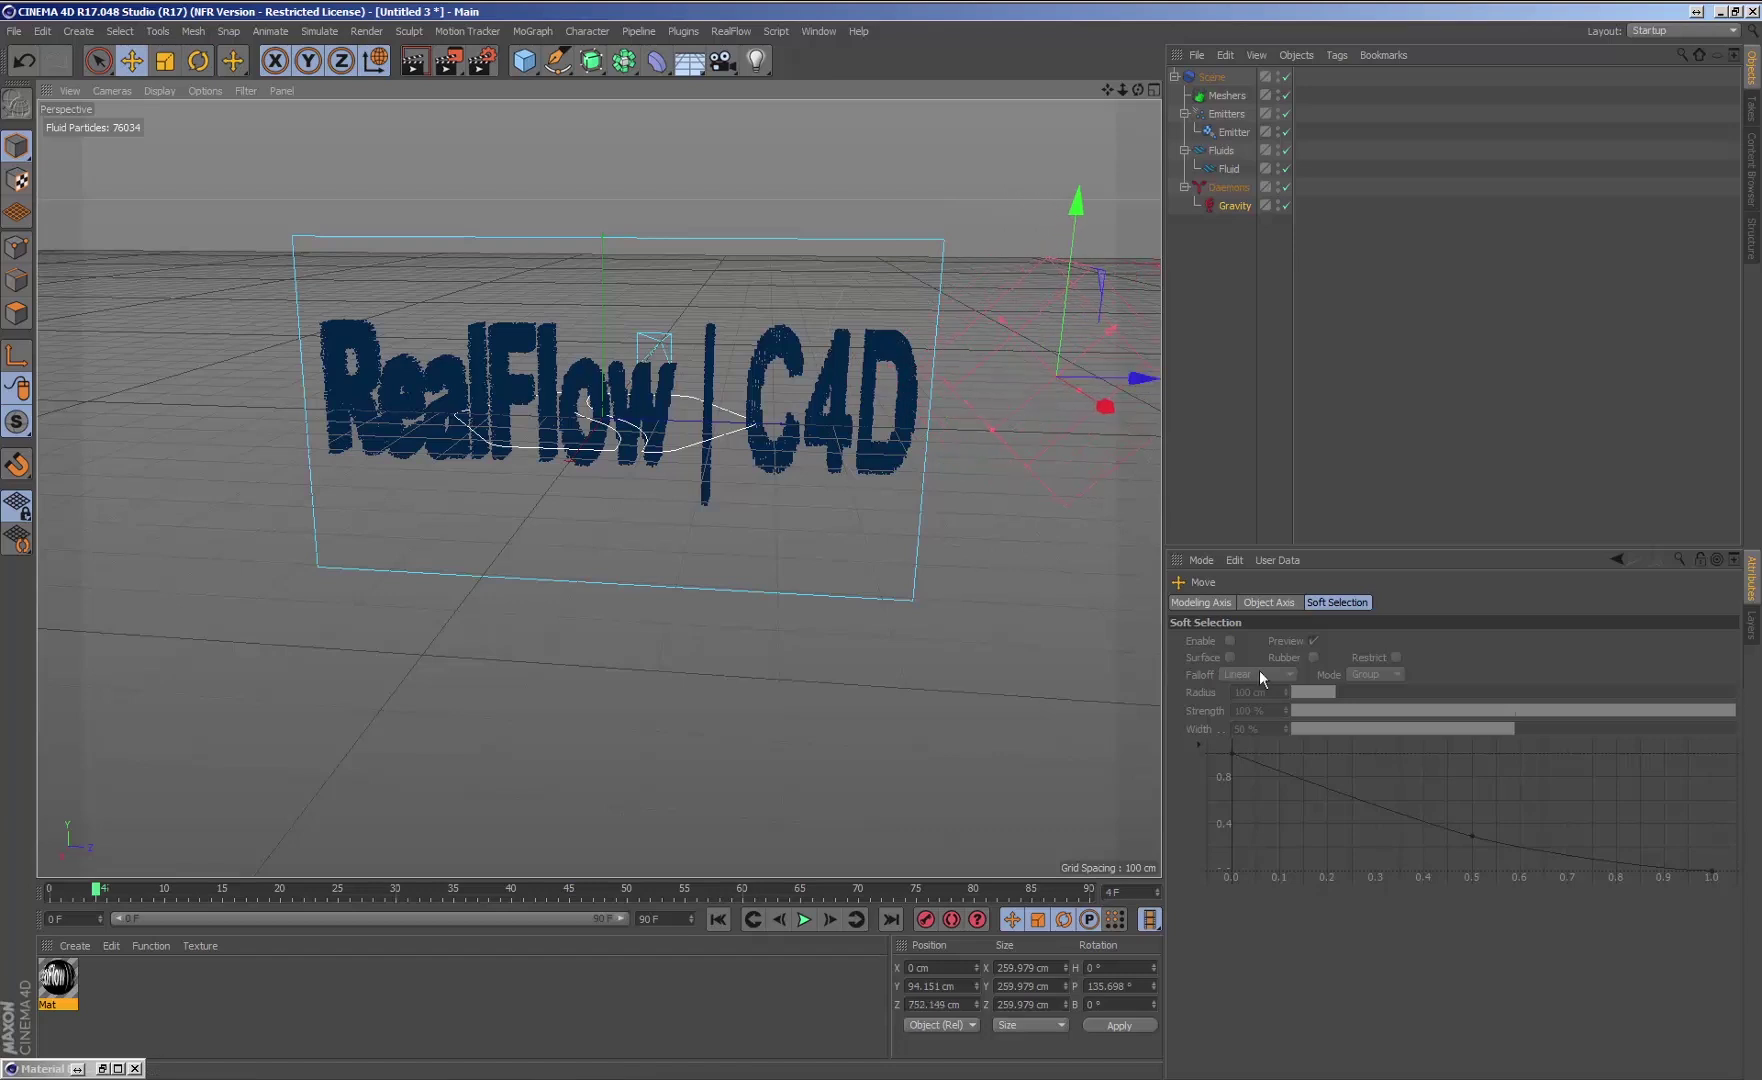
Keyframe the Gravity daemon's Z position at frames 4 and 0 so it holds beyond the C4D end of the logo.
click(1234, 205)
click(1278, 601)
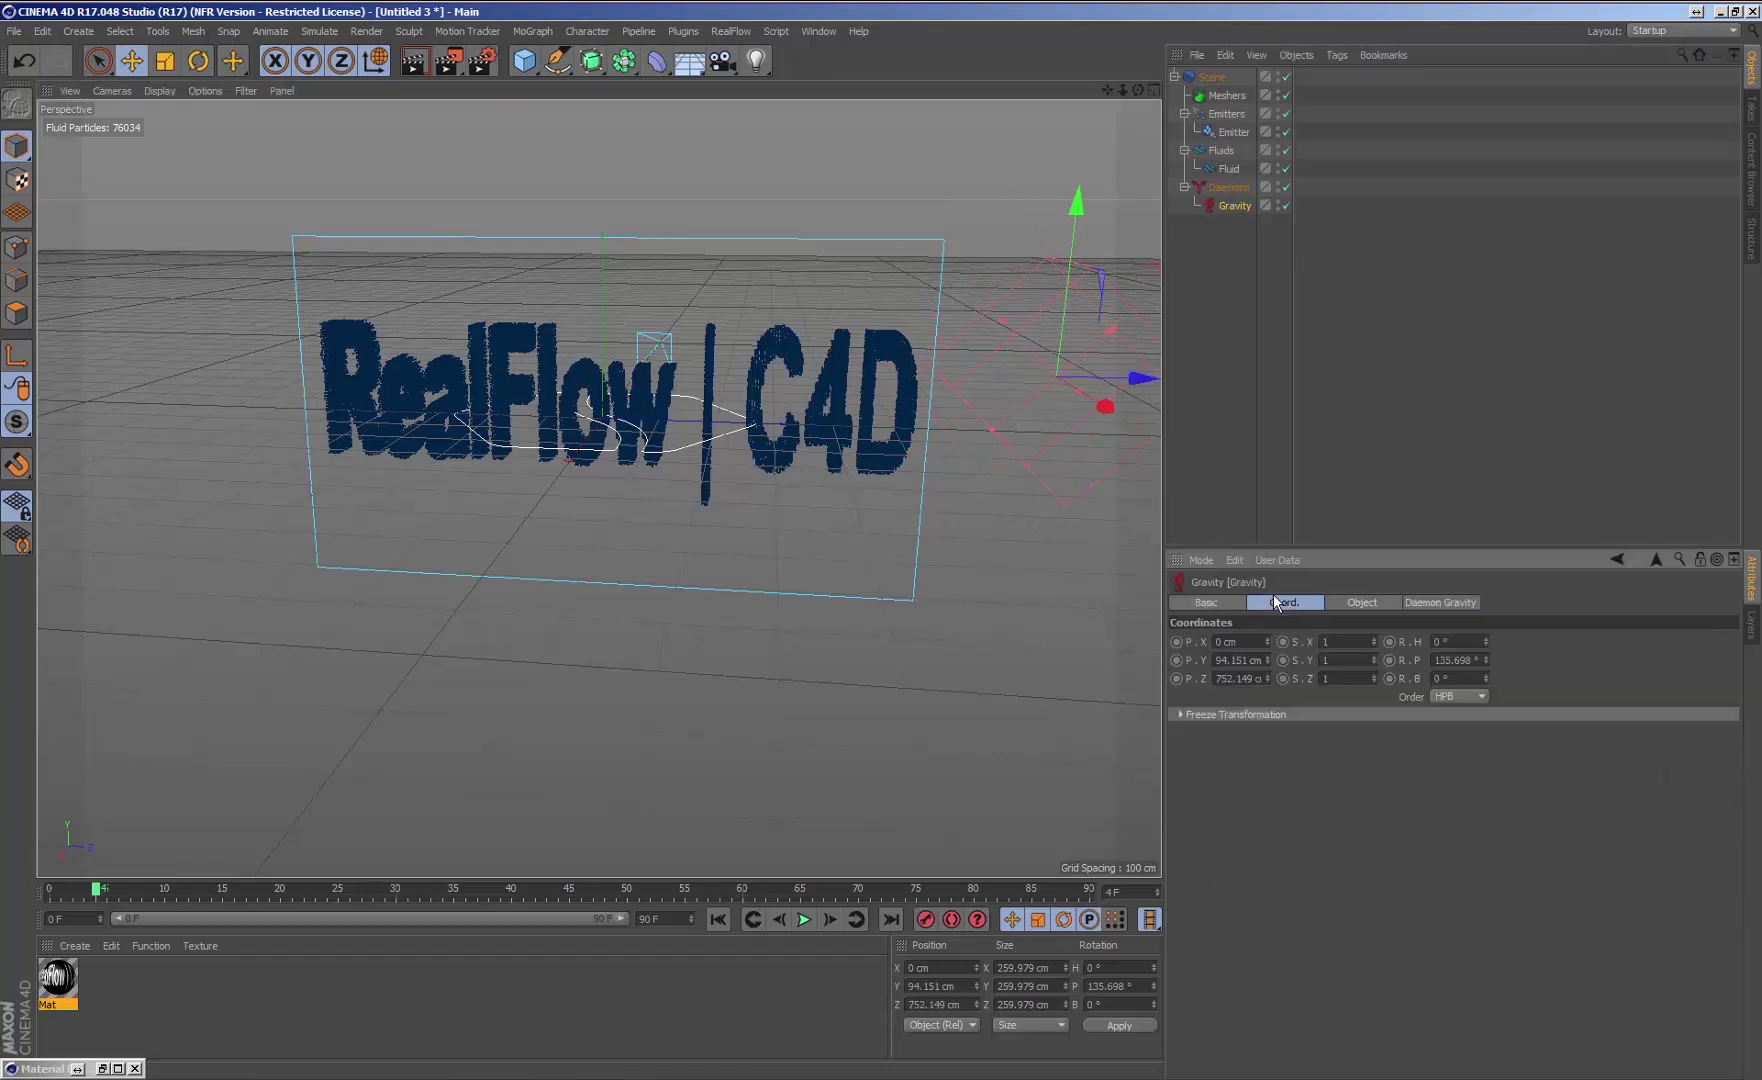
click(1177, 679)
drag(98, 897, 45, 892)
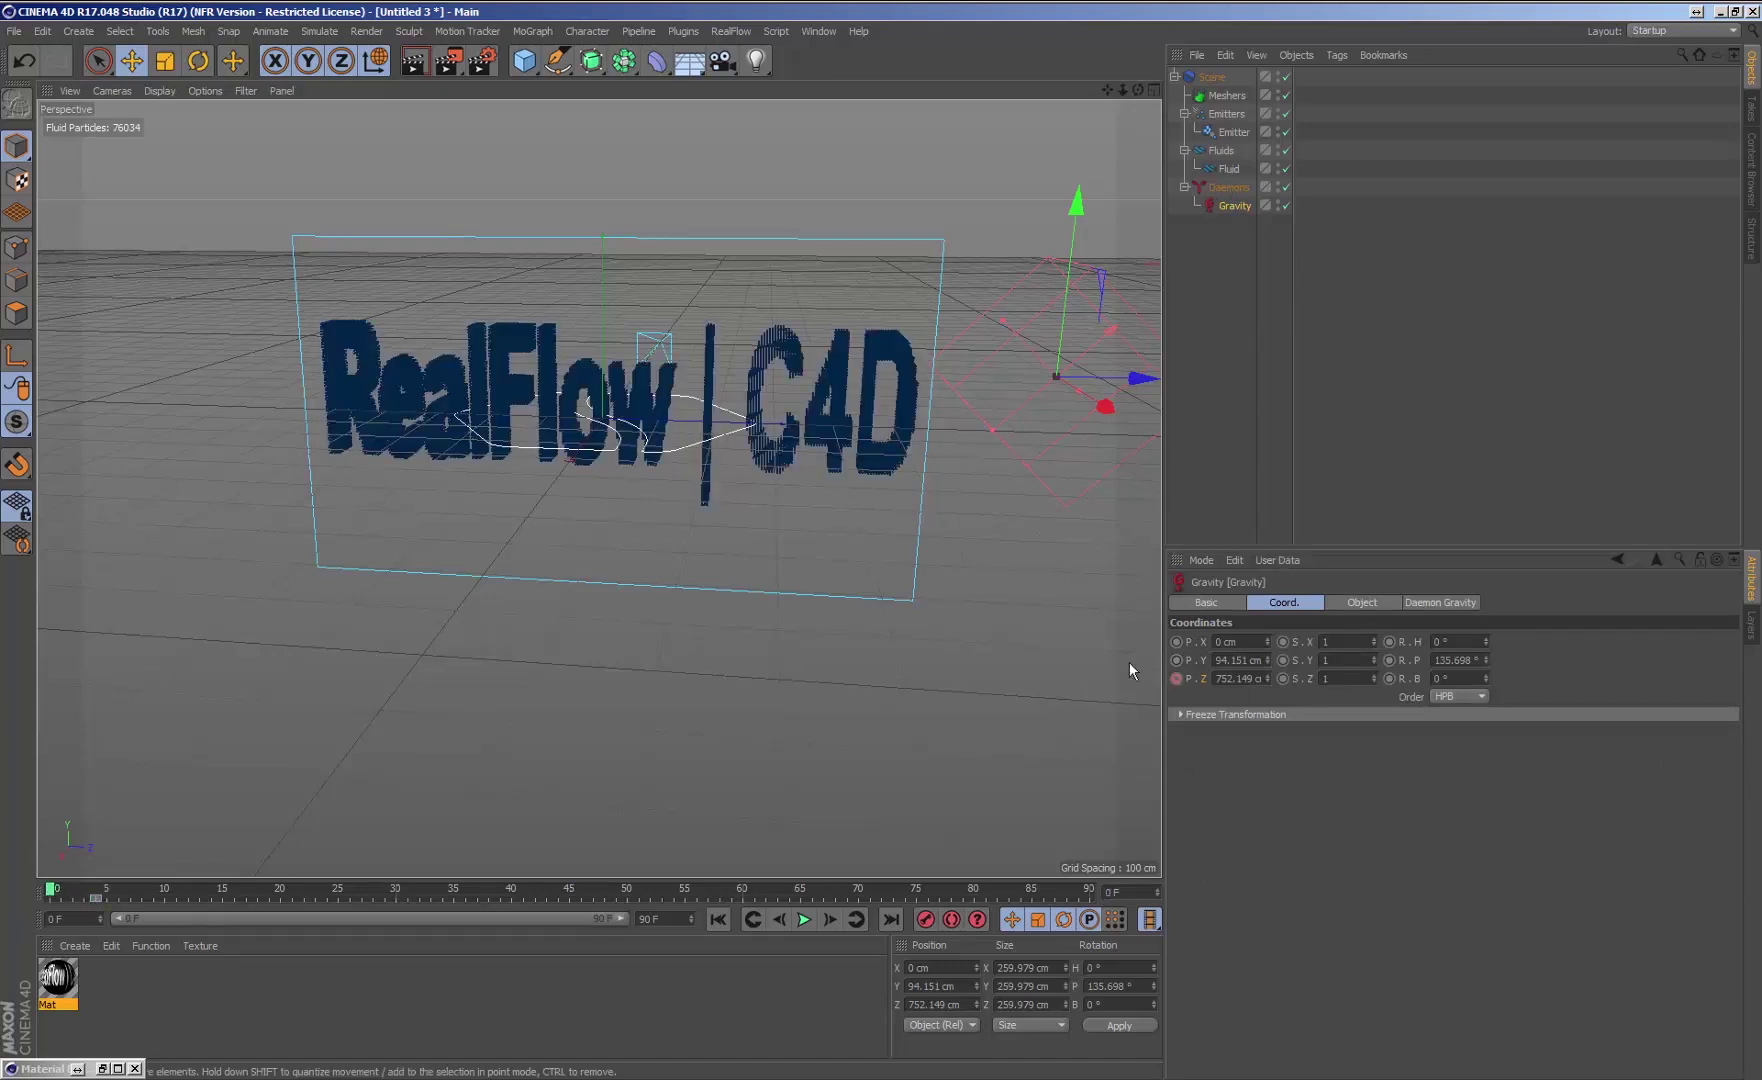
click(1177, 679)
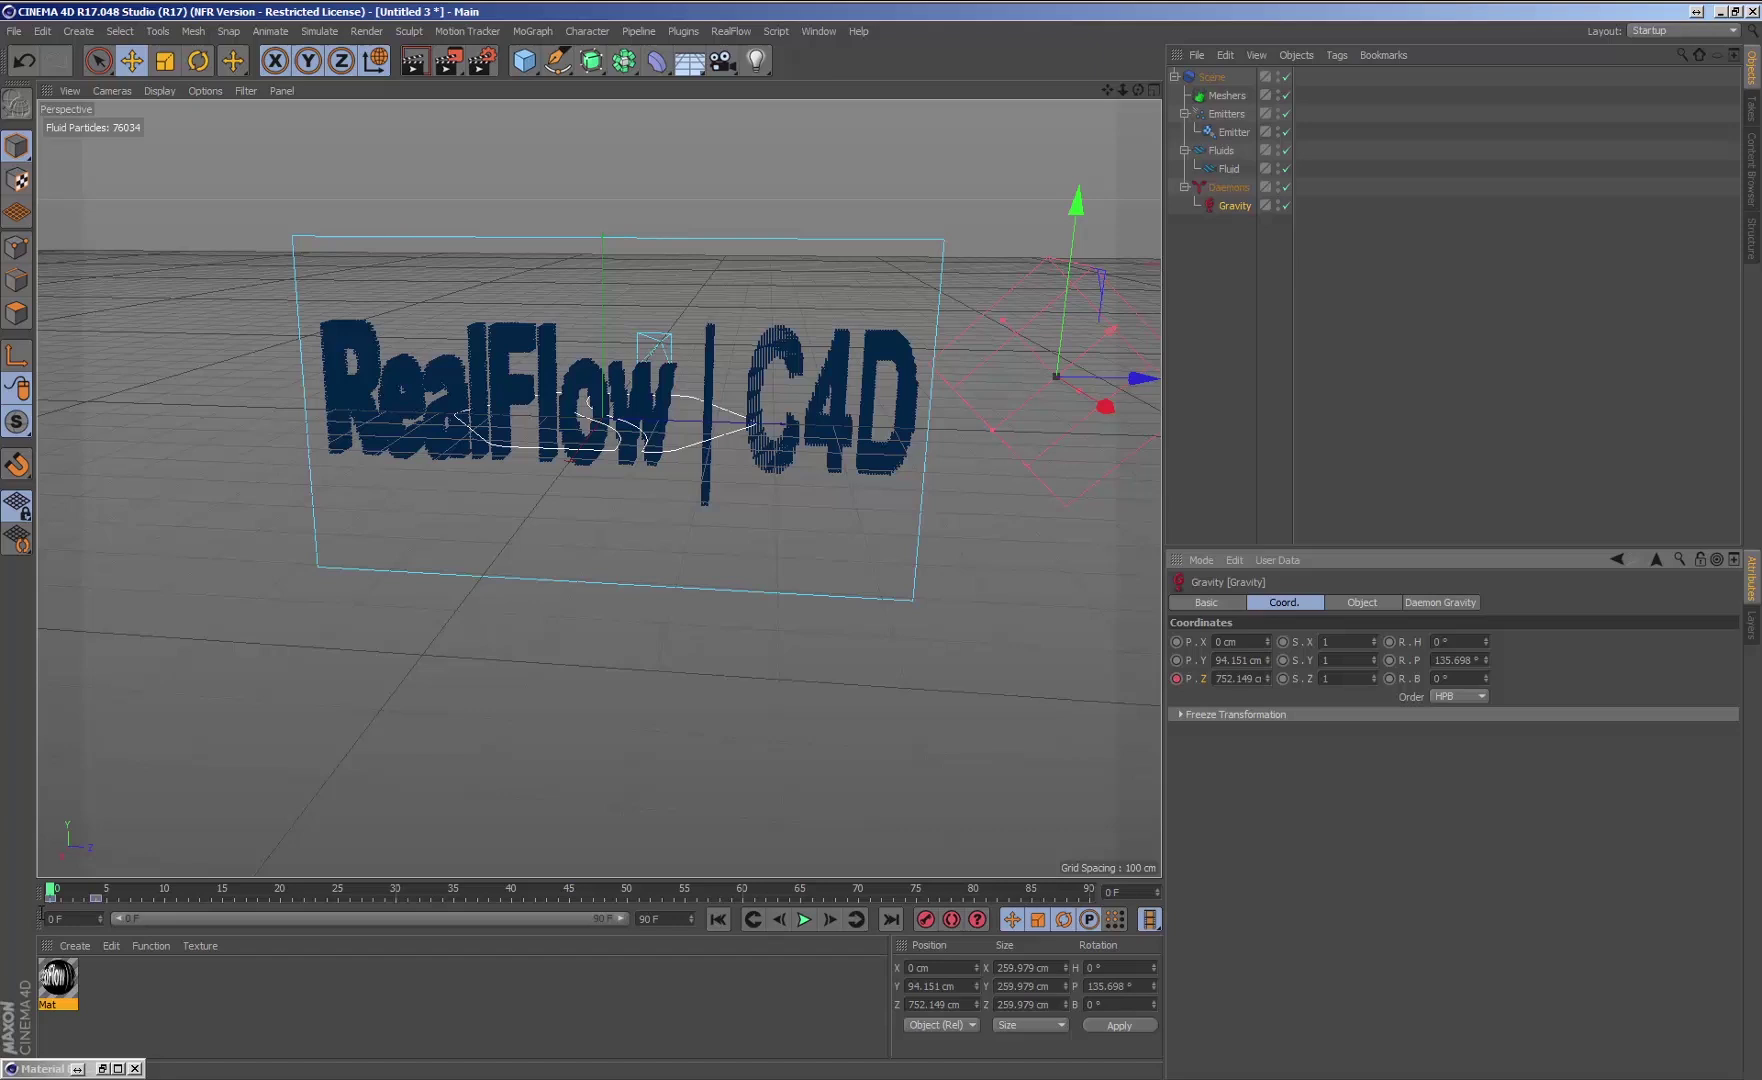
At frame 45, move the Gravity daemon along Z to about -779 cm, keyframe its Z position, and return to the first frame.
drag(52, 890, 290, 893)
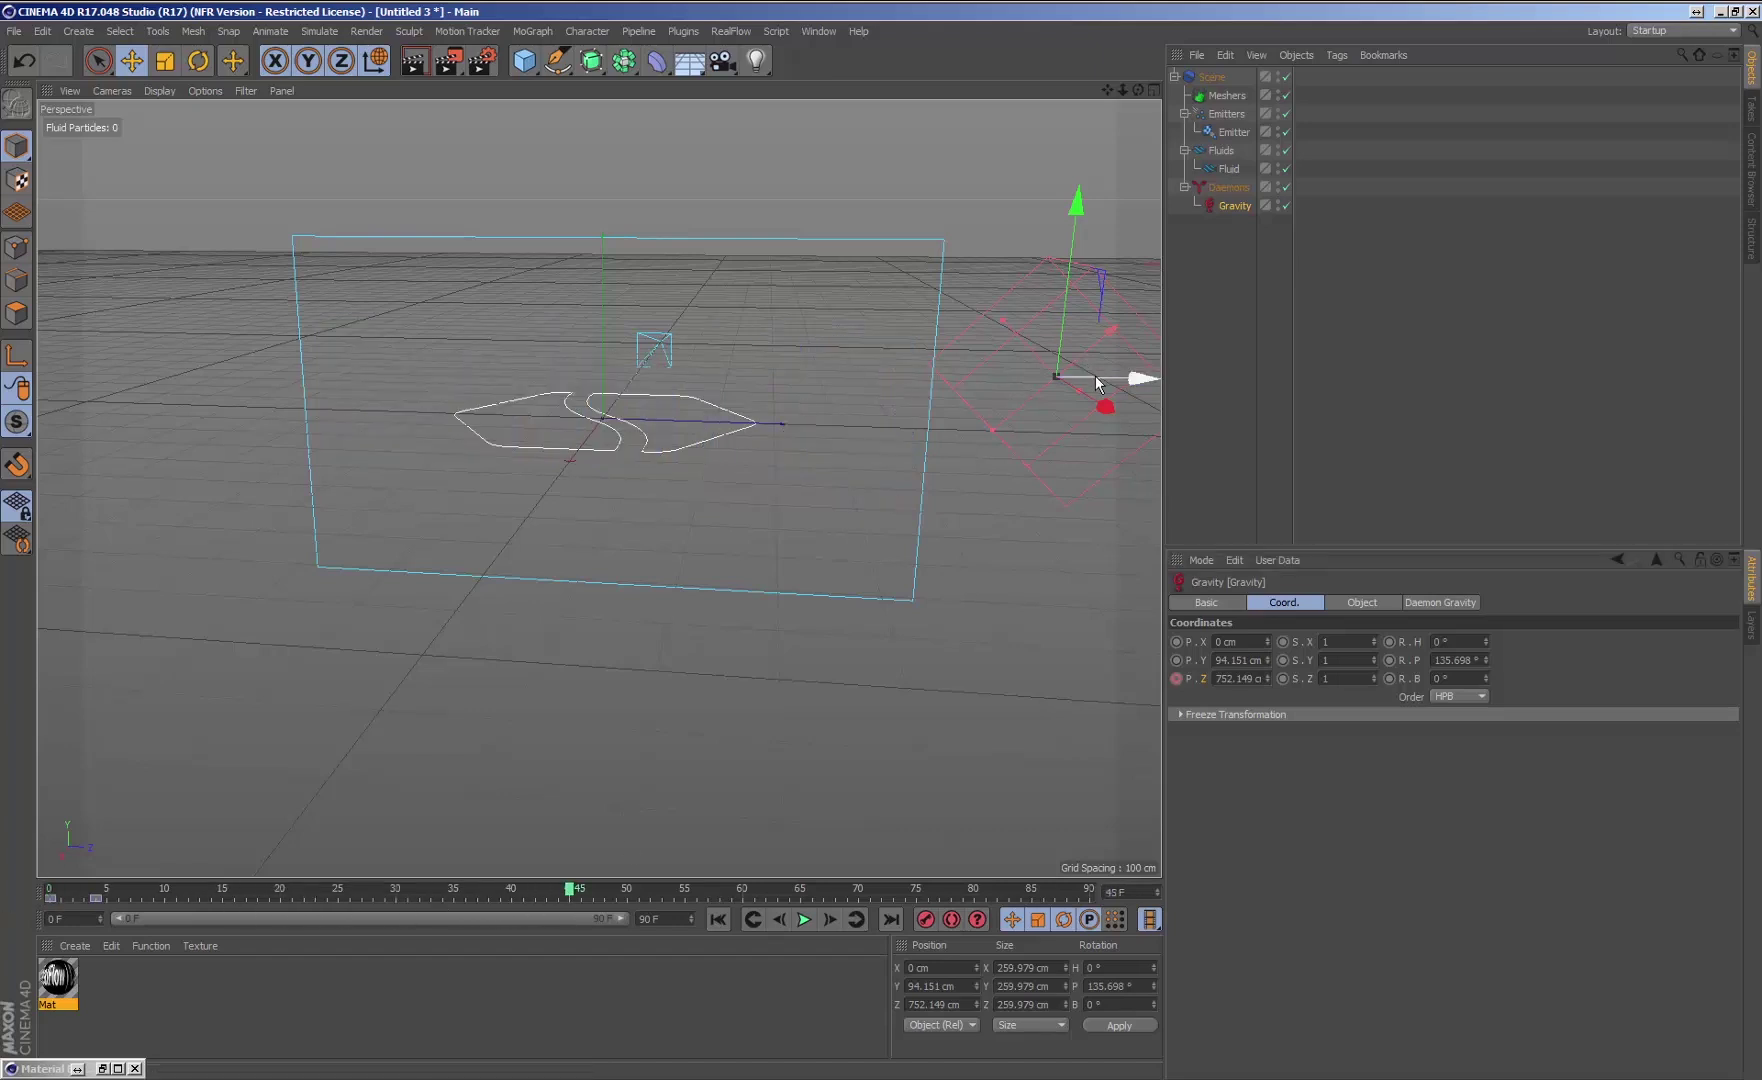
drag(1136, 385, 257, 394)
click(1176, 678)
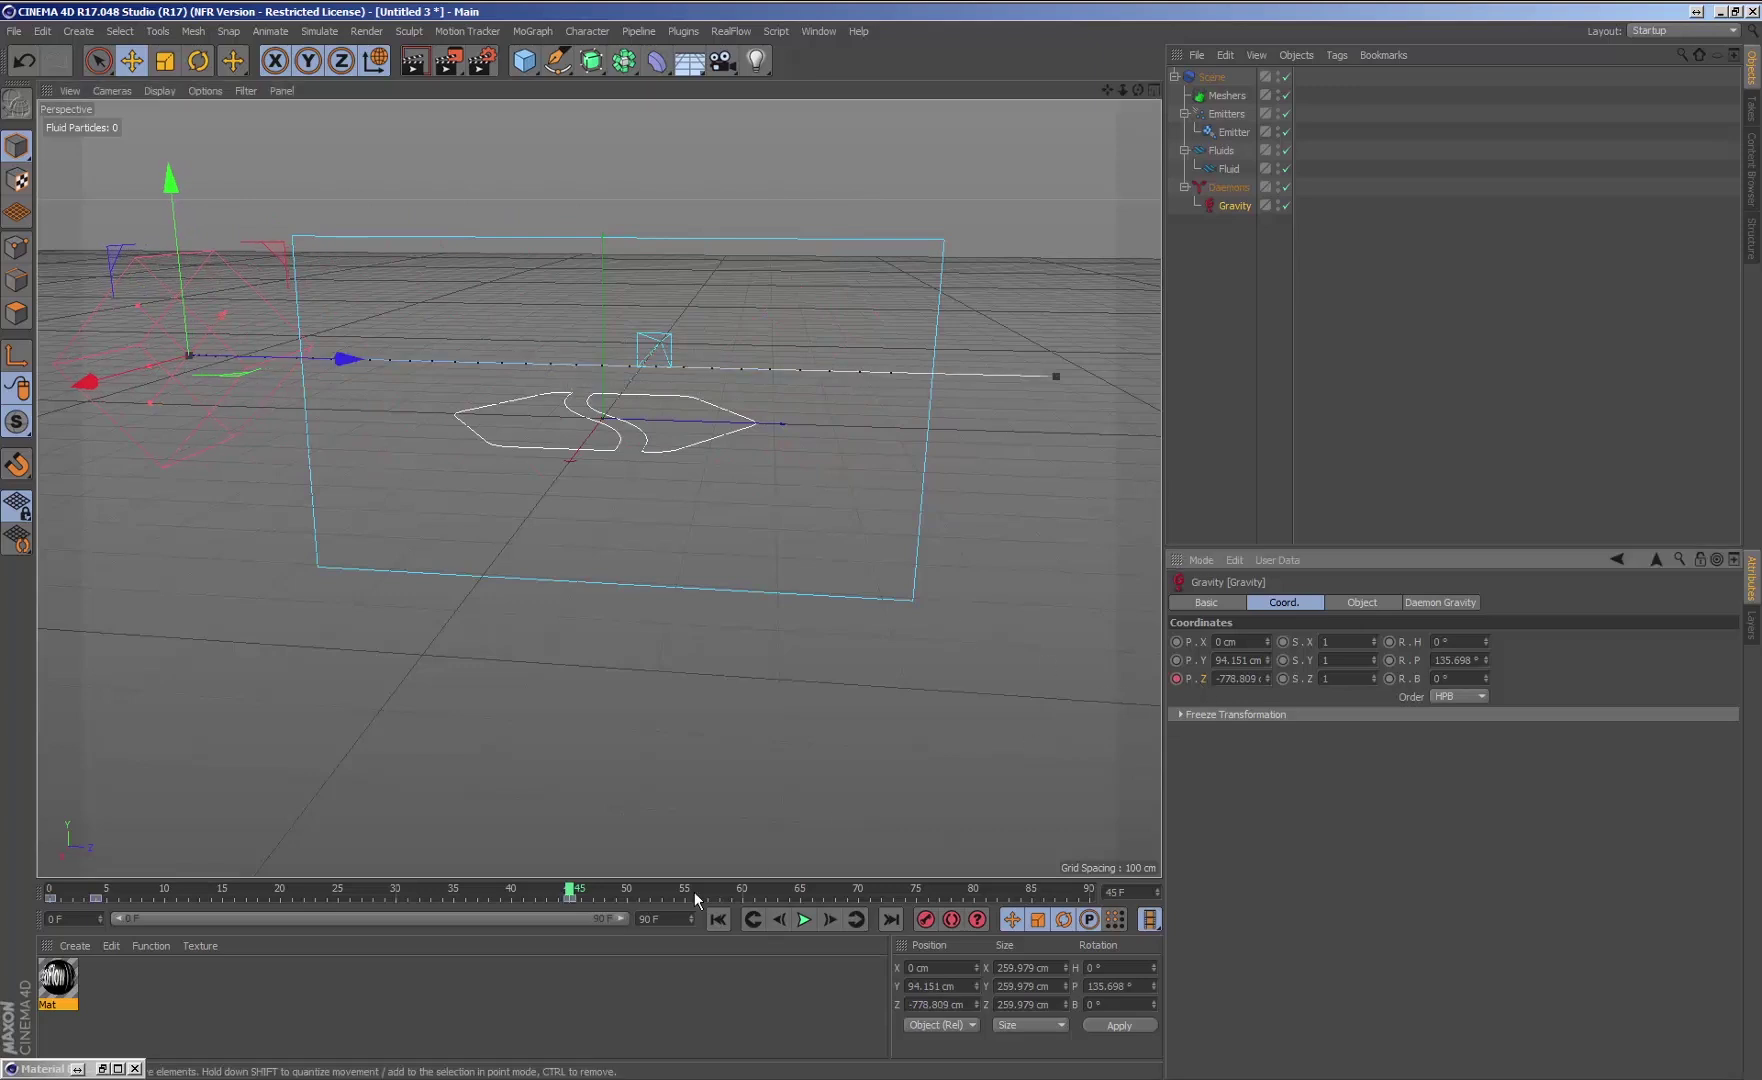
click(717, 918)
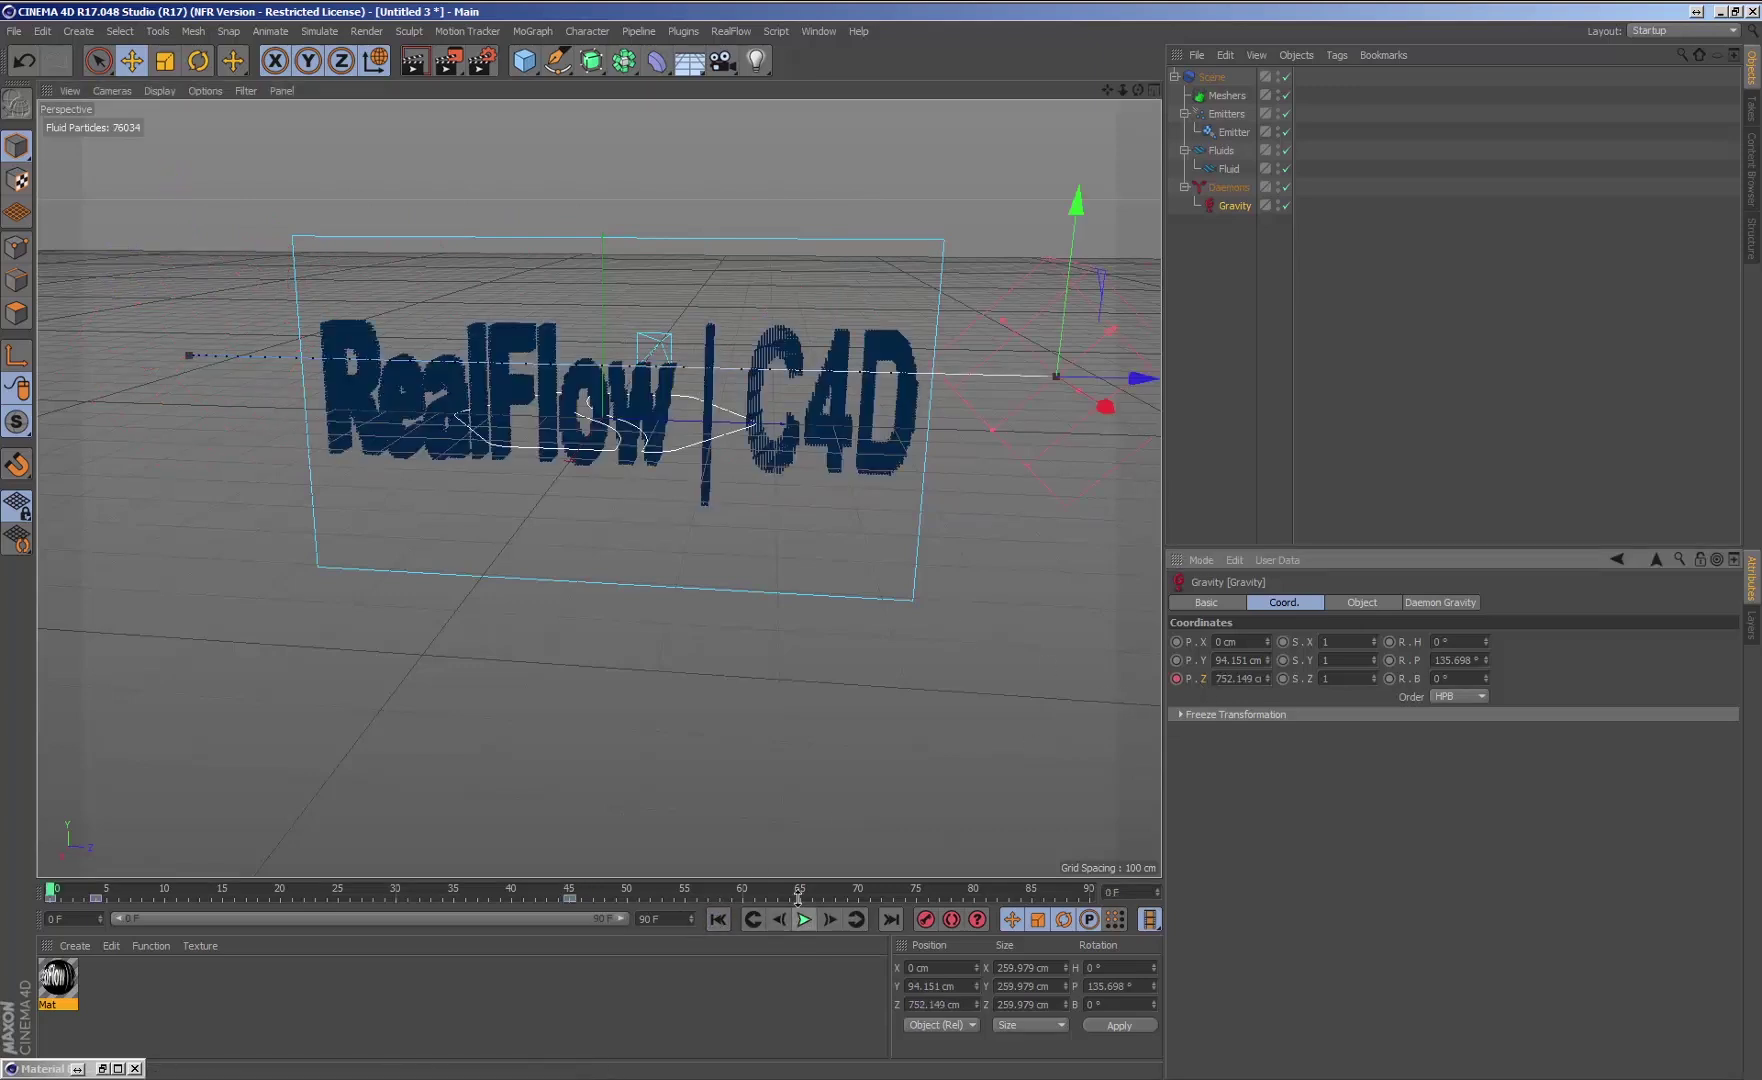
Hide the grid in the perspective viewport.
alt+drag(842, 436, 810, 456)
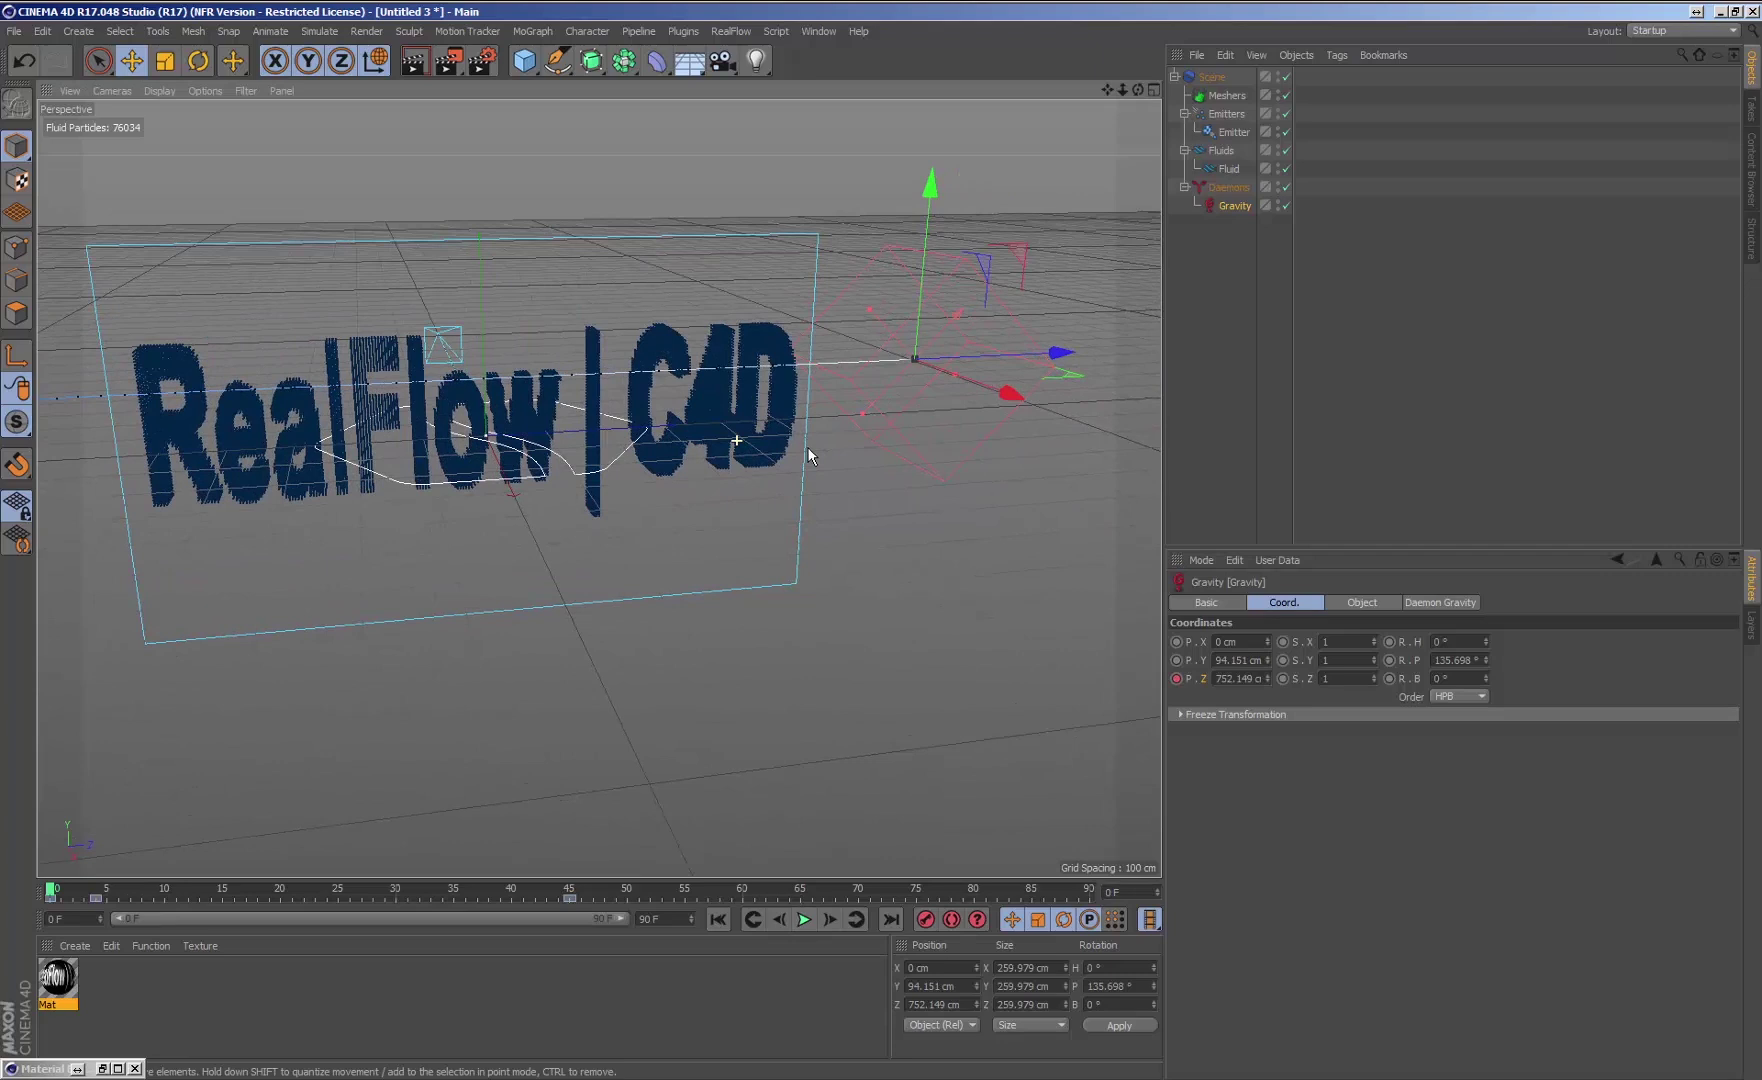
click(245, 90)
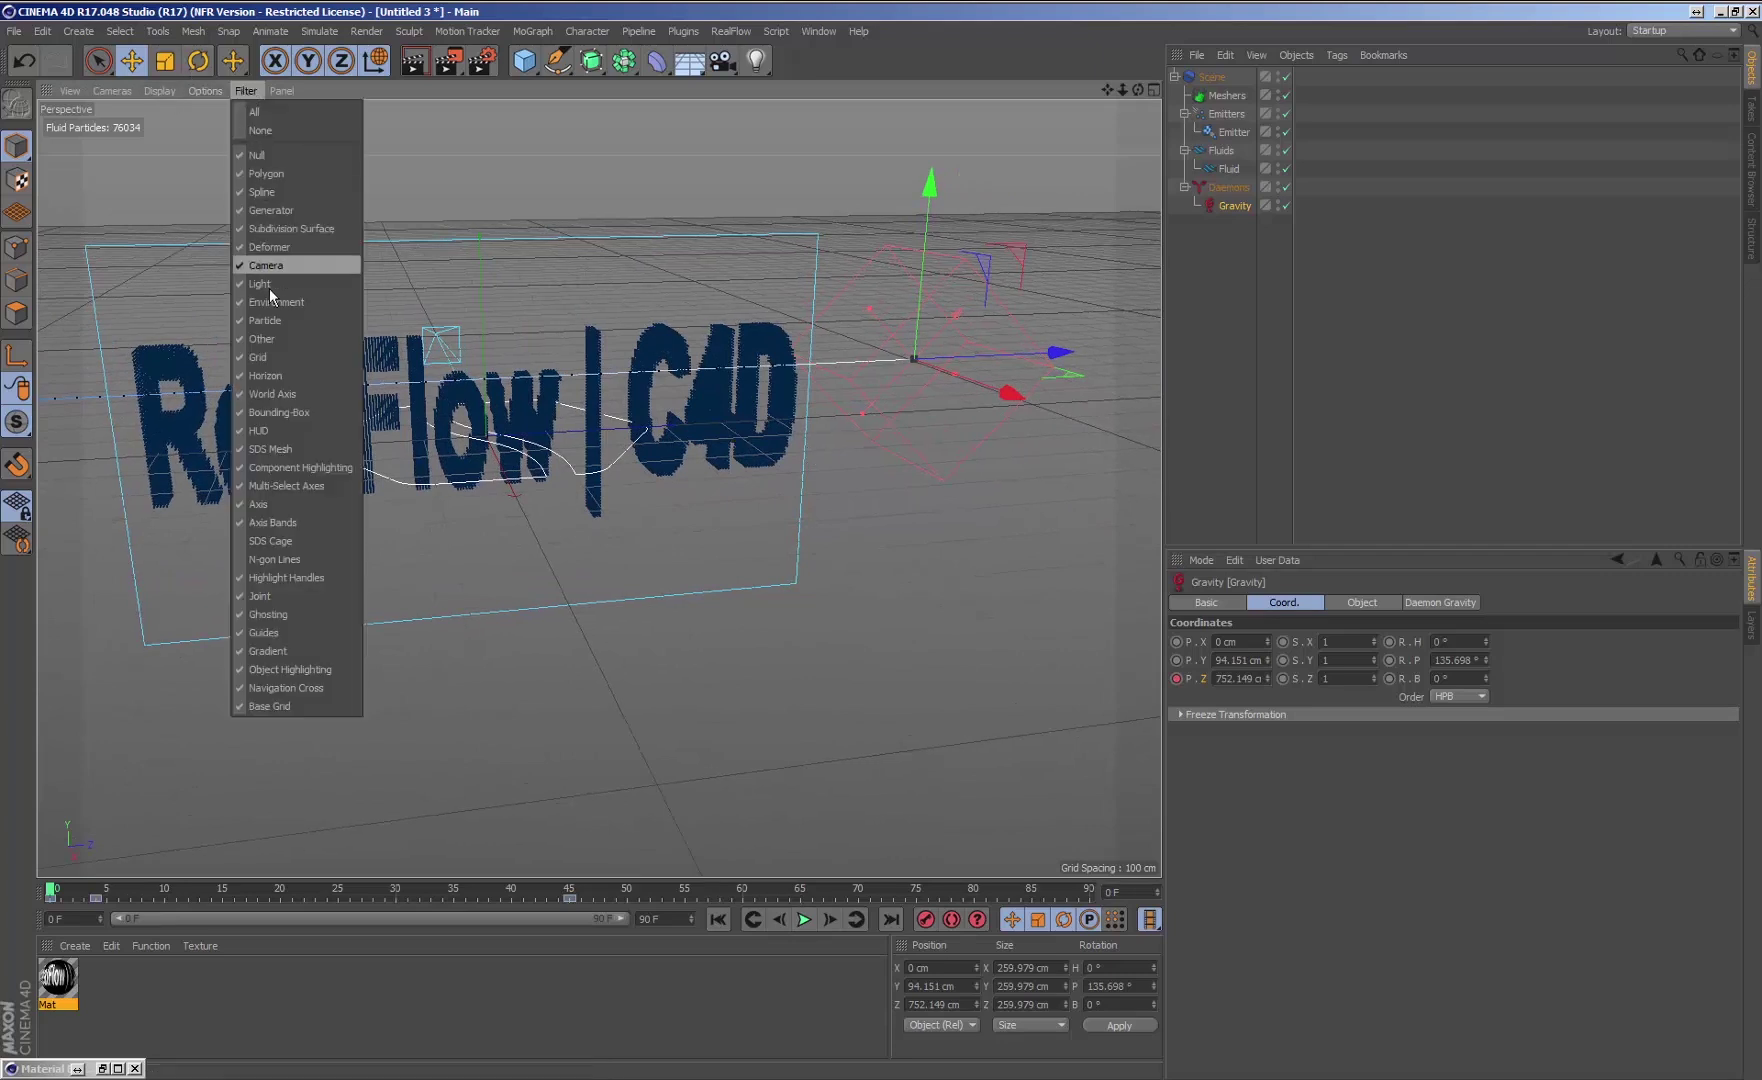
click(262, 357)
alt+drag(485, 422, 566, 401)
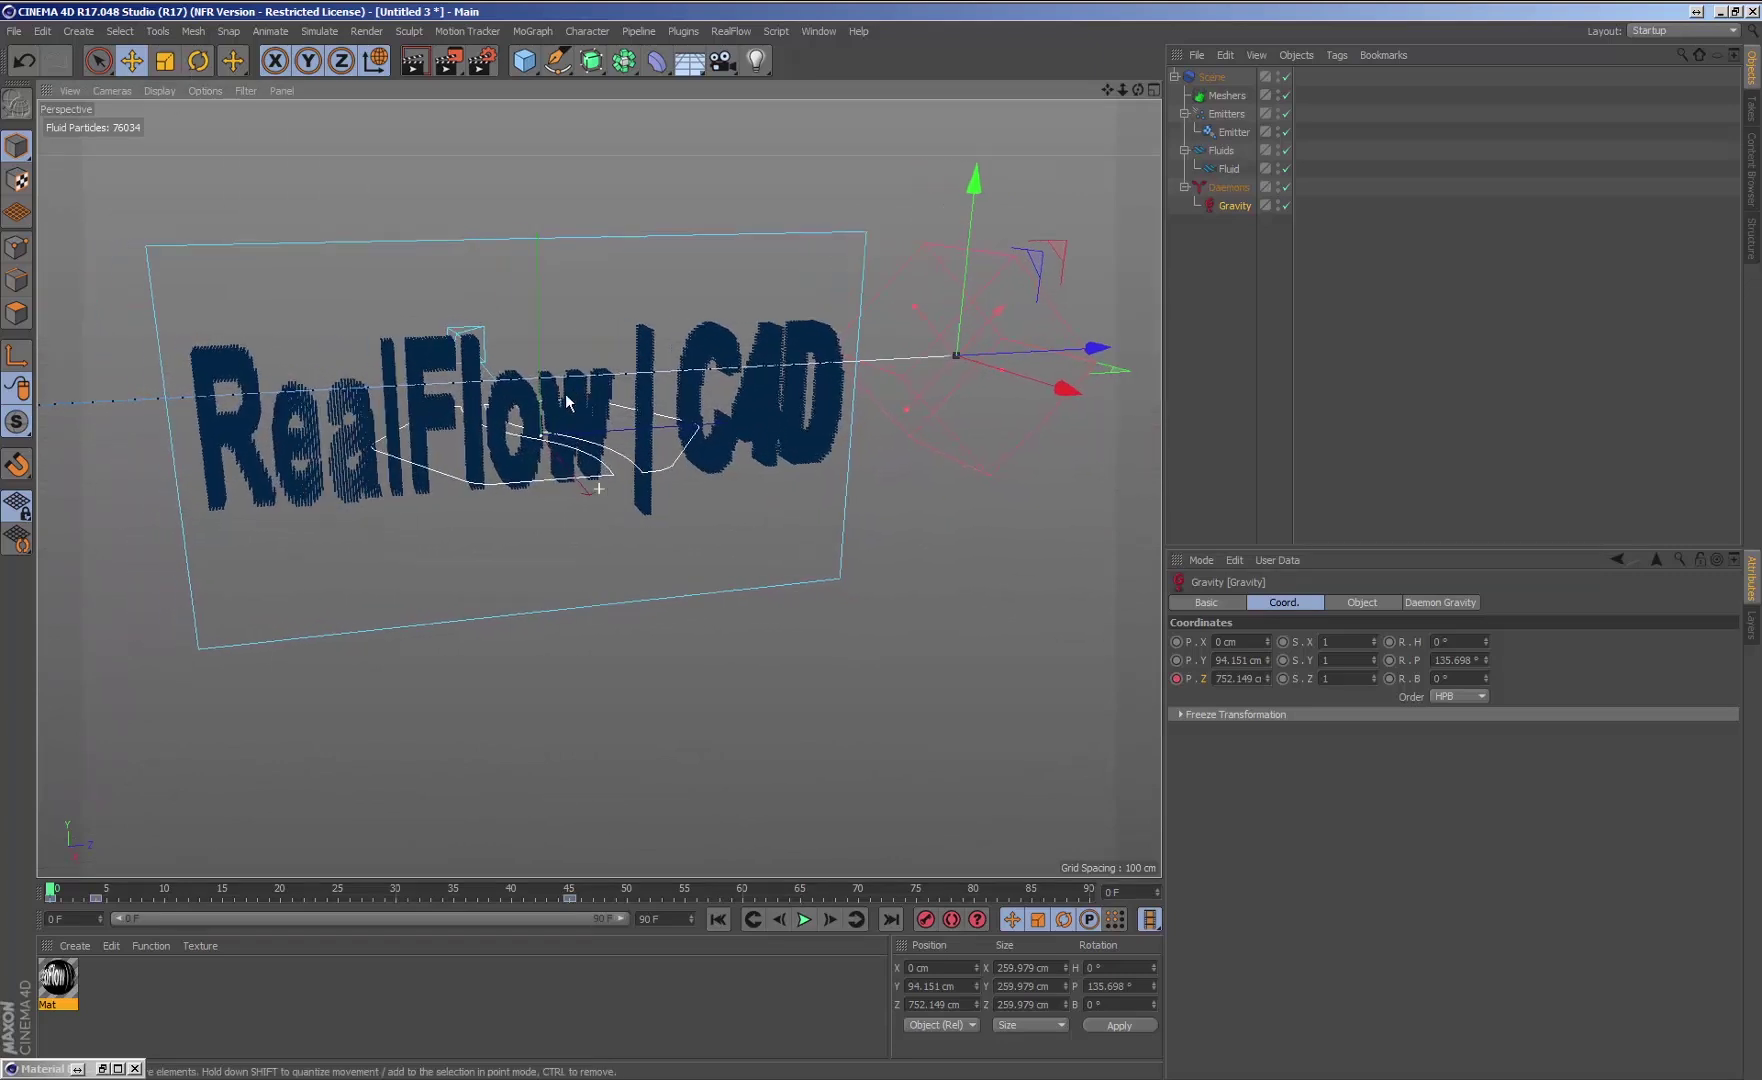
Play the simulation to check how the moving gravity box affects the logo particles, and rewind to the first frame.
click(805, 918)
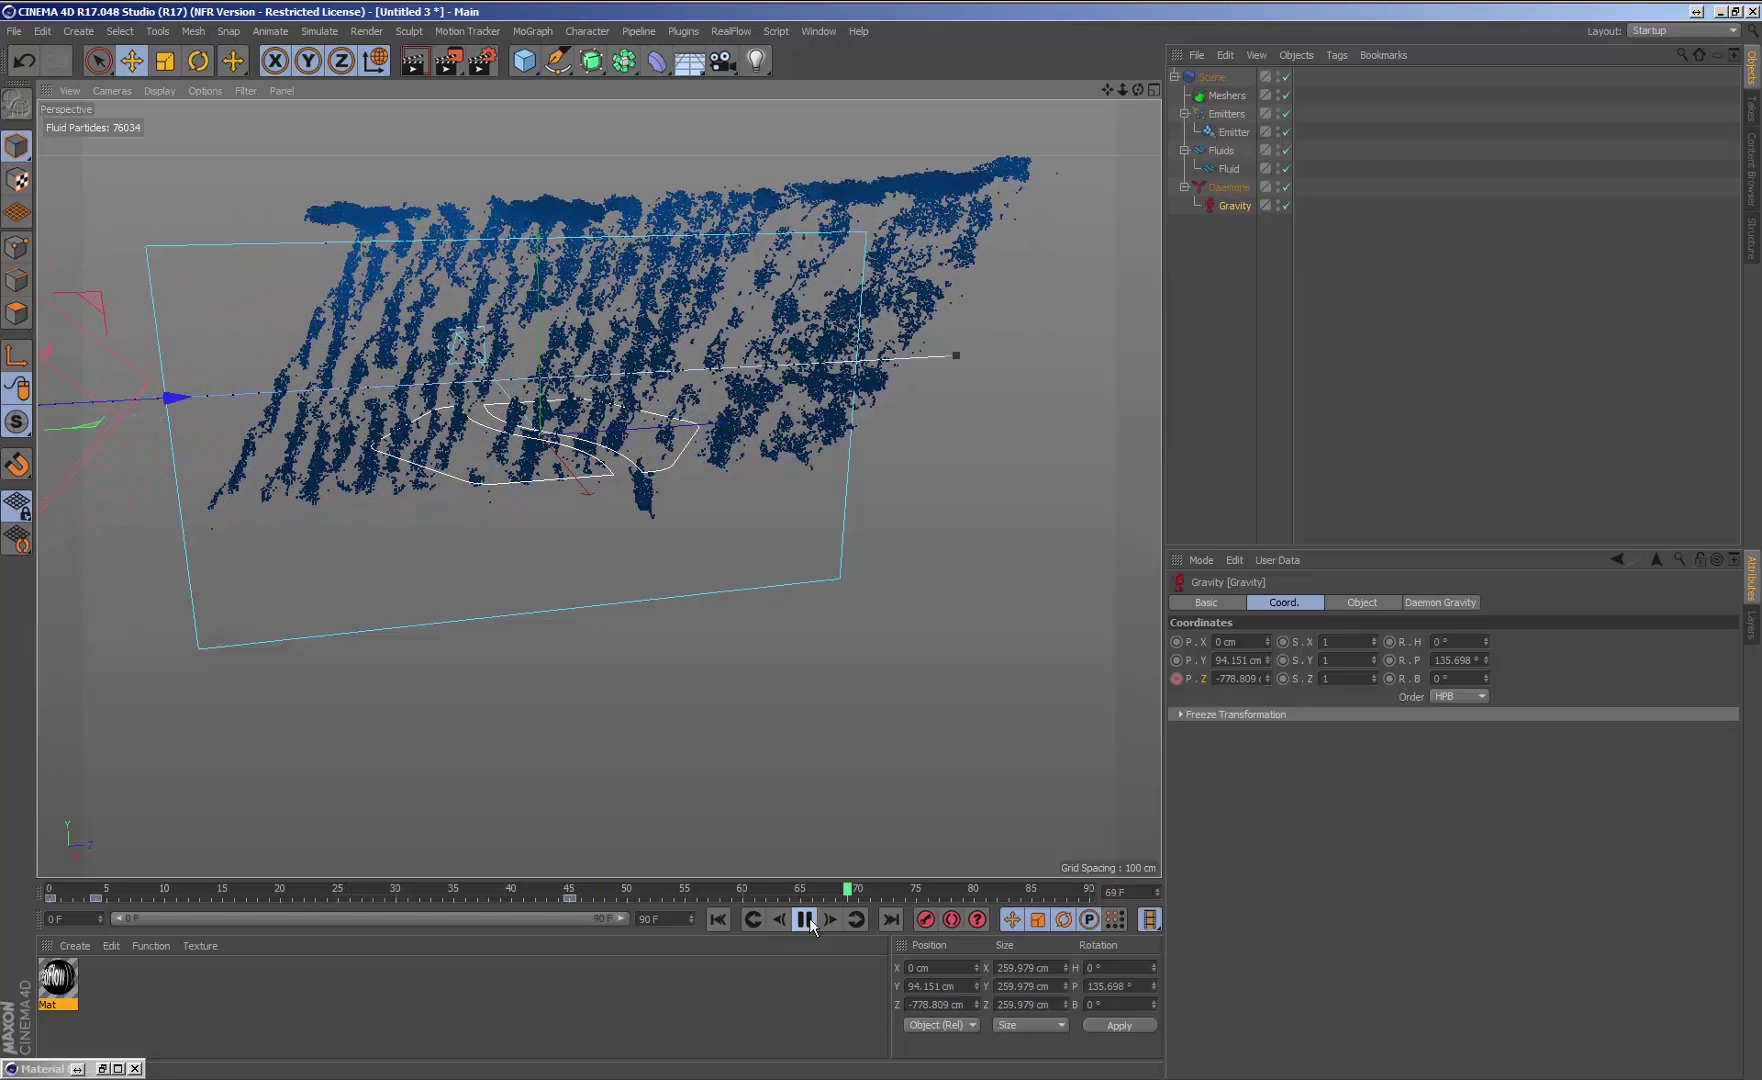
click(805, 919)
click(718, 918)
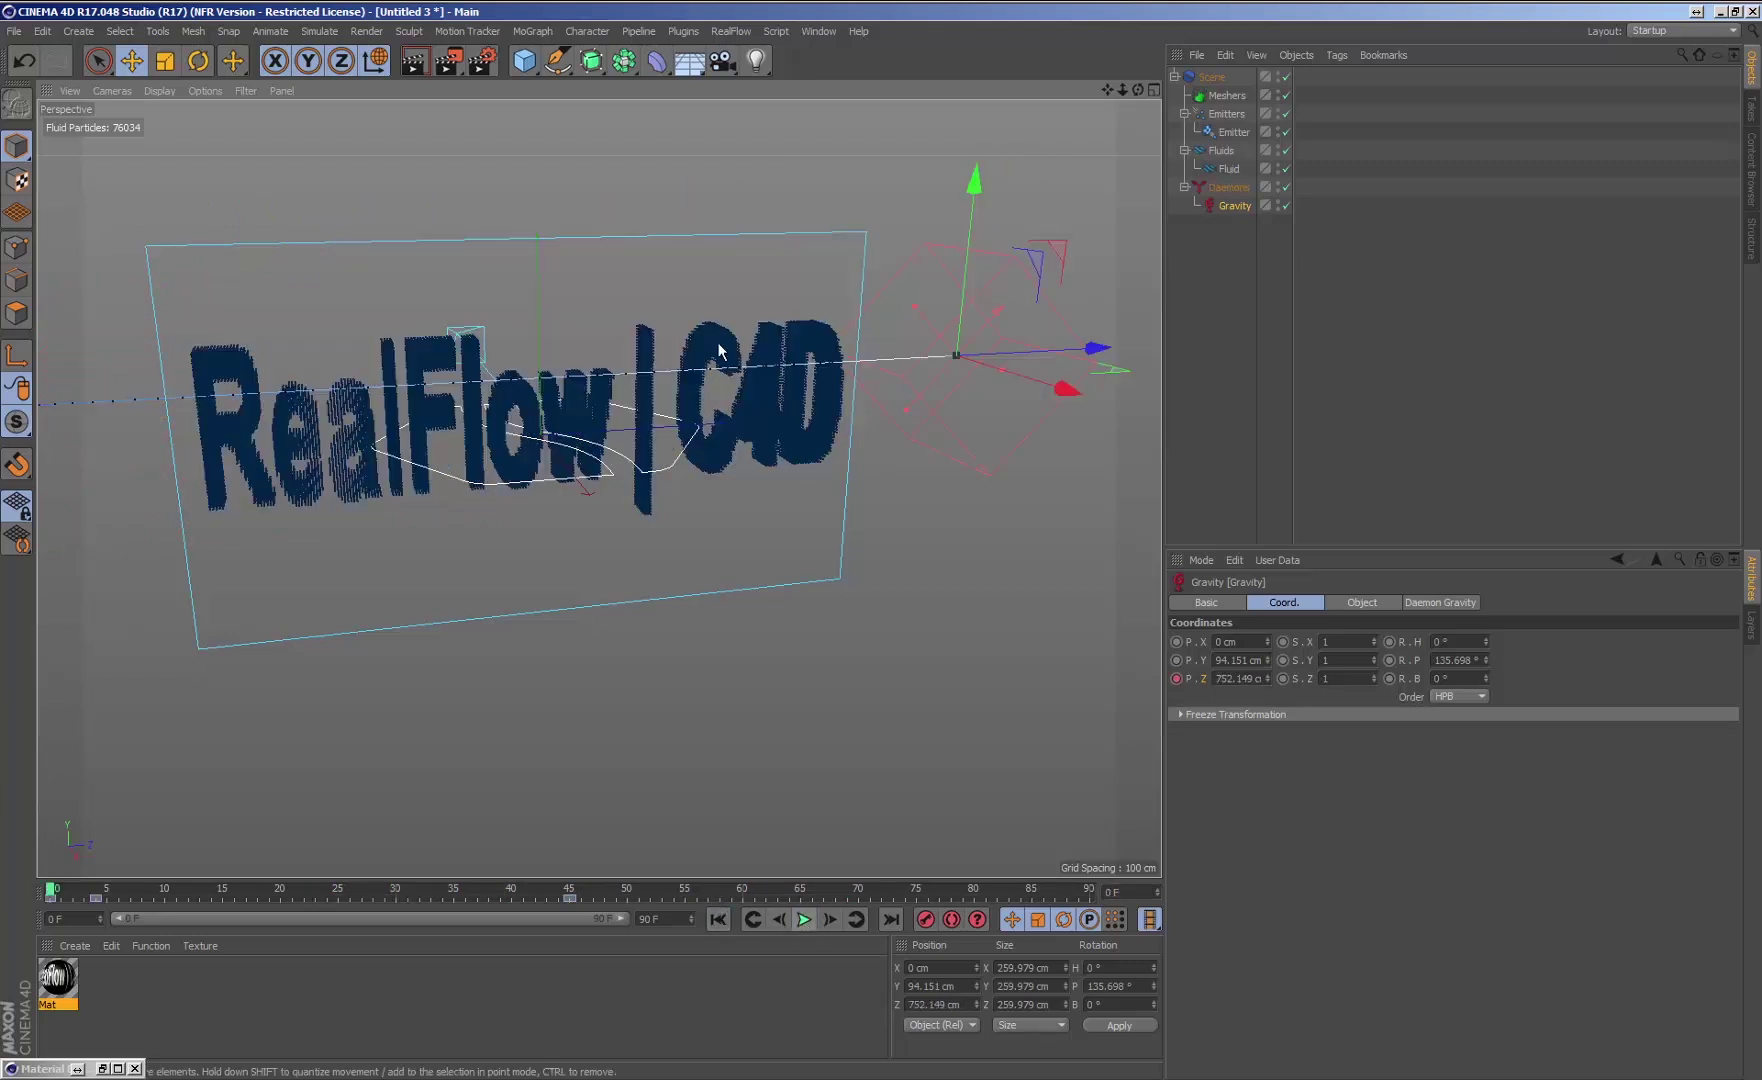
Add a RealFlow Noise Field daemon and make its effect bounded.
click(735, 31)
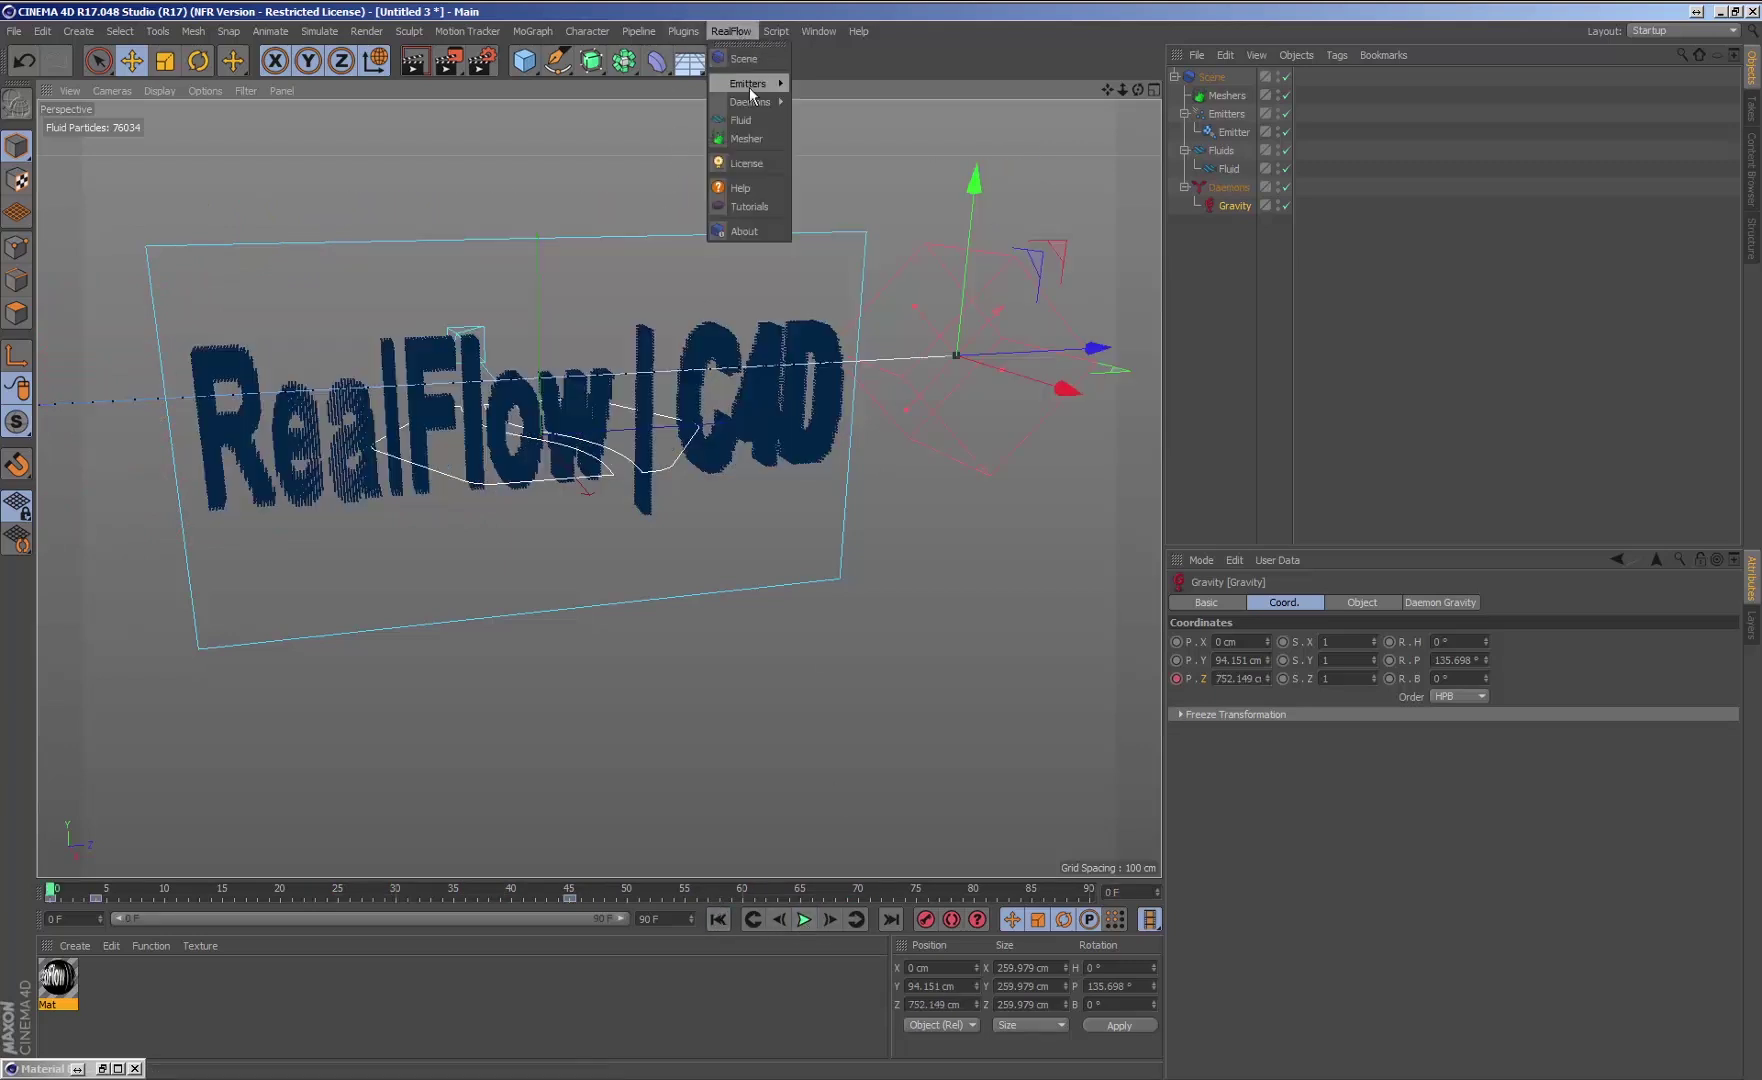
mouse_move(750, 101)
click(836, 311)
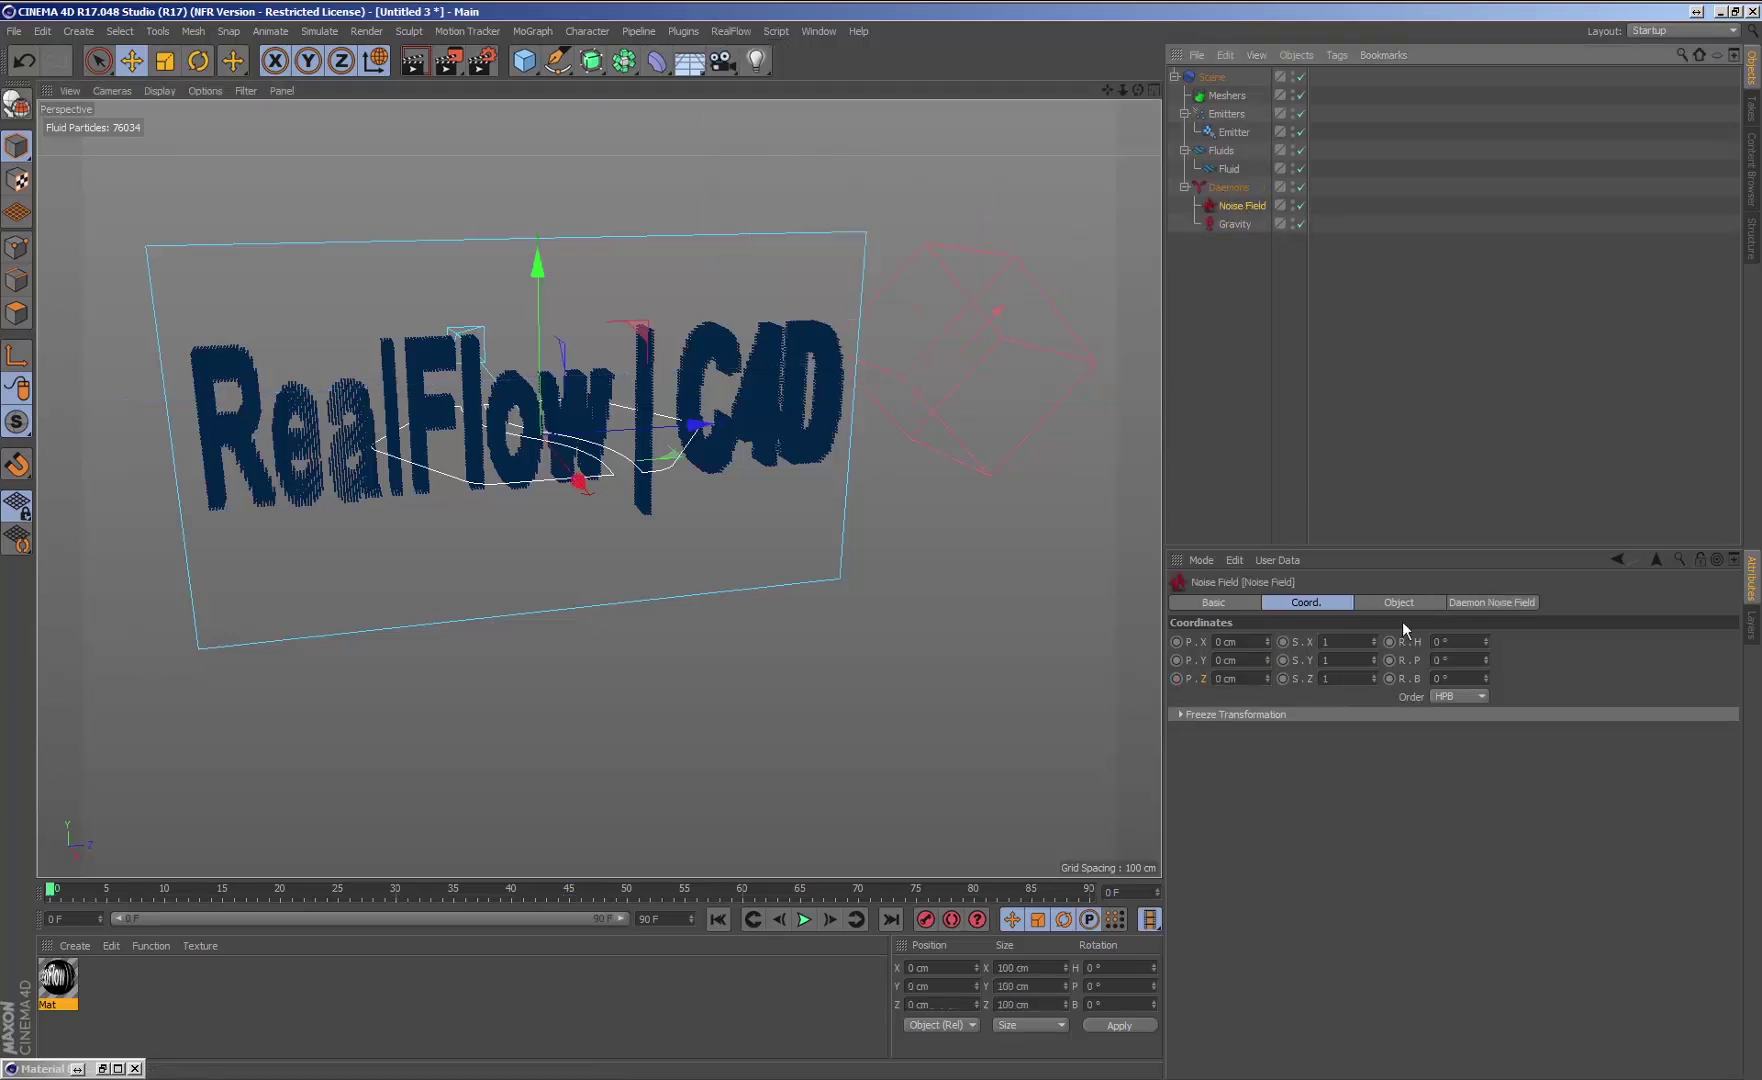
click(1473, 603)
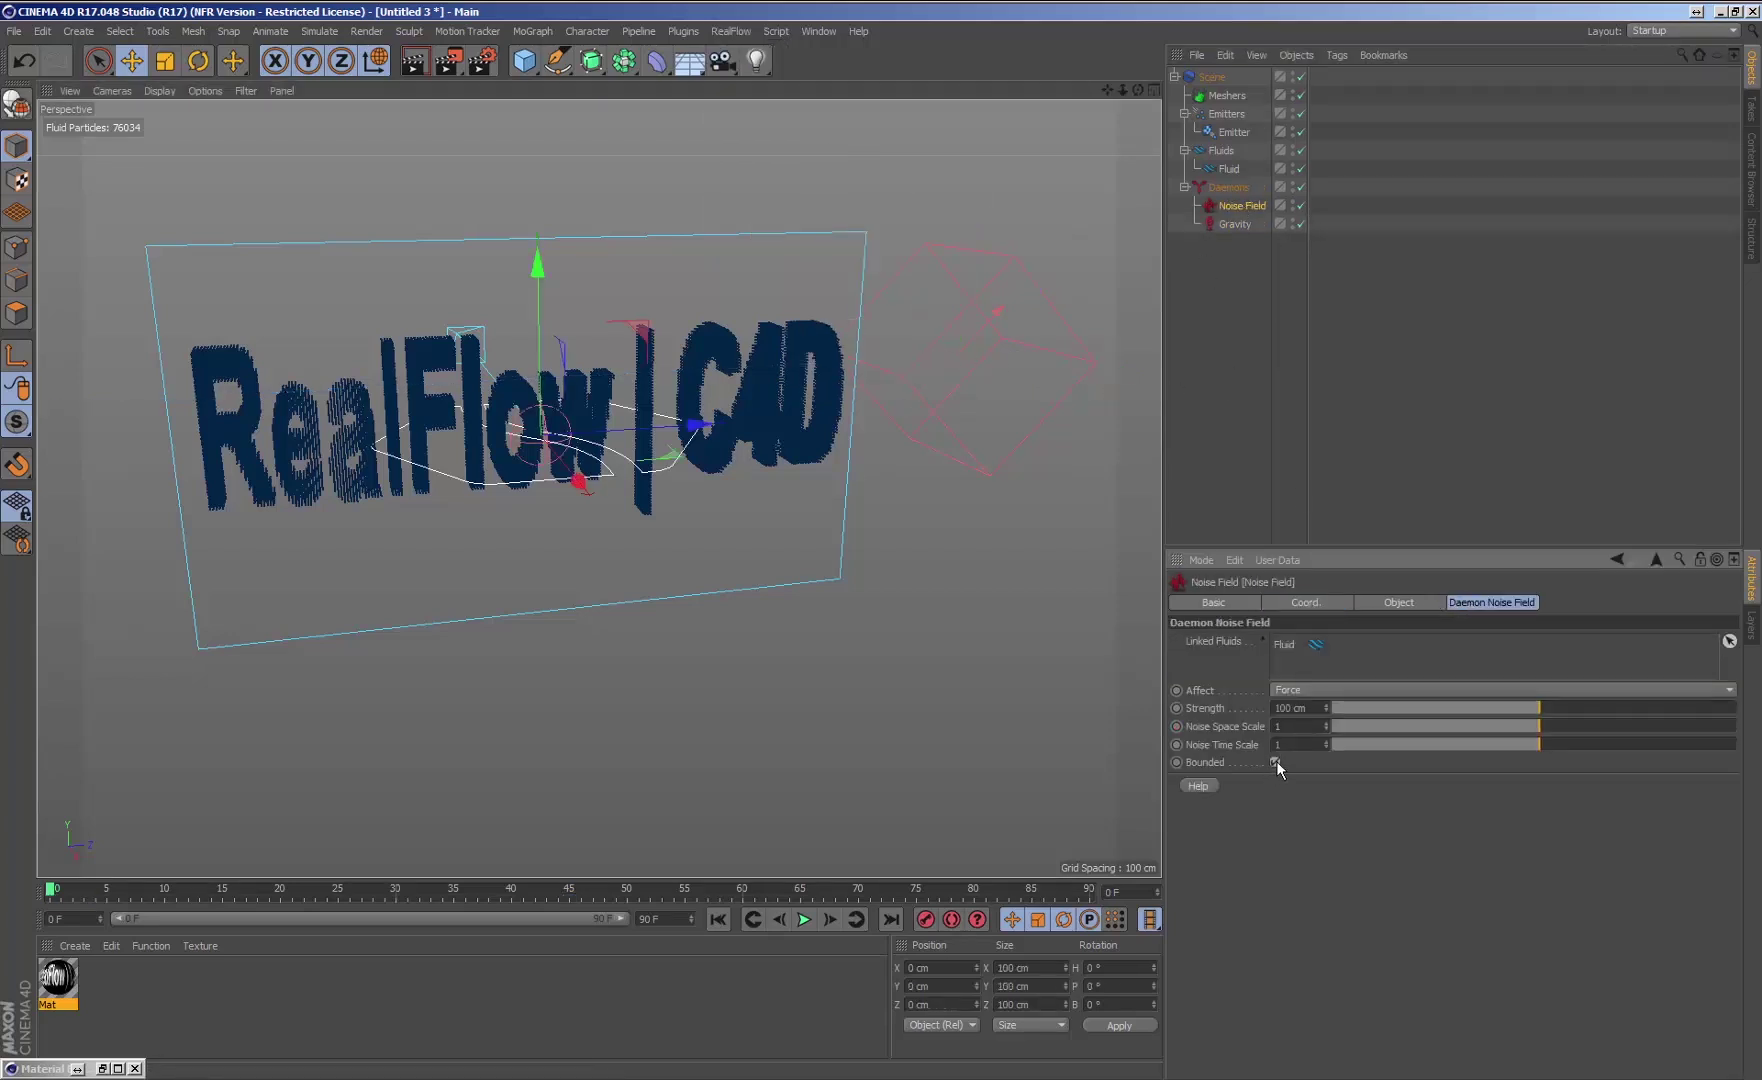
Scale the Noise Field to about 270 cm per side and position it over the gravity box at about Y 145 cm and Z 810 cm.
drag(700, 426, 1128, 425)
drag(1006, 246, 1001, 187)
key(r)
key(t)
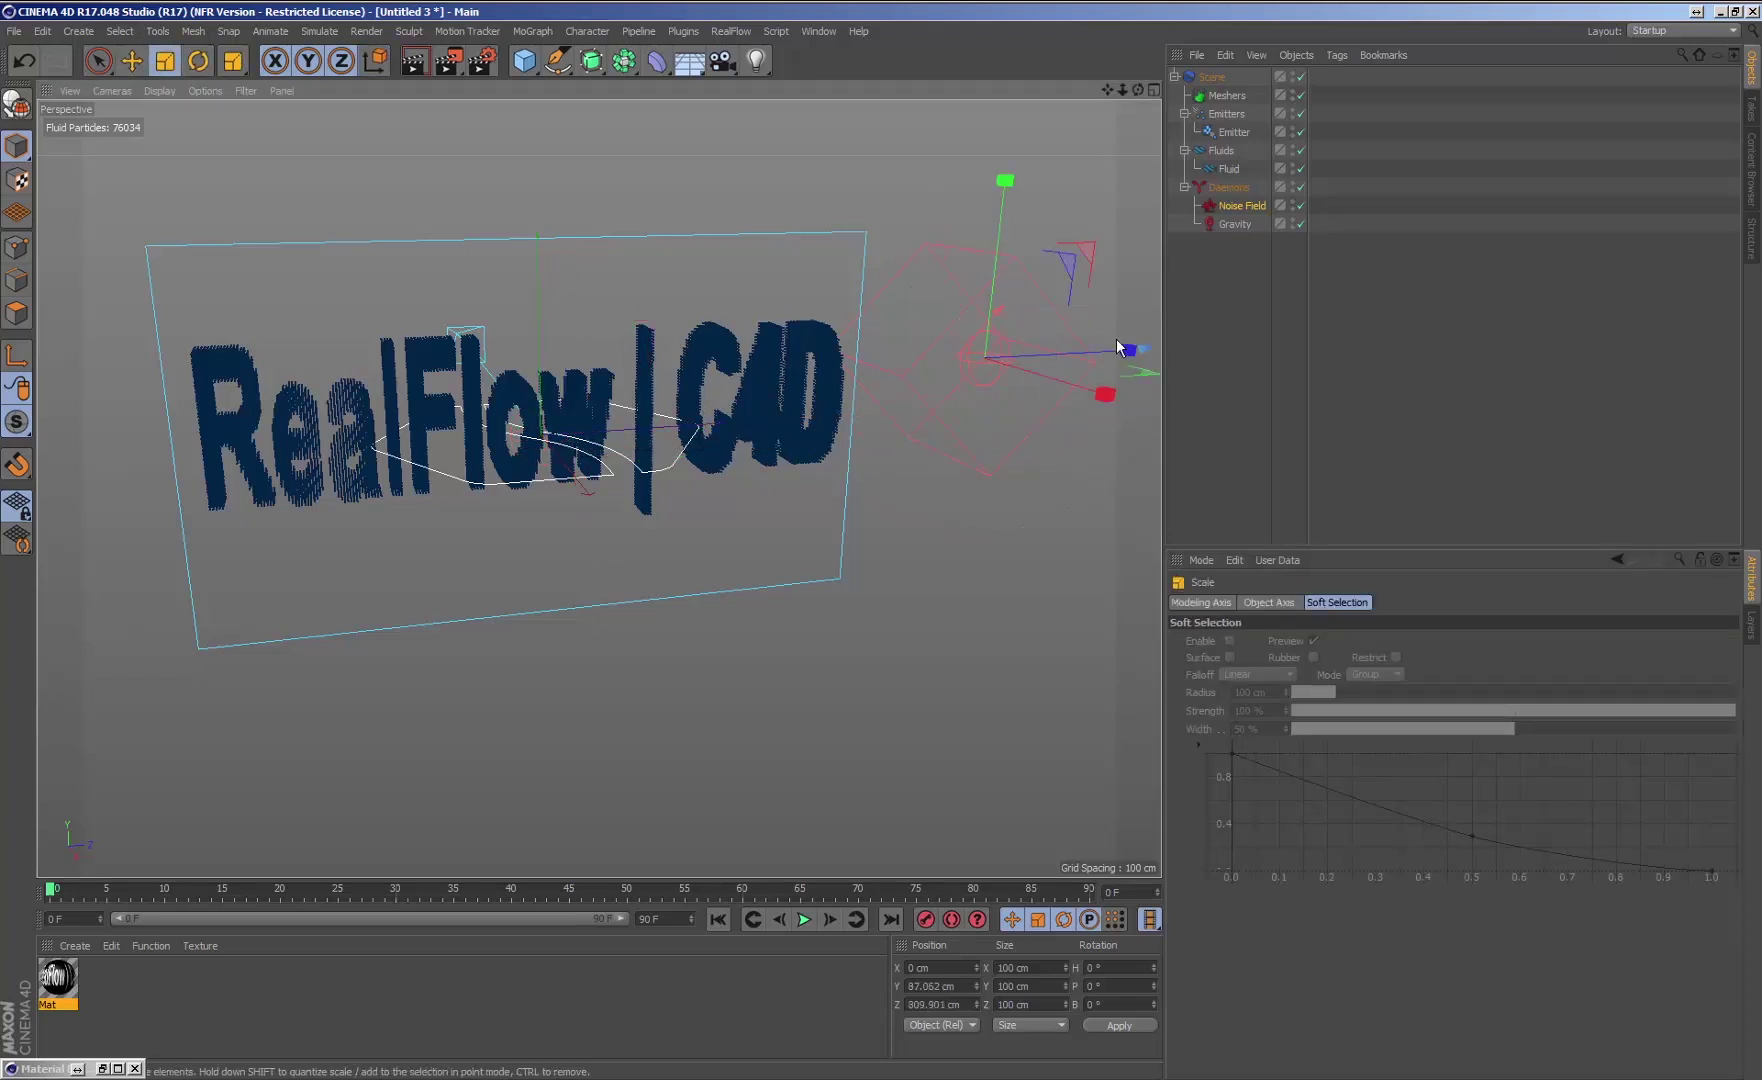
mouse_move(1120, 348)
mouse_down()
mouse_move(1150, 348)
mouse_move(1125, 348)
mouse_up()
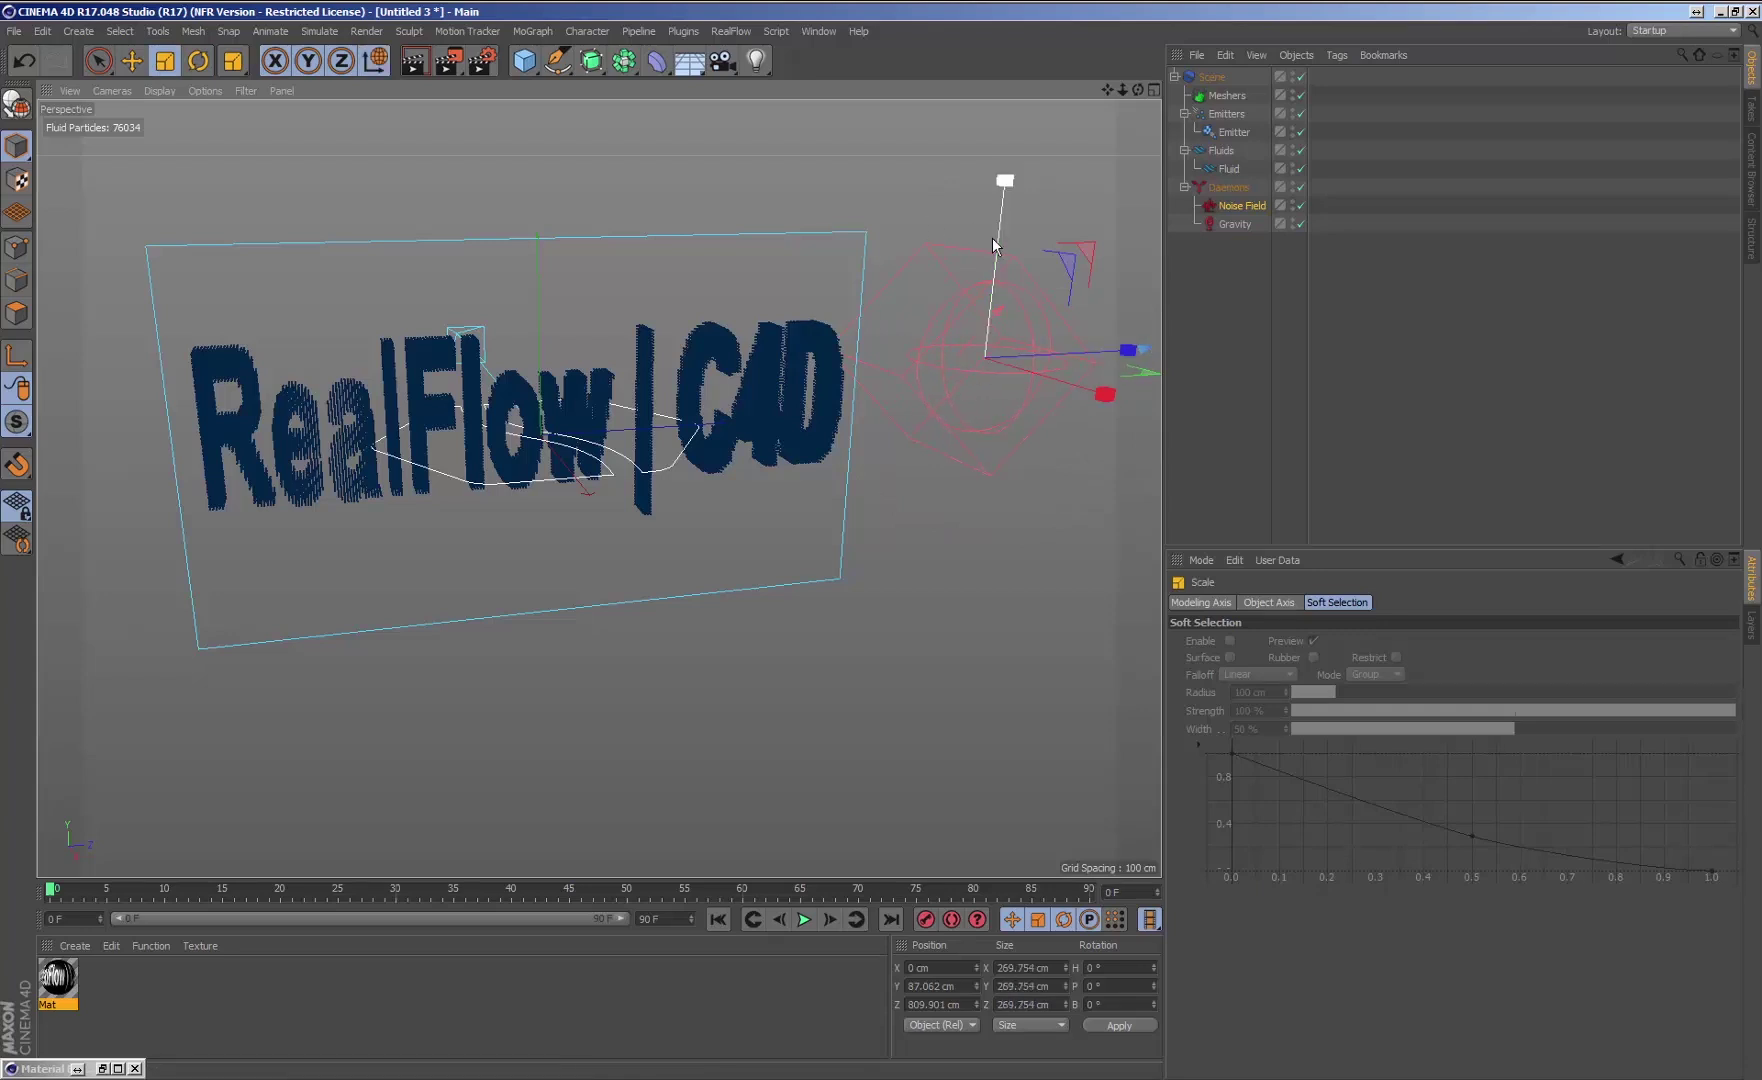
key(e)
drag(1001, 192, 1008, 156)
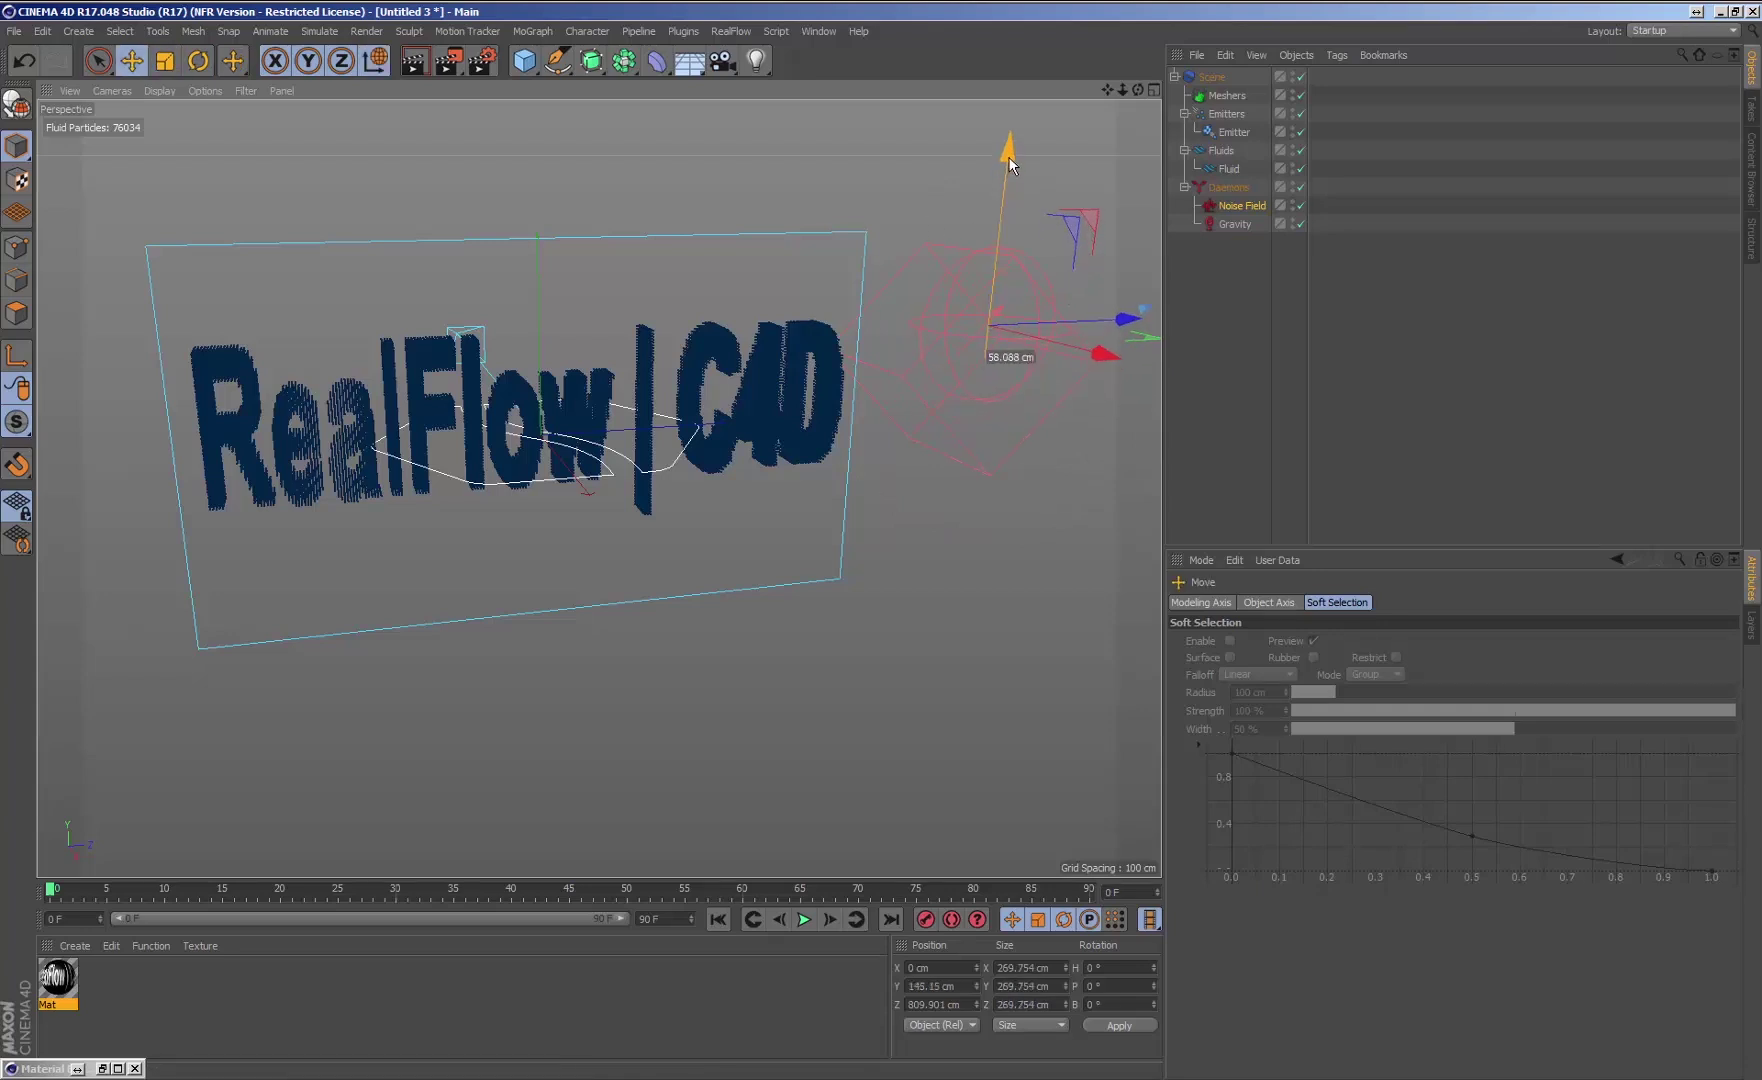
Make the Noise Field a child of Gravity and play the simulation to check that both daemons travel together, rewinding to the first frame.
drag(1236, 208, 1235, 223)
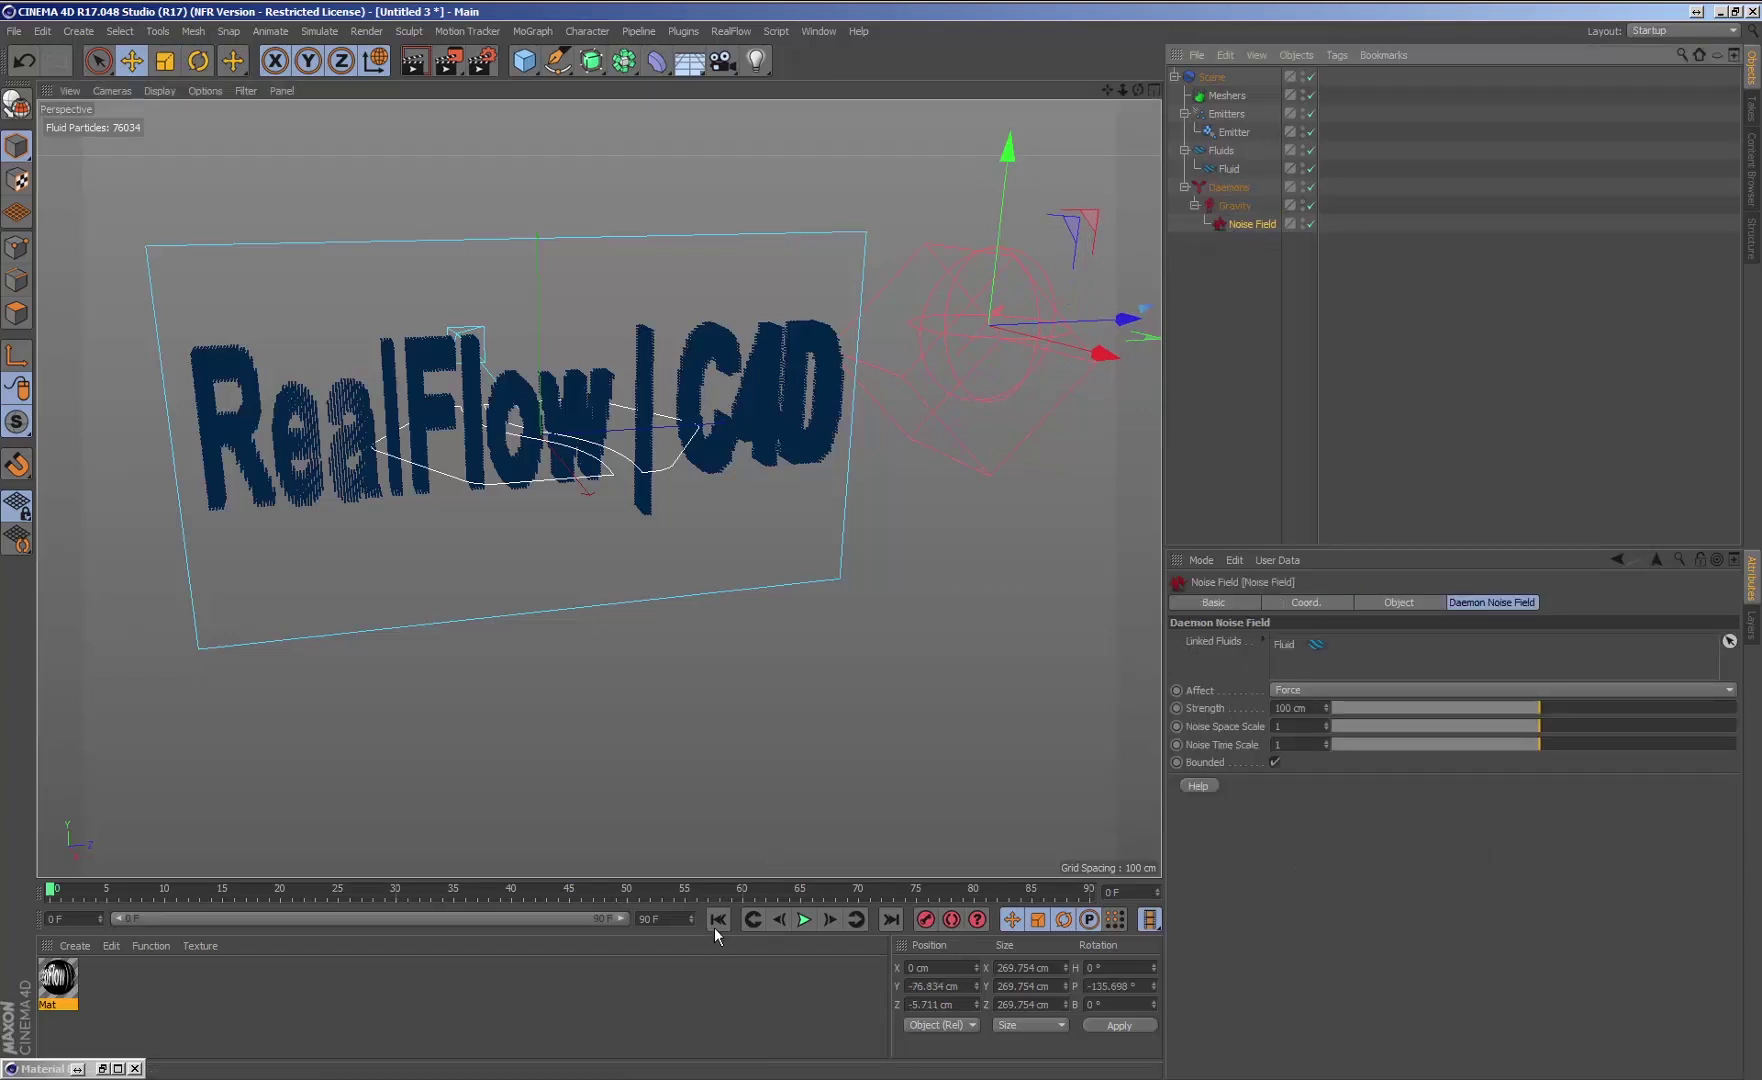
click(805, 919)
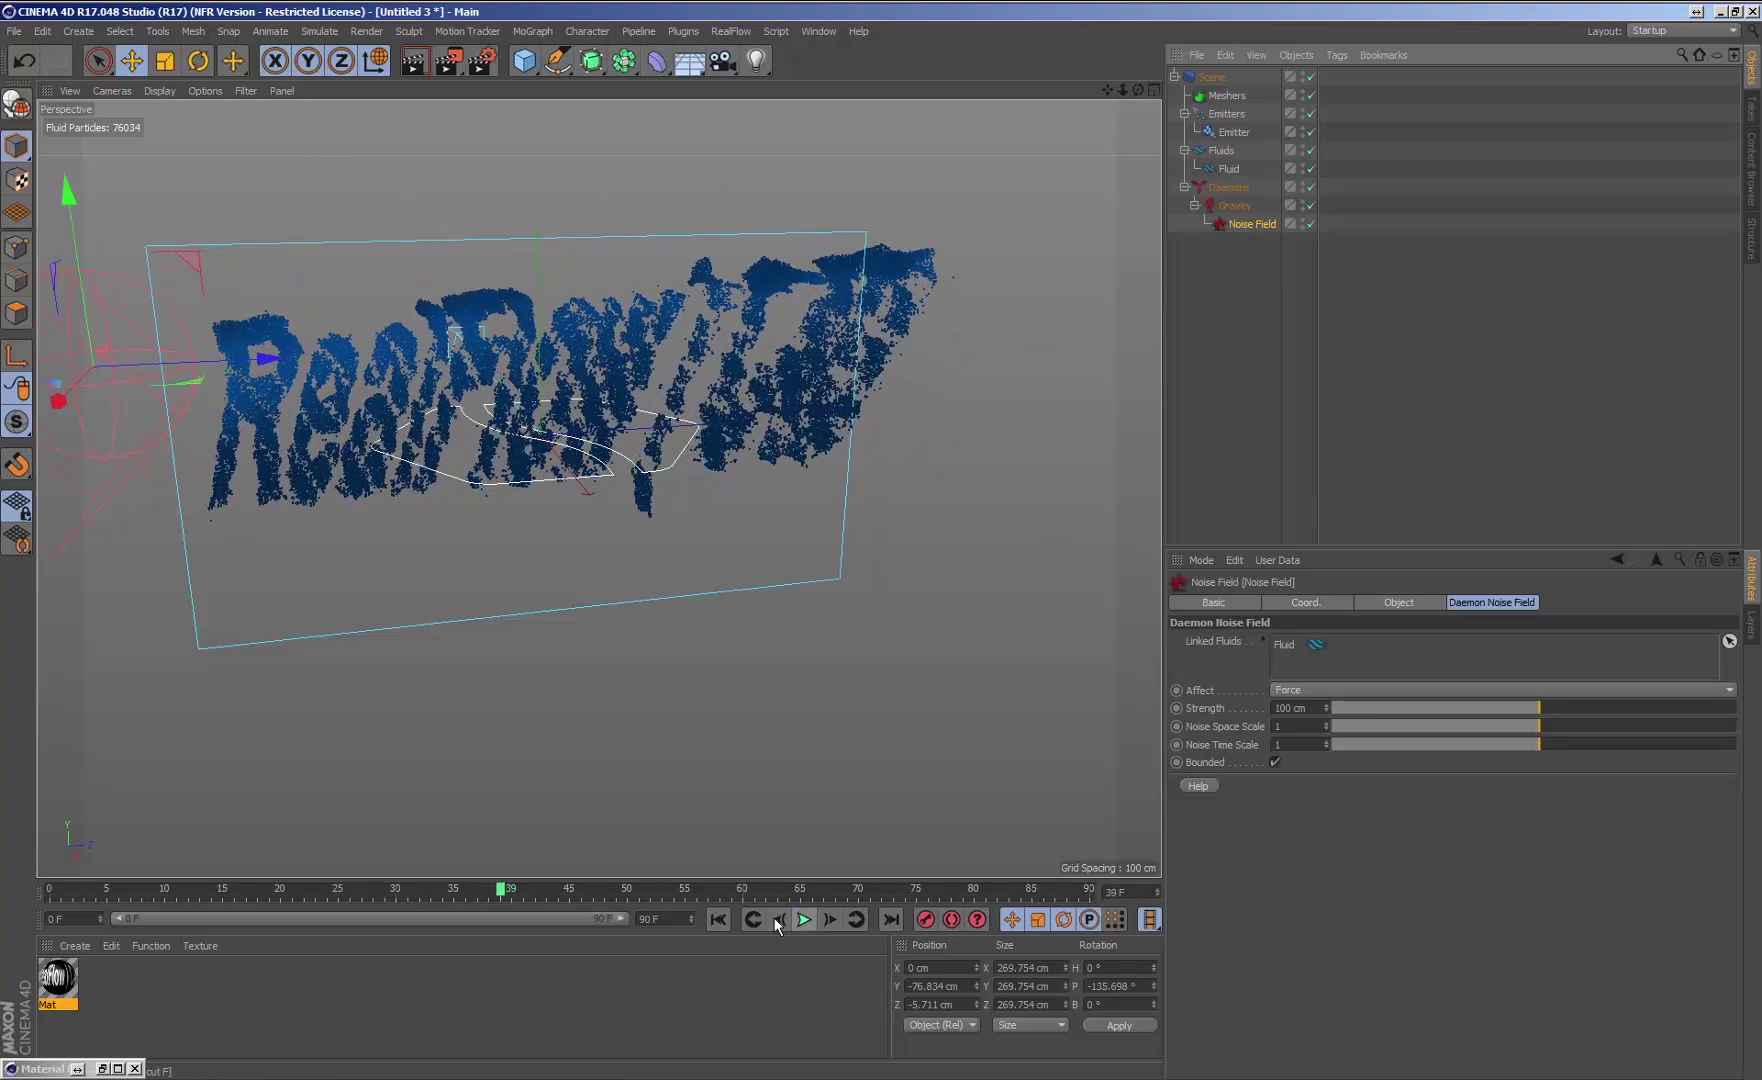
click(720, 919)
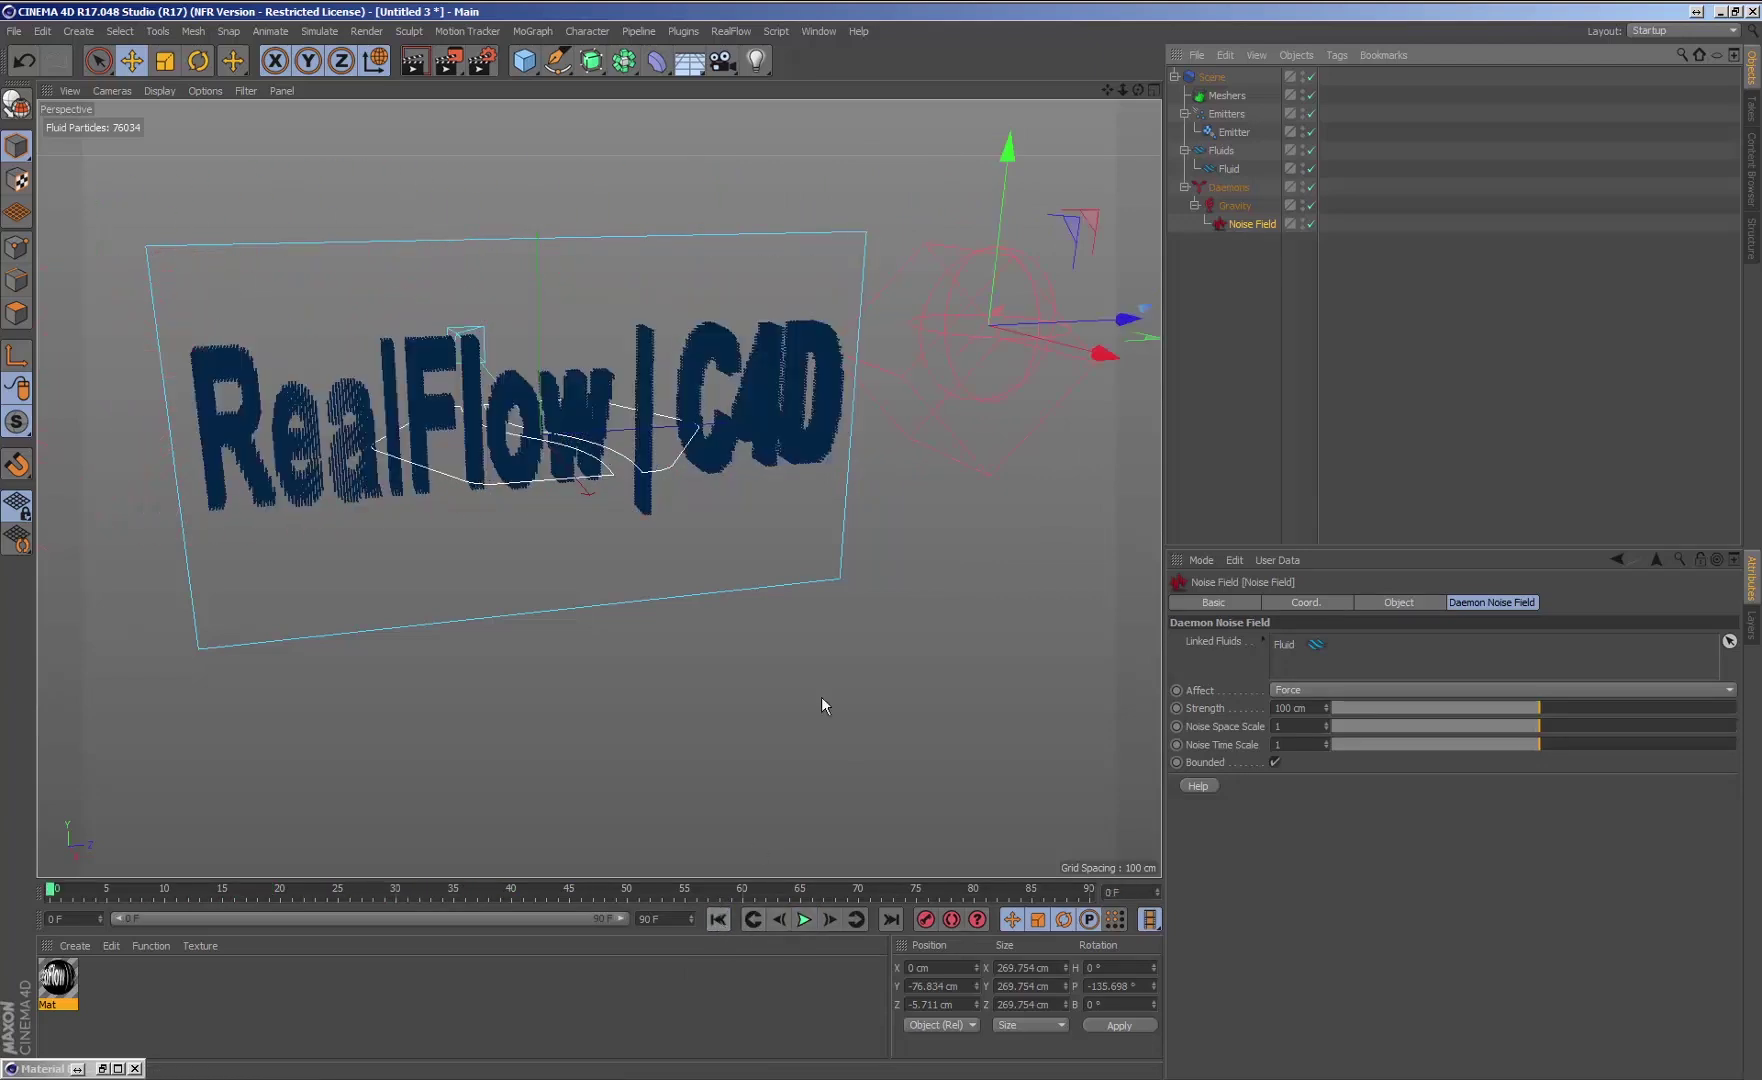
Set the Noise Field's strength to 2000 cm and play the simulation to check the particle dispersion.
double_click(1281, 708)
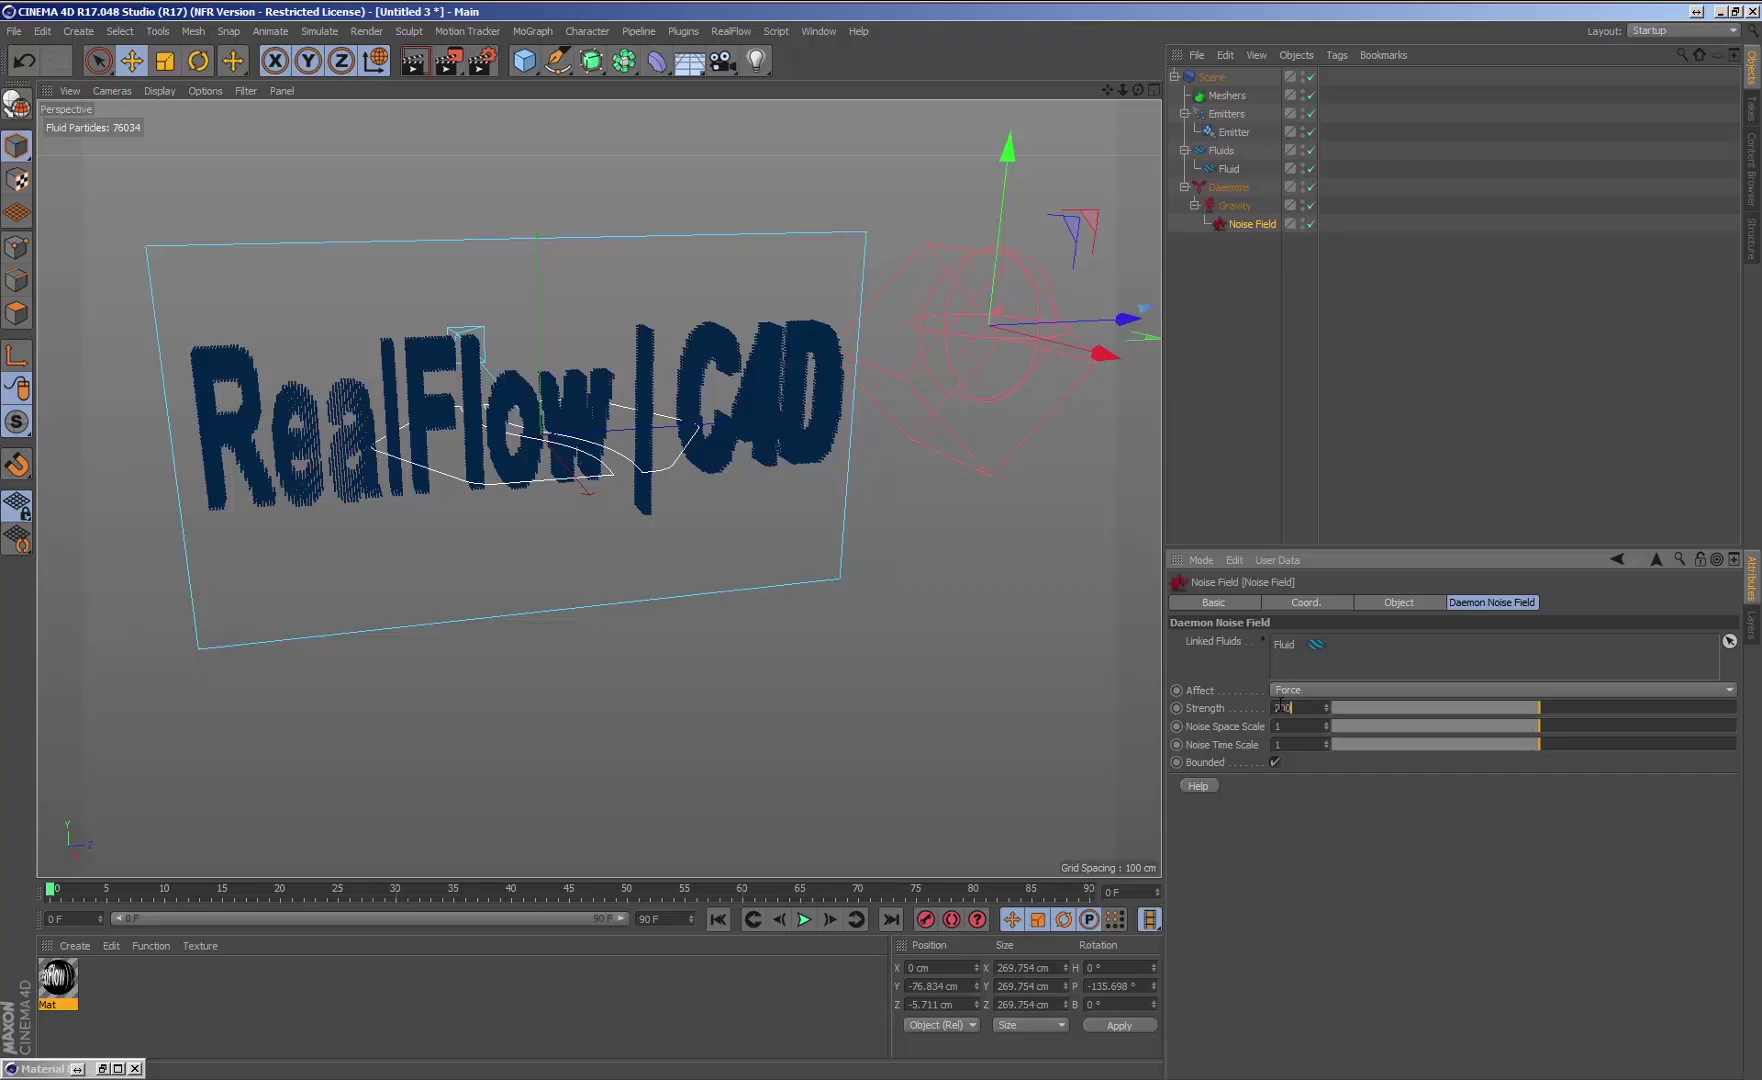
key(Return)
click(805, 919)
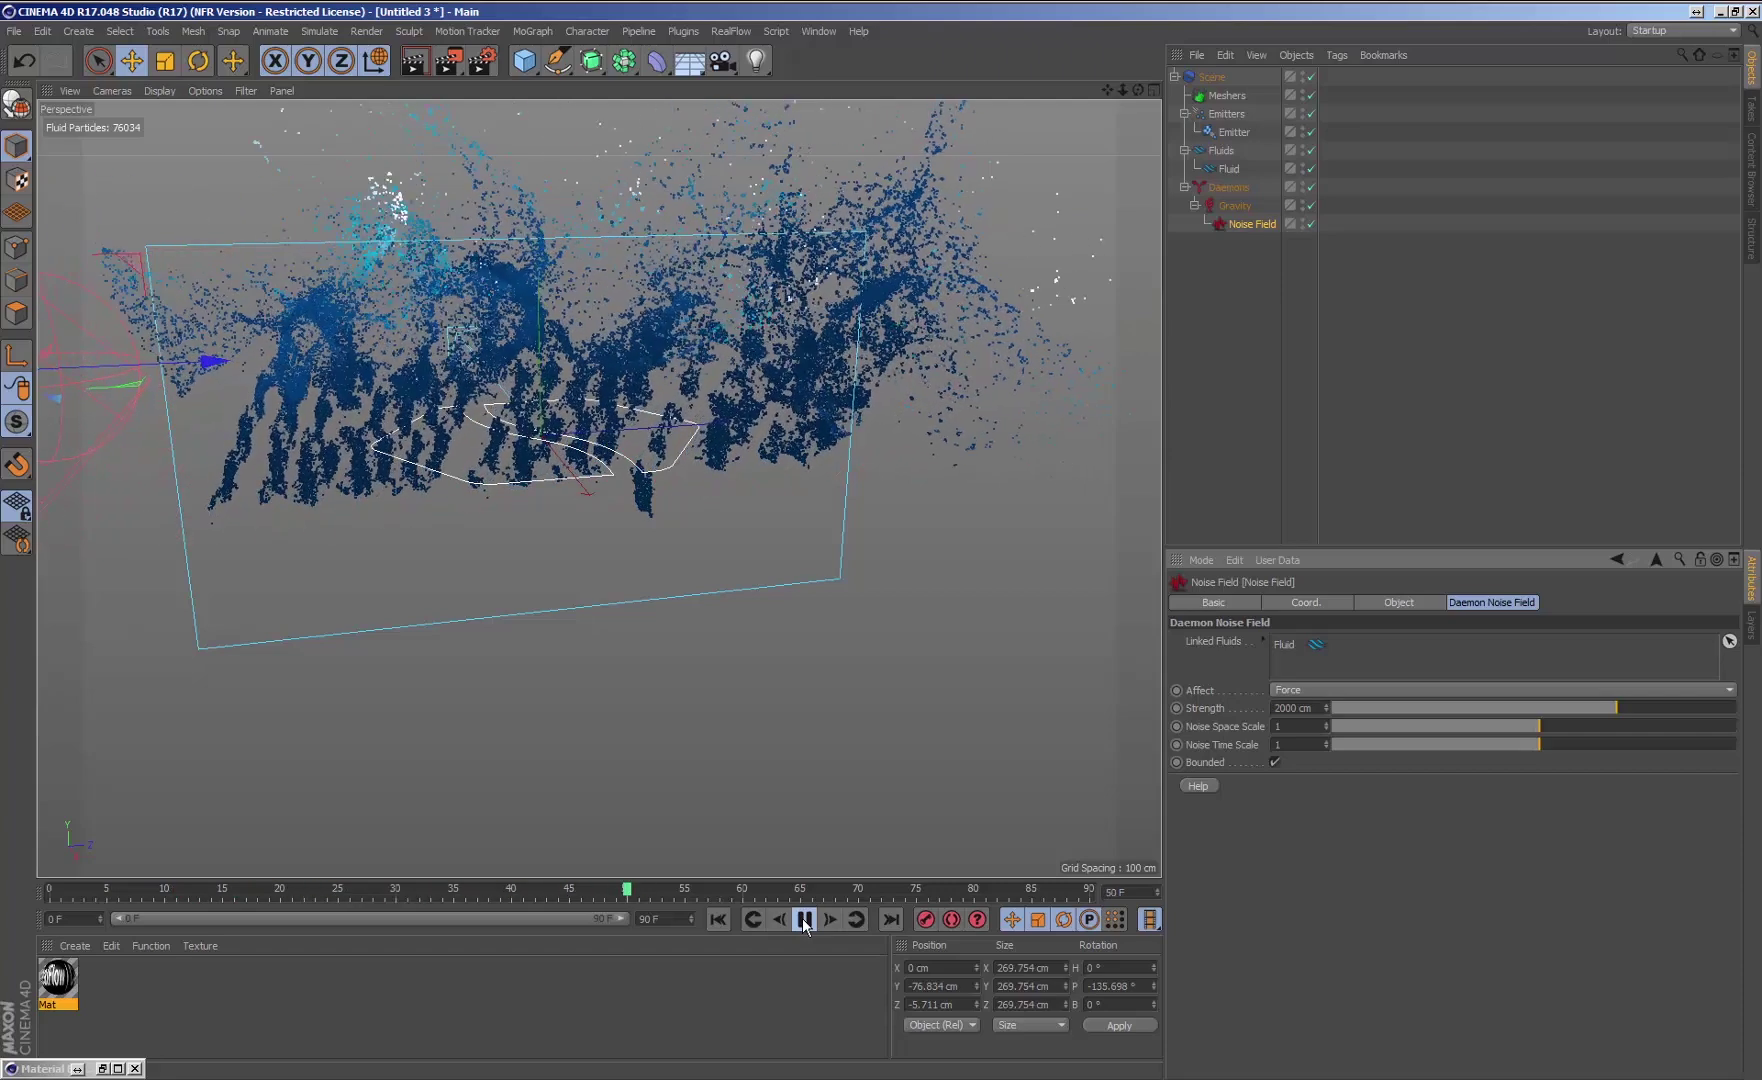
click(803, 919)
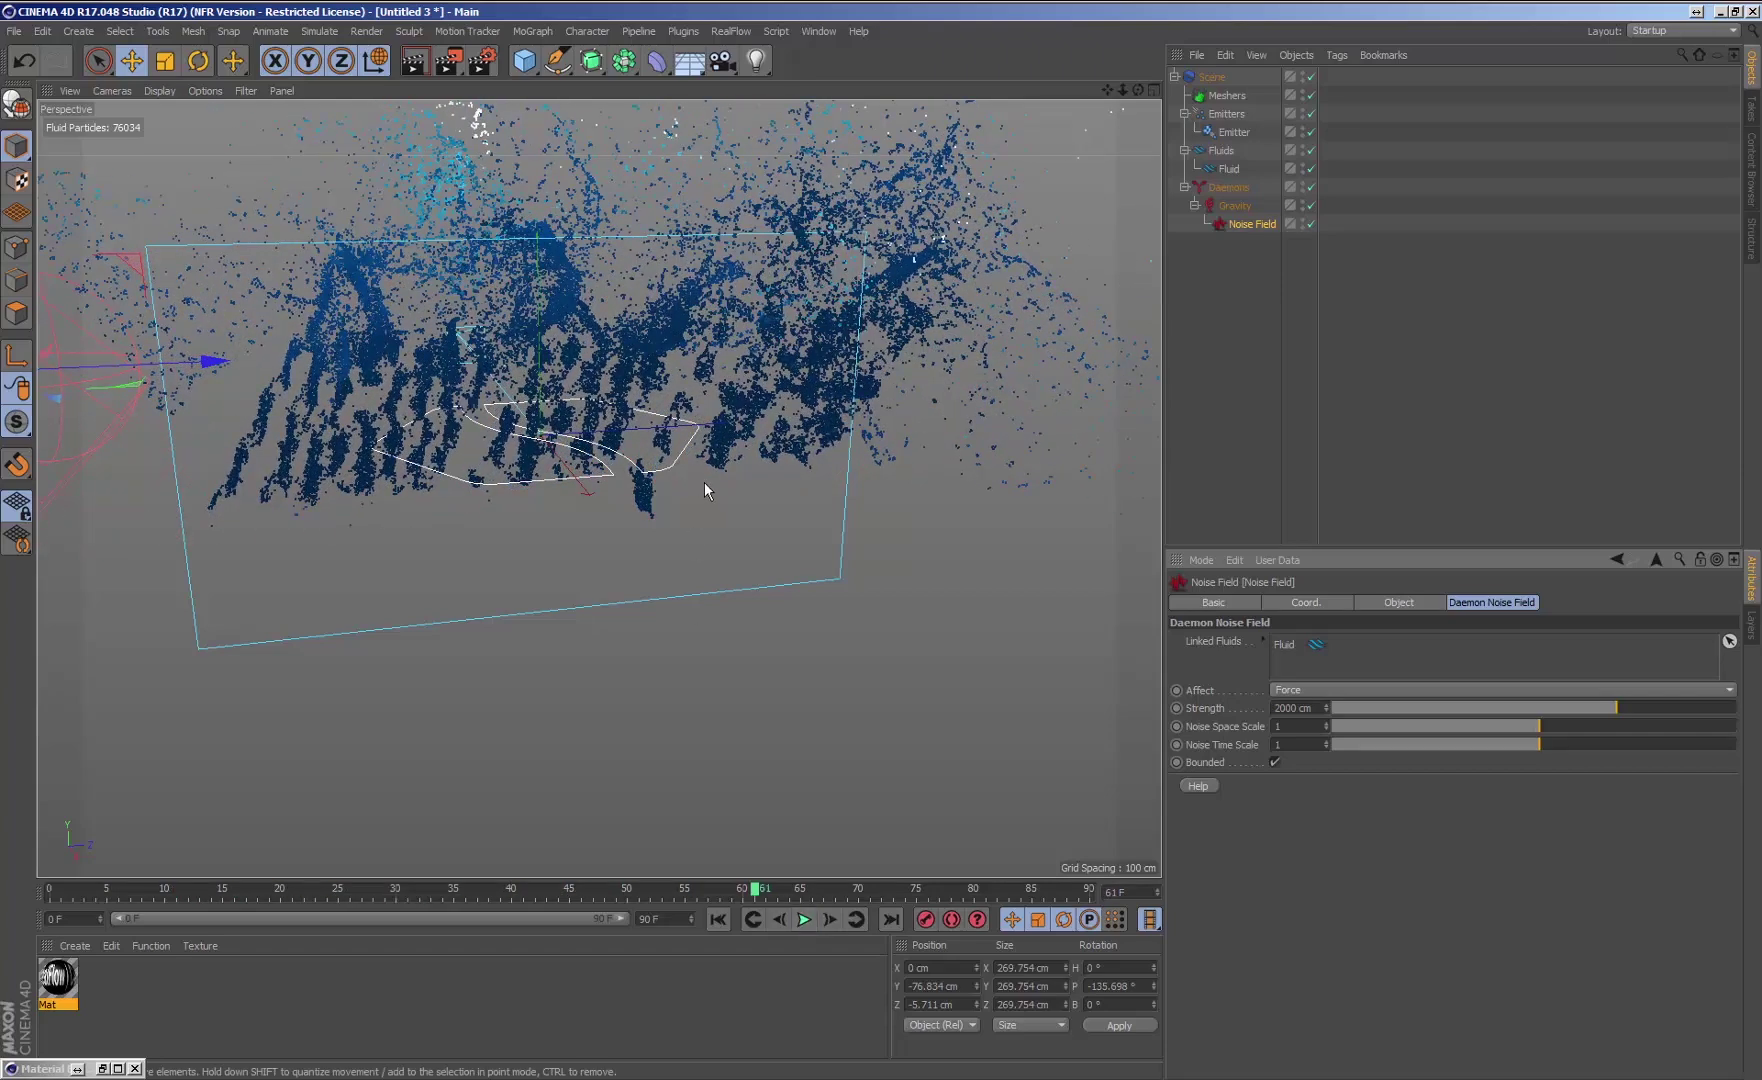
alt+middle_drag(705, 485, 742, 570)
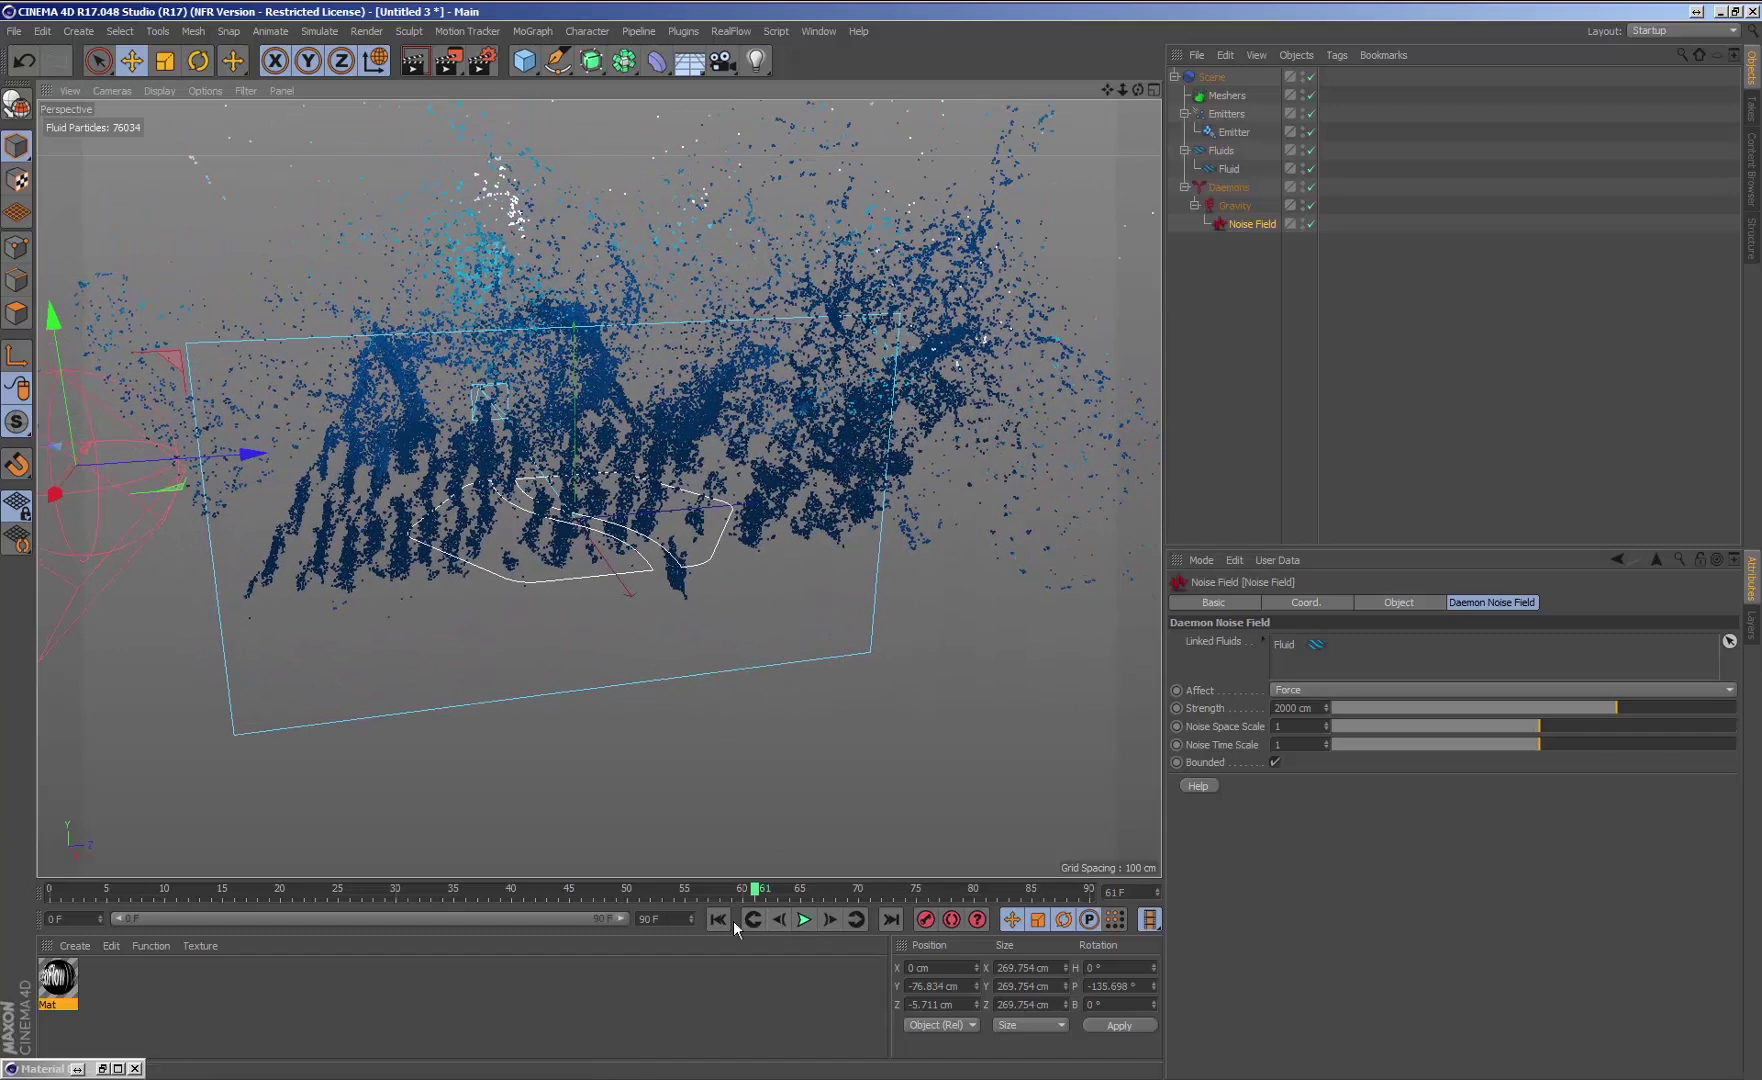